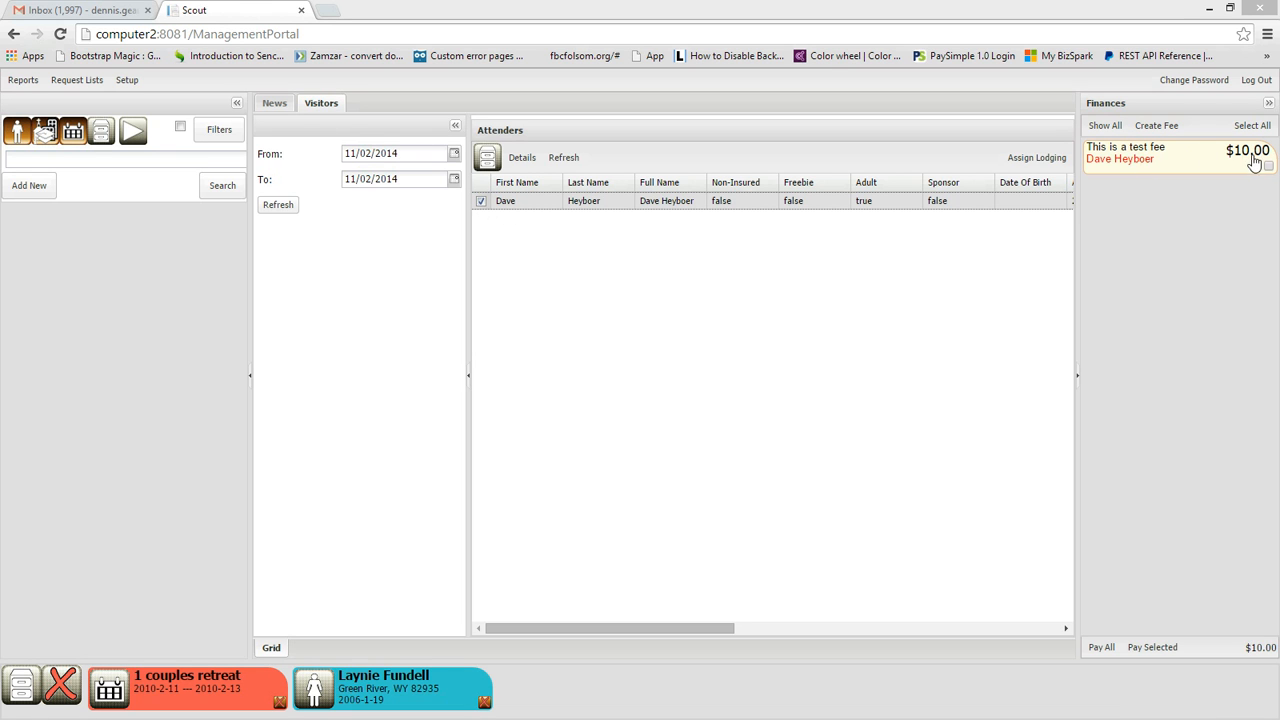
Step: Review the payments already made against the test fee in Finances, and close the payment list
{"action": "double_click", "coordinate": [1113, 157]}
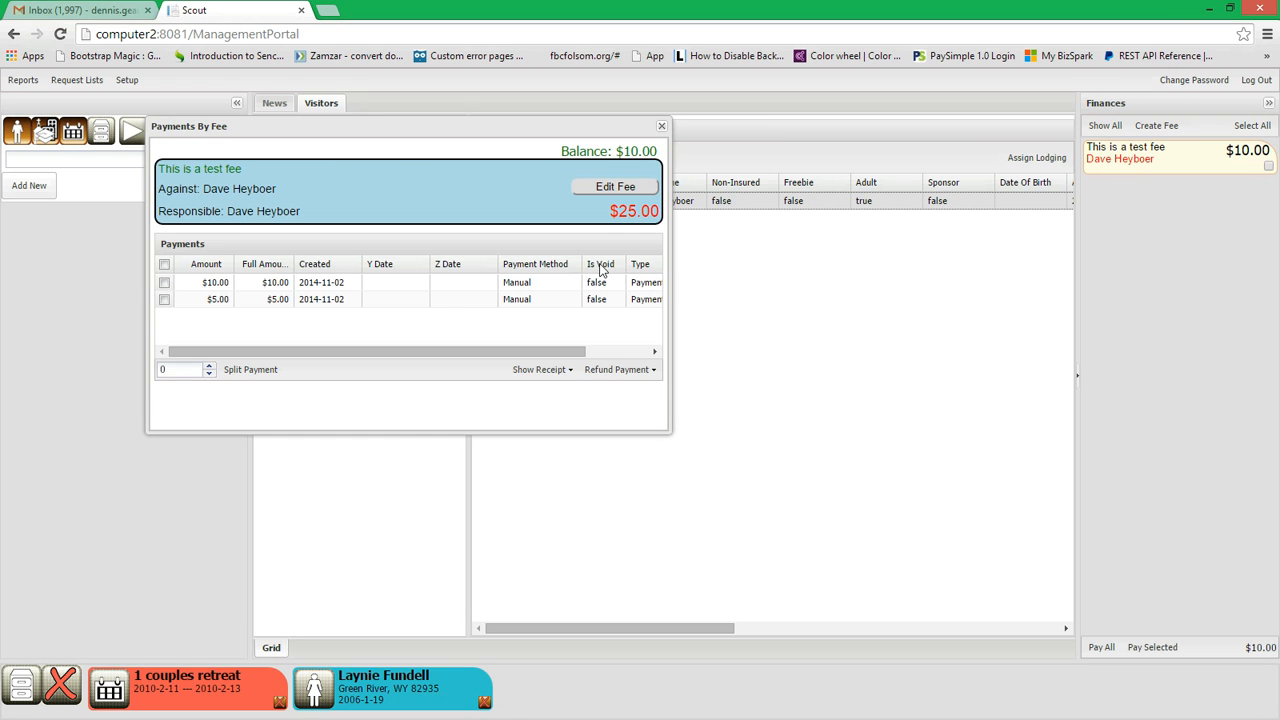
{"action": "left_click_drag", "start_coordinate": [617, 211], "coordinate": [660, 211]}
{"action": "left_click", "coordinate": [632, 217]}
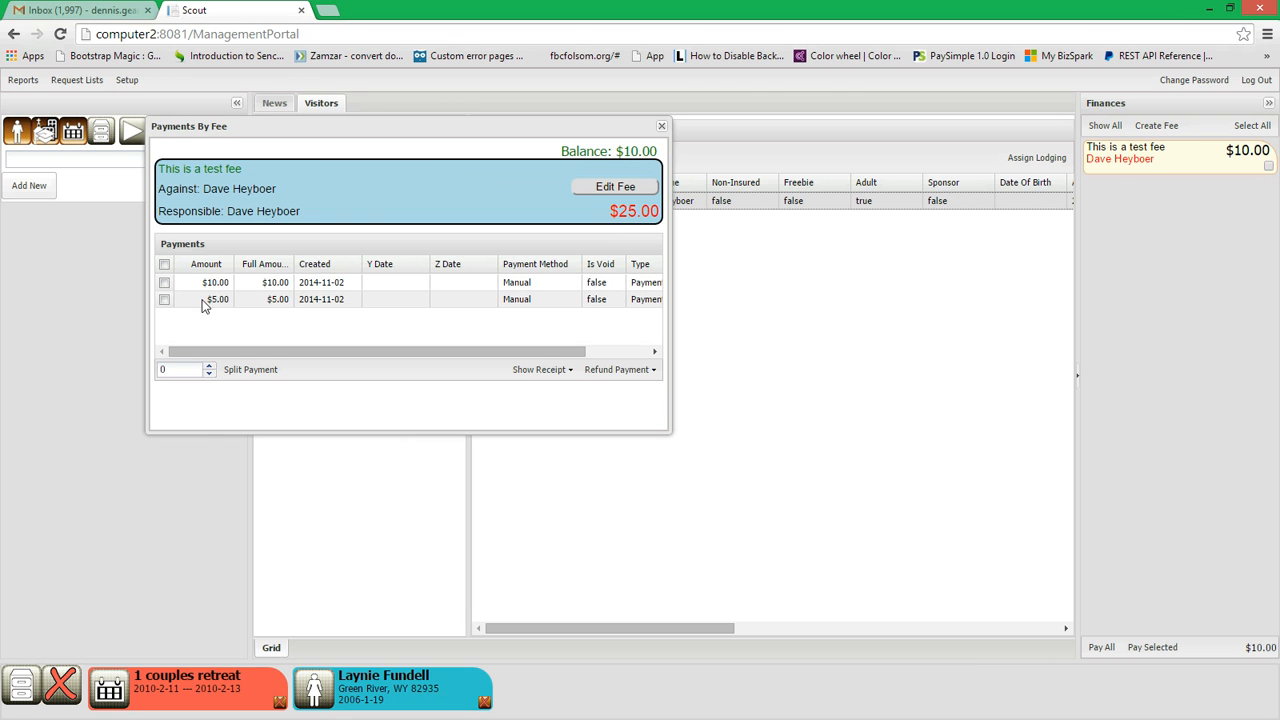
{"action": "left_click", "coordinate": [661, 128]}
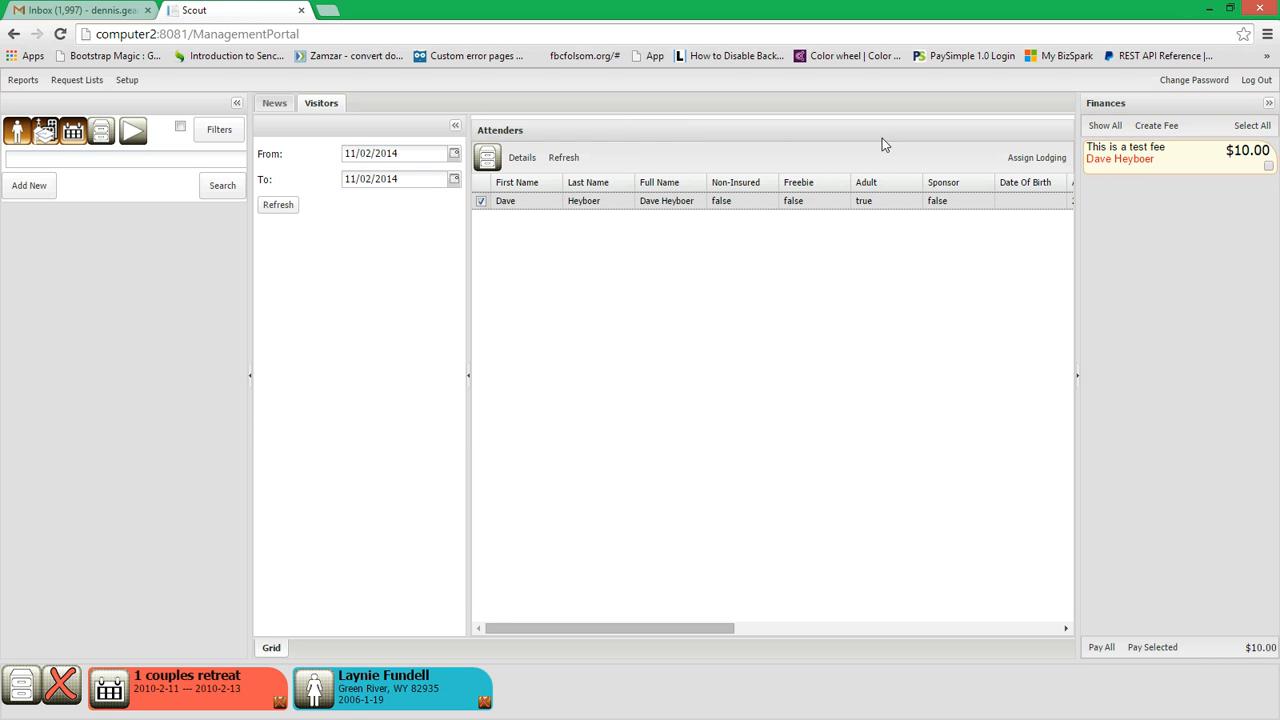
Step: Enter a manual payment for the test fee with type Payment - Cash and the note "This is cash"
{"action": "left_click", "coordinate": [1249, 160]}
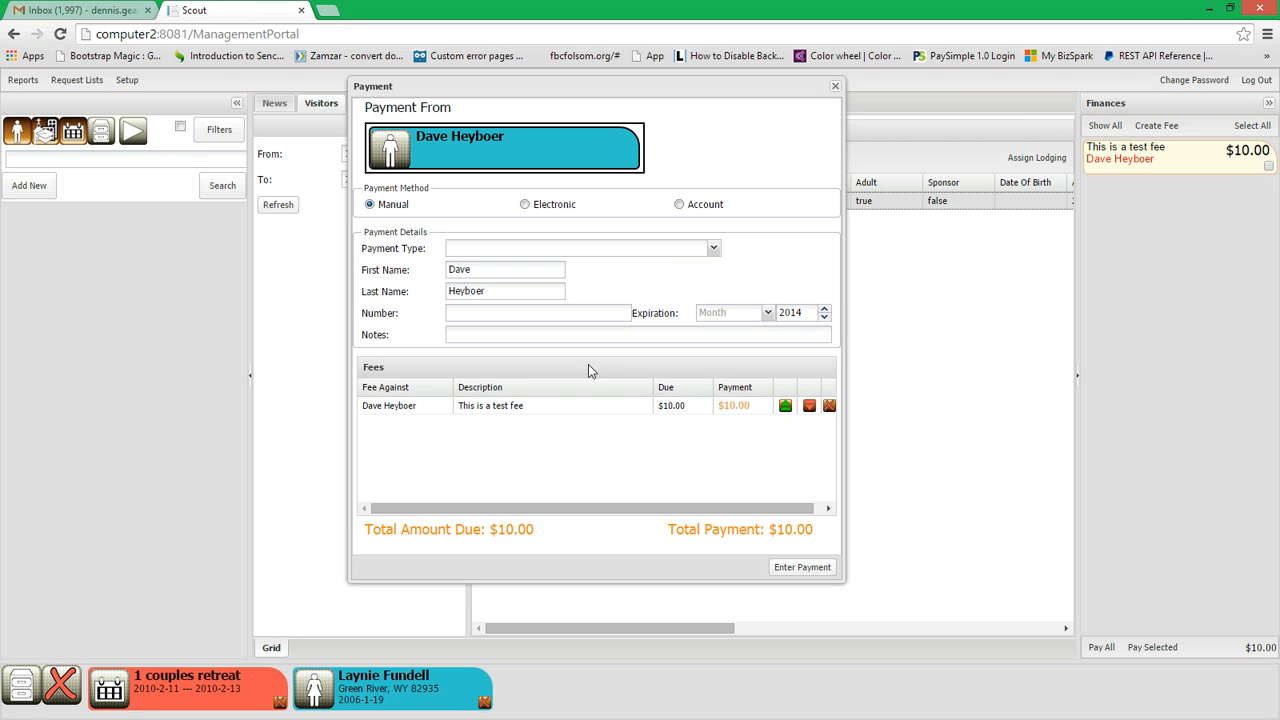
{"action": "left_click", "coordinate": [713, 248]}
{"action": "left_click", "coordinate": [483, 390]}
{"action": "left_click", "coordinate": [515, 337]}
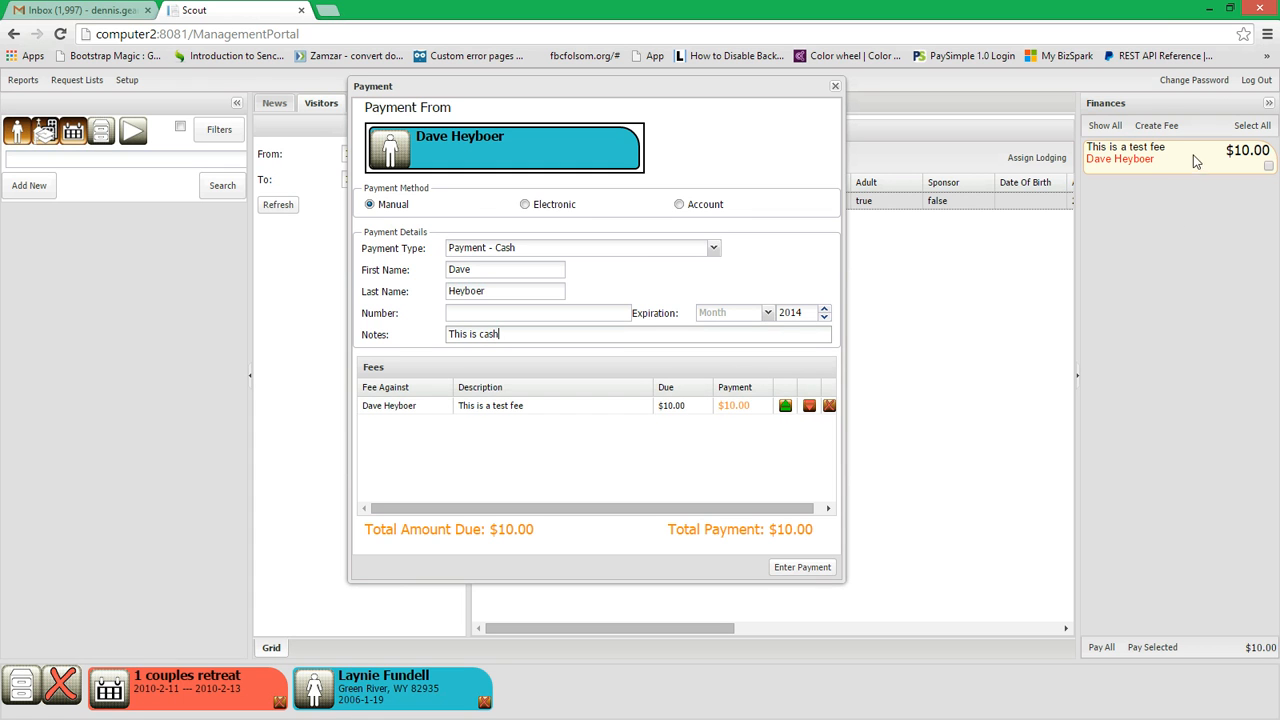
{"action": "left_click", "coordinate": [795, 572]}
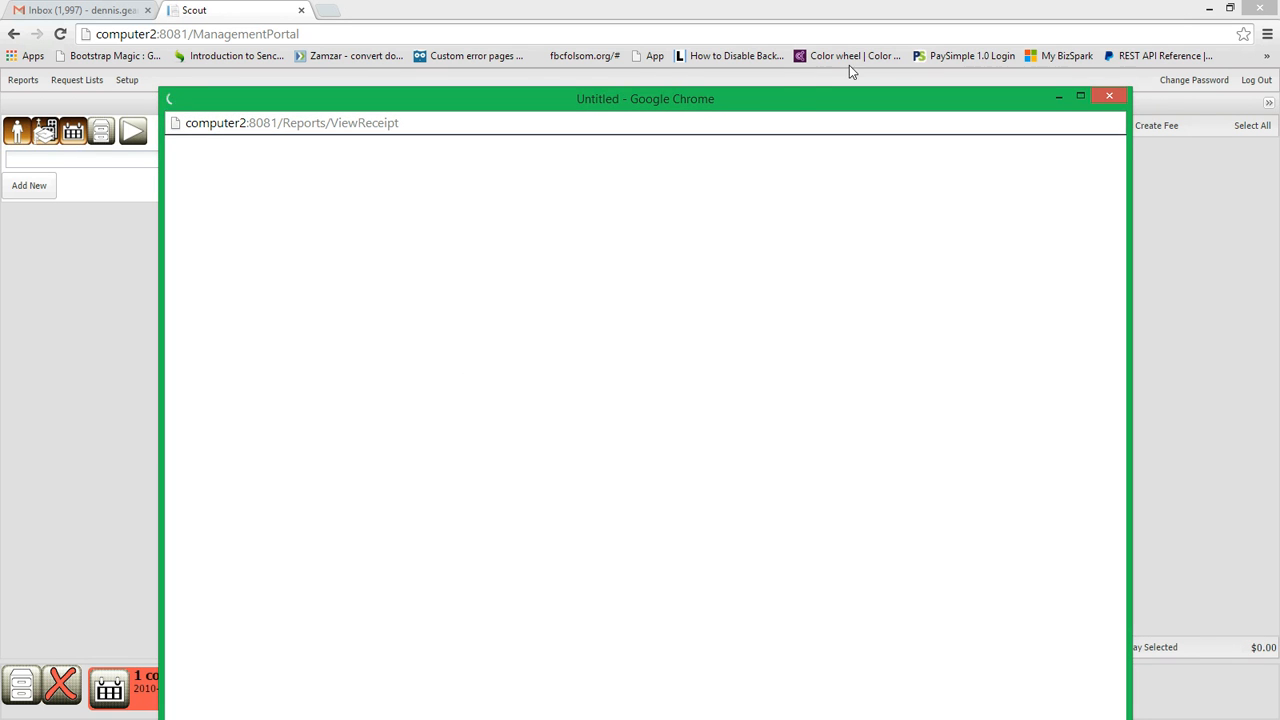
Step: Maximize the receipt window so the whole receipt is shown
{"action": "left_click_drag", "start_coordinate": [786, 97], "coordinate": [689, 124]}
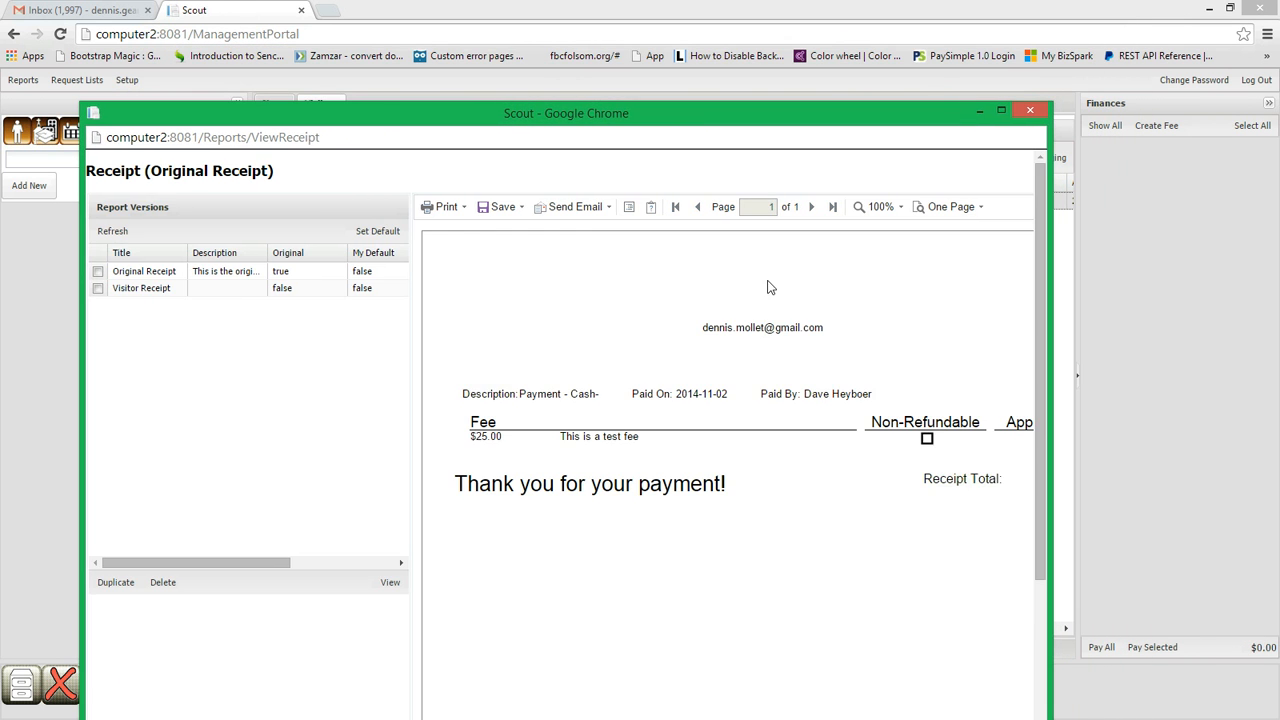
{"action": "mouse_move", "coordinate": [825, 124]}
{"action": "left_mouse_down"}
{"action": "mouse_move", "coordinate": [886, 106]}
{"action": "mouse_move", "coordinate": [810, 138]}
{"action": "left_mouse_up"}
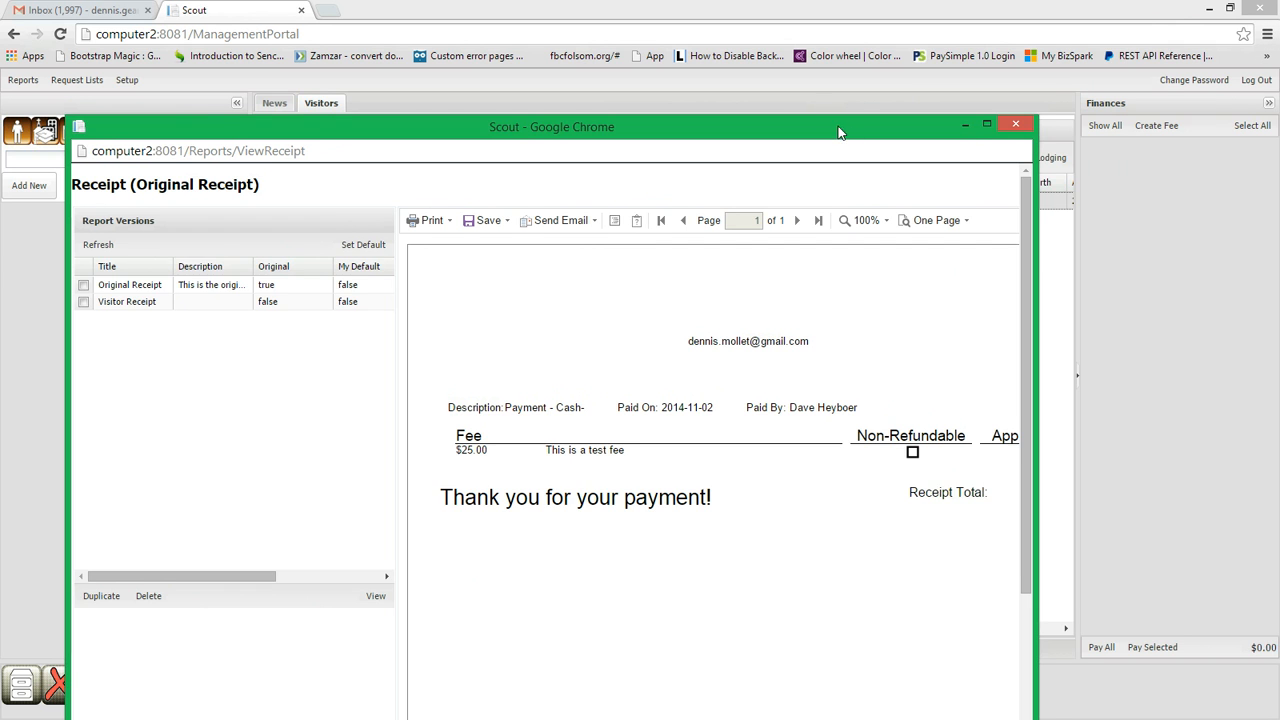
{"action": "left_click_drag", "start_coordinate": [840, 128], "coordinate": [893, 105]}
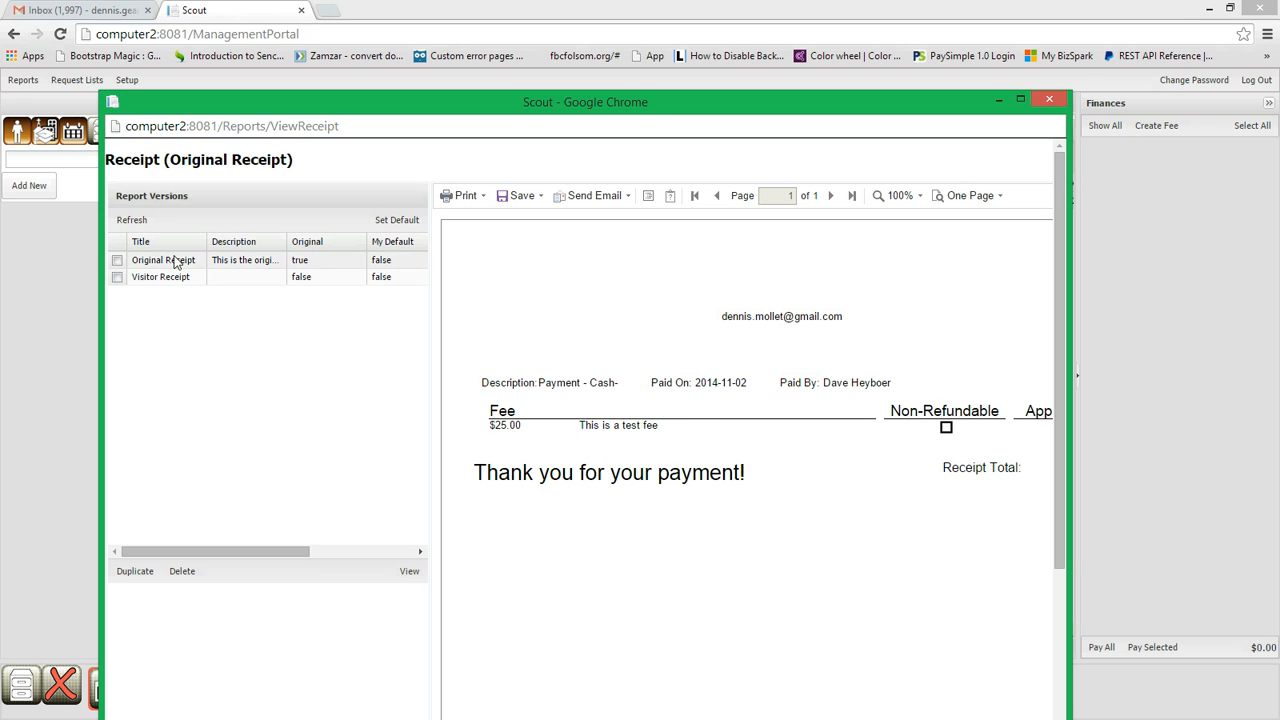
{"action": "left_click_drag", "start_coordinate": [701, 105], "coordinate": [722, 20]}
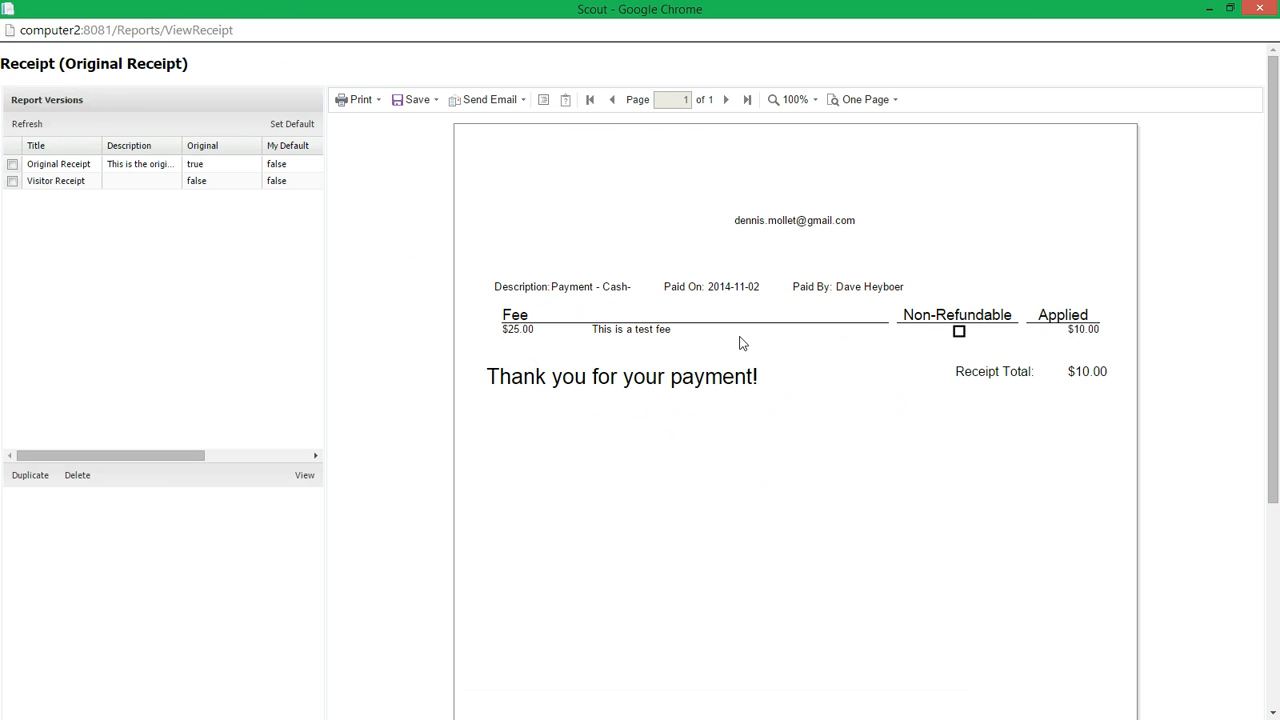
{"action": "left_click_drag", "start_coordinate": [4, 63], "coordinate": [180, 63]}
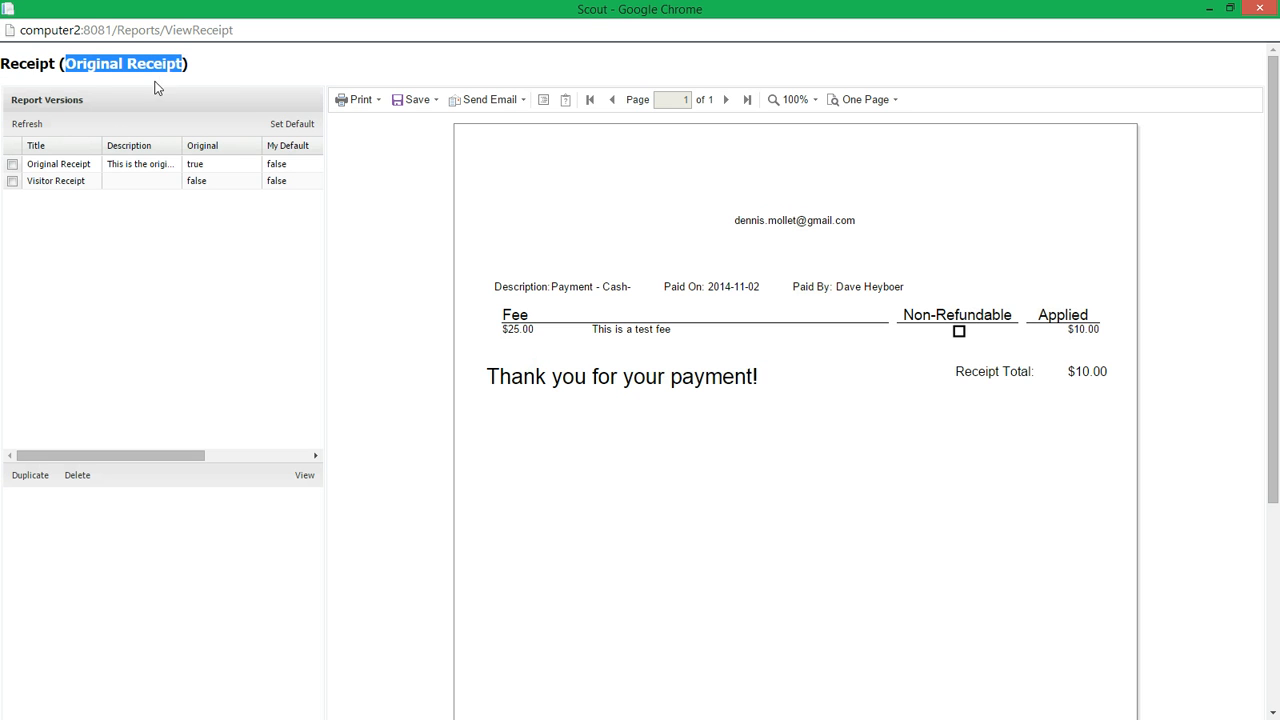
{"action": "double_click", "coordinate": [44, 66]}
{"action": "left_click", "coordinate": [97, 65]}
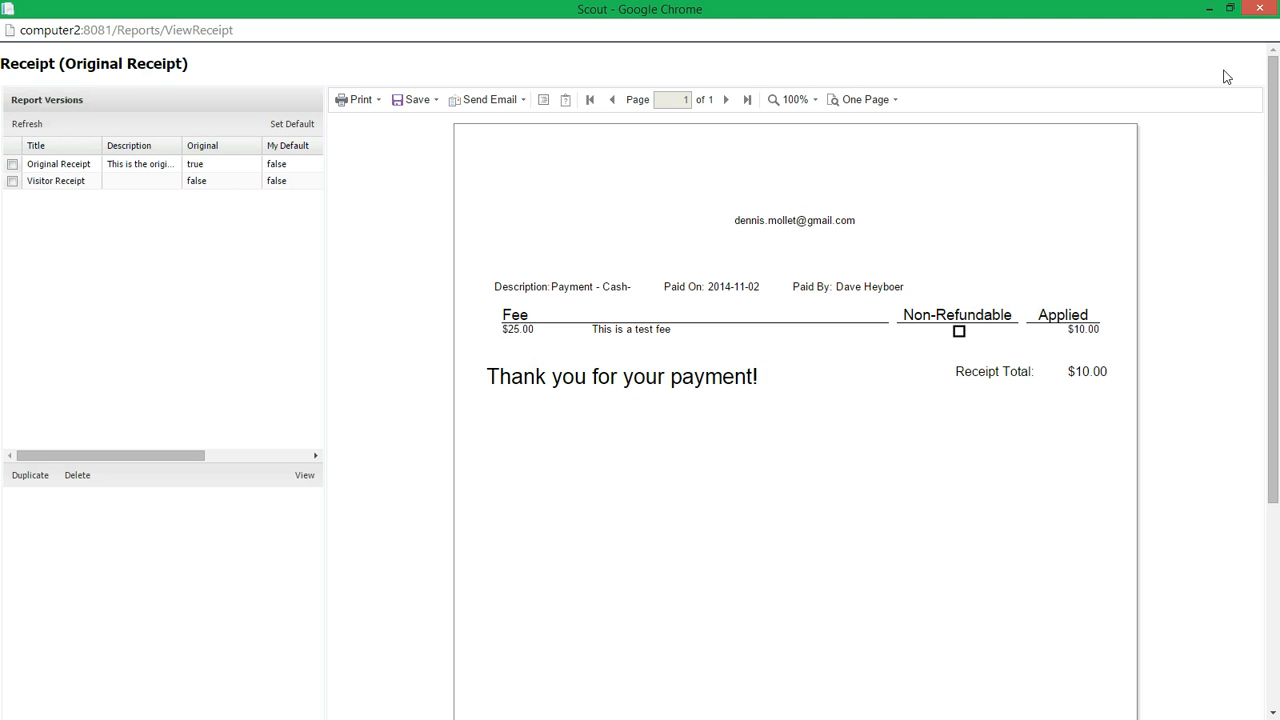
Step: Duplicate the Original Receipt report version and rename the copy Visitor Receipt 2, leaving its description empty
{"action": "left_click", "coordinate": [13, 166]}
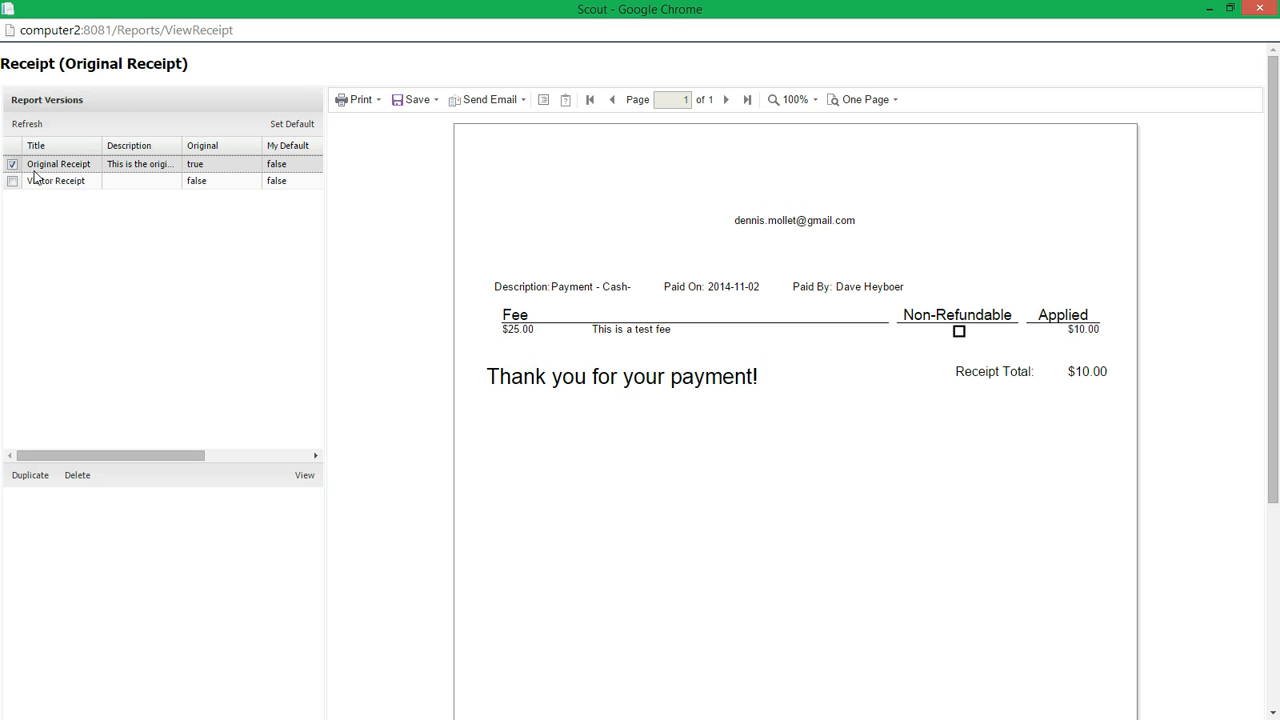
{"action": "left_click", "coordinate": [40, 479]}
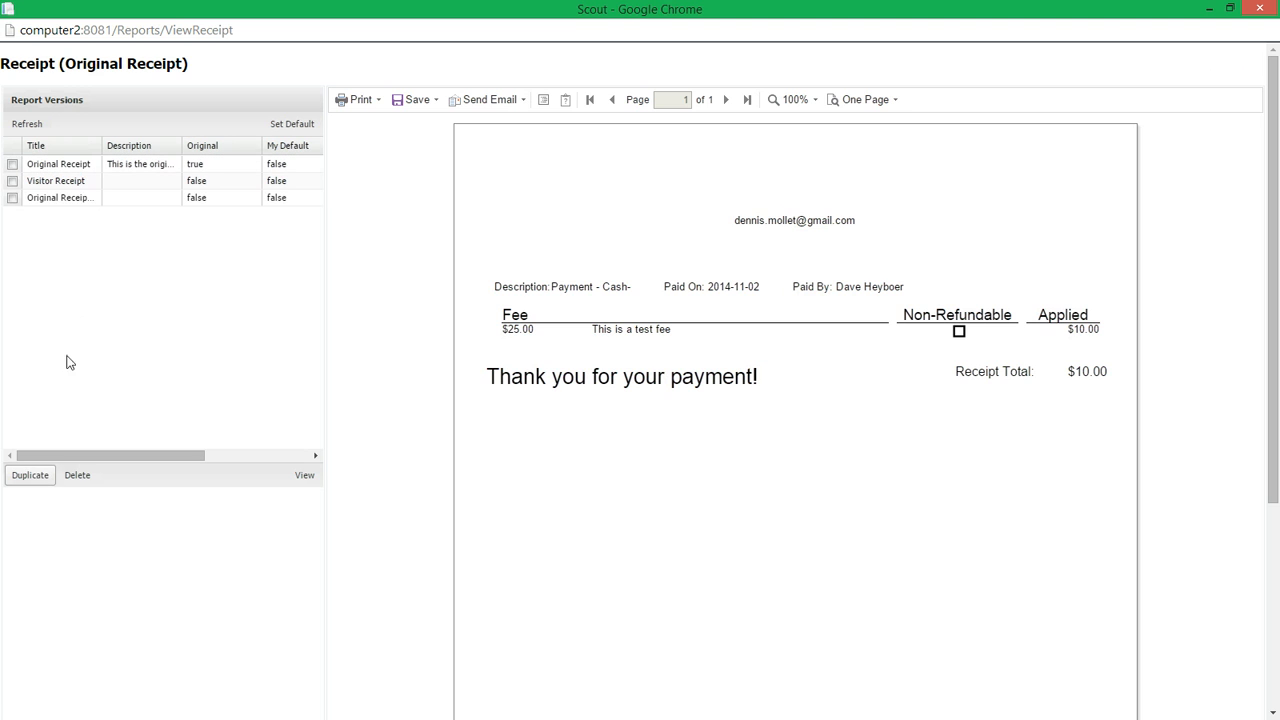
{"action": "double_click", "coordinate": [74, 198]}
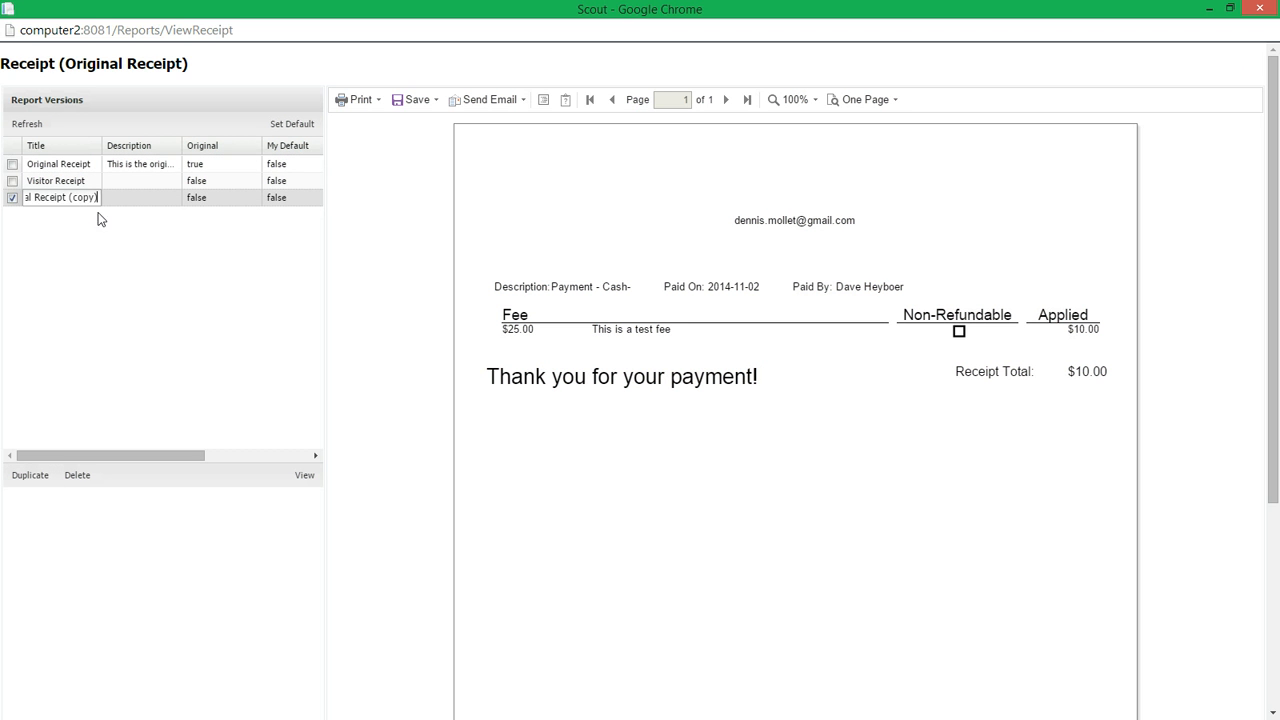
{"action": "key", "text": "BackSpace"}
{"action": "key", "text": "BackSpace"}
{"action": "key", "text": "BackSpace"}
{"action": "key", "text": "BackSpace"}
{"action": "key", "text": "BackSpace"}
{"action": "key", "text": "BackSpace"}
{"action": "key", "text": "BackSpace"}
{"action": "key", "text": "BackSpace"}
{"action": "key", "text": "BackSpace"}
{"action": "key", "text": "BackSpace"}
{"action": "key", "text": "BackSpace"}
{"action": "key", "text": "BackSpace"}
{"action": "key", "text": "BackSpace"}
{"action": "key", "text": "BackSpace"}
{"action": "key", "text": "BackSpace"}
{"action": "key", "text": "BackSpace"}
{"action": "key", "text": "BackSpace"}
{"action": "key", "text": "BackSpace"}
{"action": "key", "text": "BackSpace"}
{"action": "key", "text": "BackSpace"}
{"action": "key", "text": "BackSpace"}
{"action": "key", "text": "Tab"}
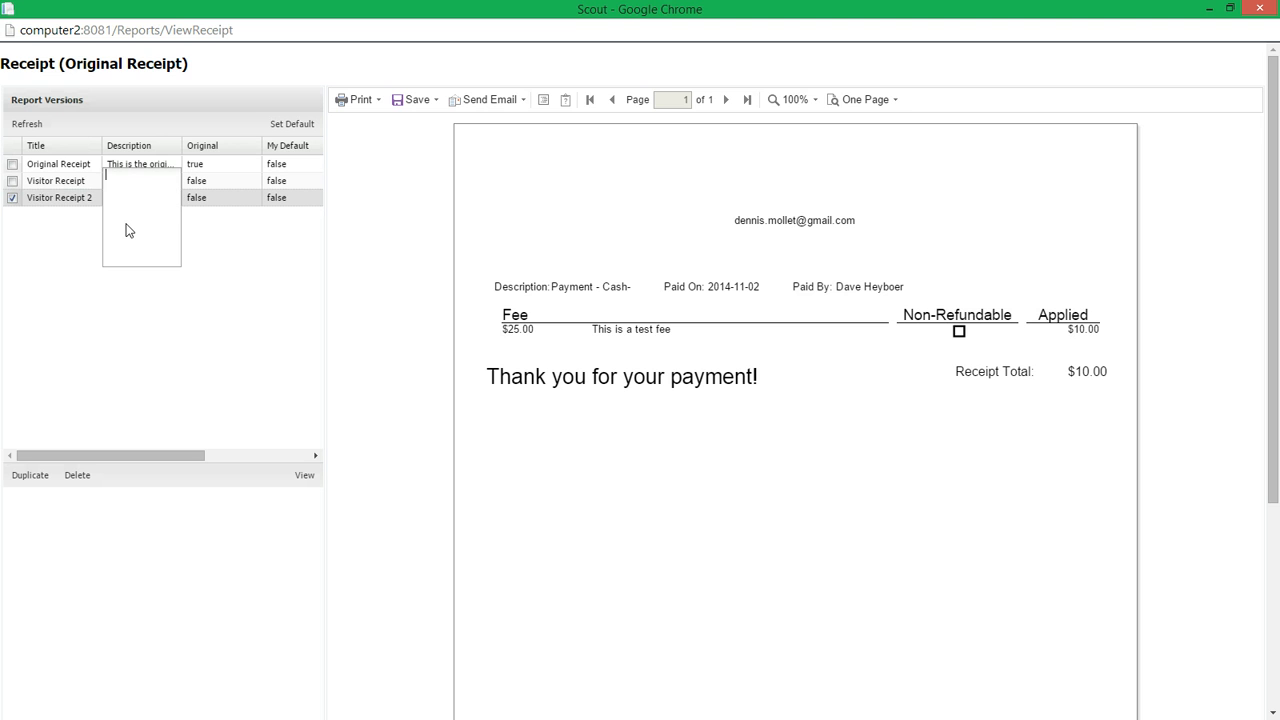
{"action": "left_click", "coordinate": [218, 198]}
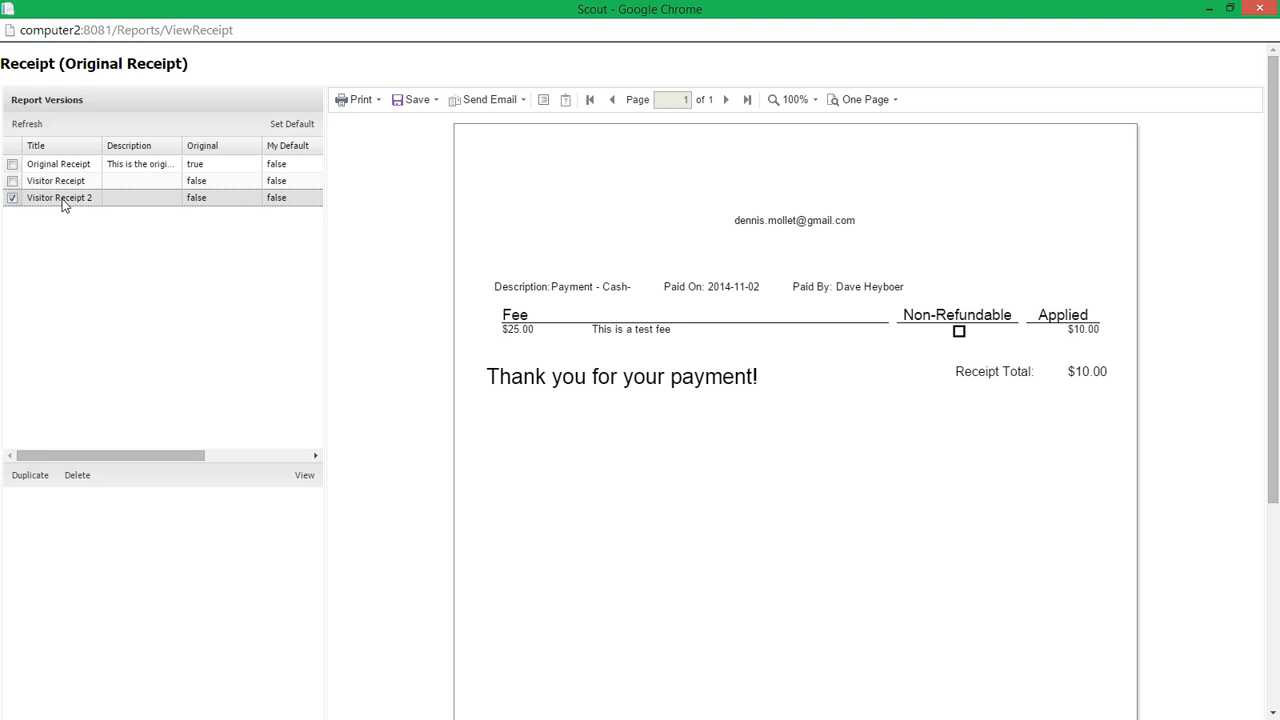
Step: View the receipt in the Visitor Receipt 2 version and open that version for editing in the report designer
{"action": "left_click", "coordinate": [302, 477]}
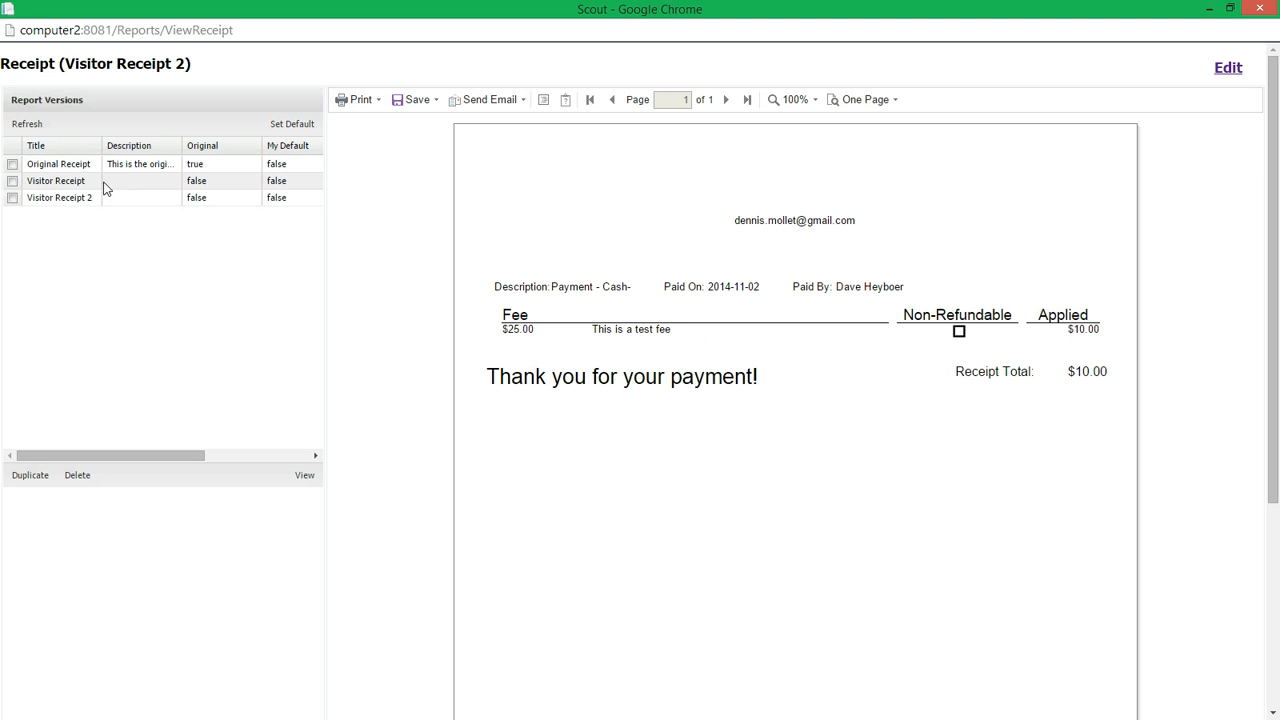
{"action": "left_click_drag", "start_coordinate": [68, 62], "coordinate": [185, 66]}
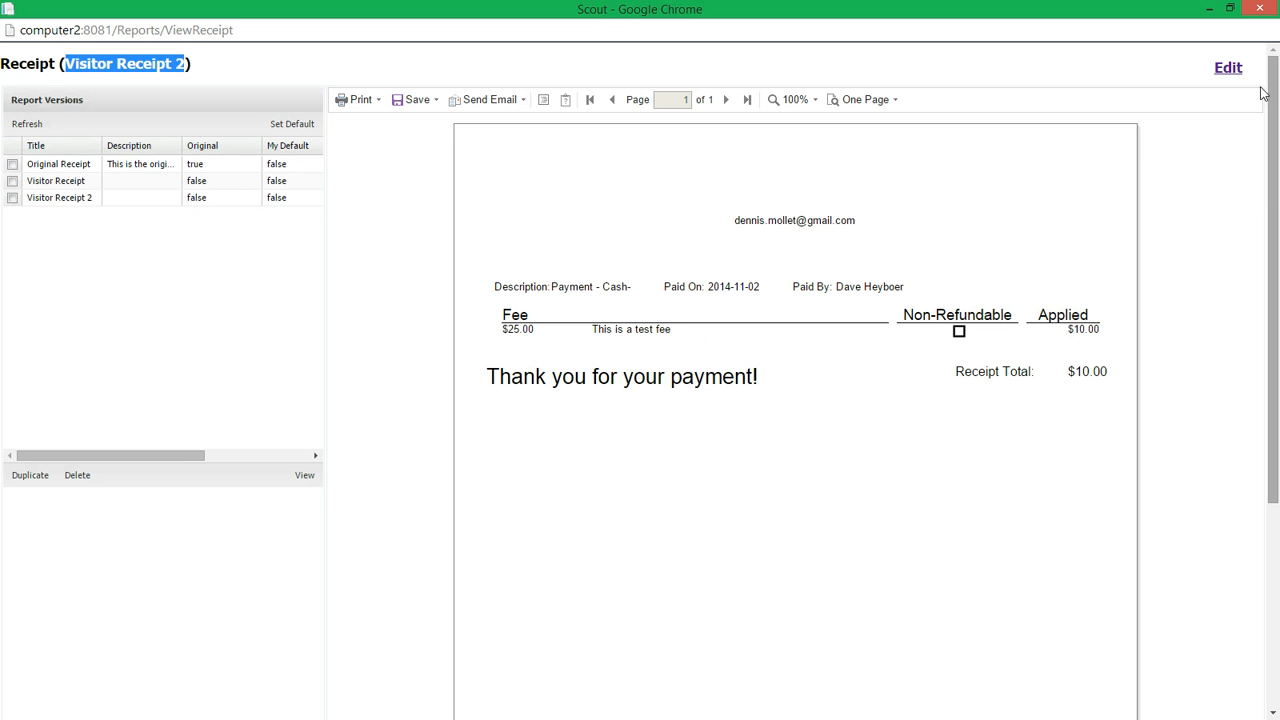
{"action": "left_click", "coordinate": [1229, 72]}
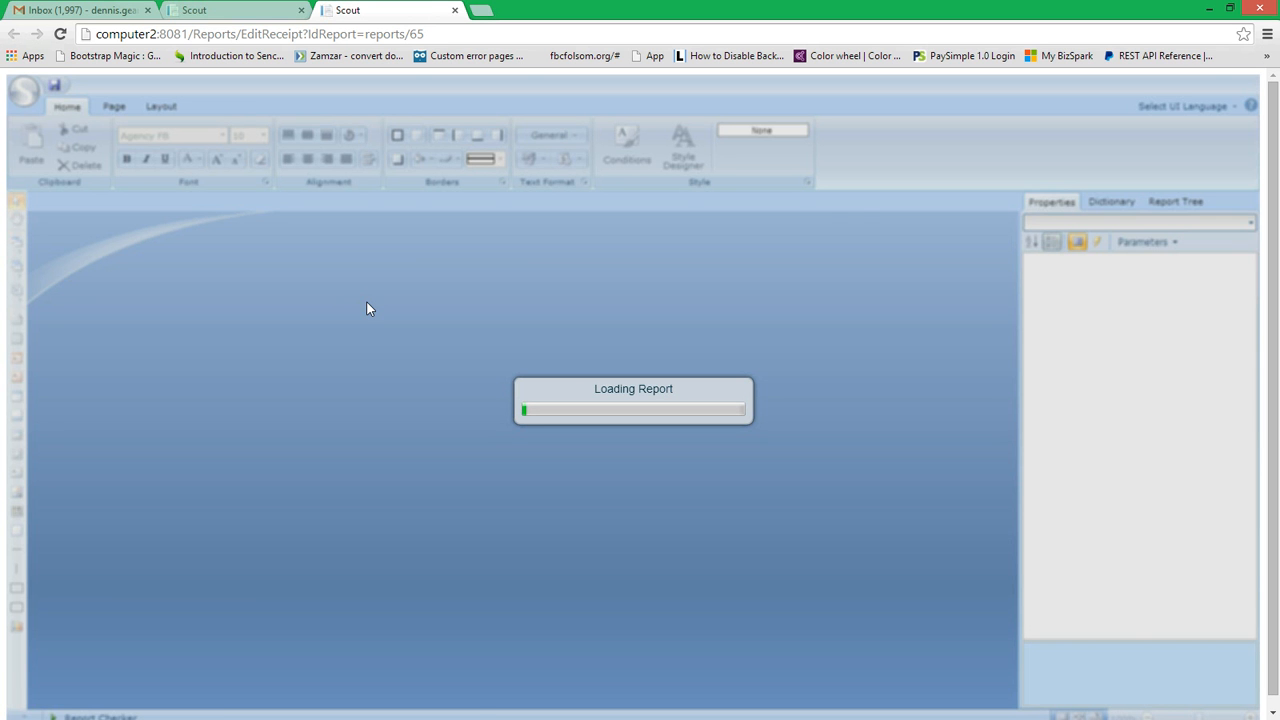
{"action": "scroll", "coordinate": [350, 363], "scroll_direction": "down", "scroll_amount": 1}
{"action": "scroll", "coordinate": [357, 385], "scroll_direction": "up", "scroll_amount": 2}
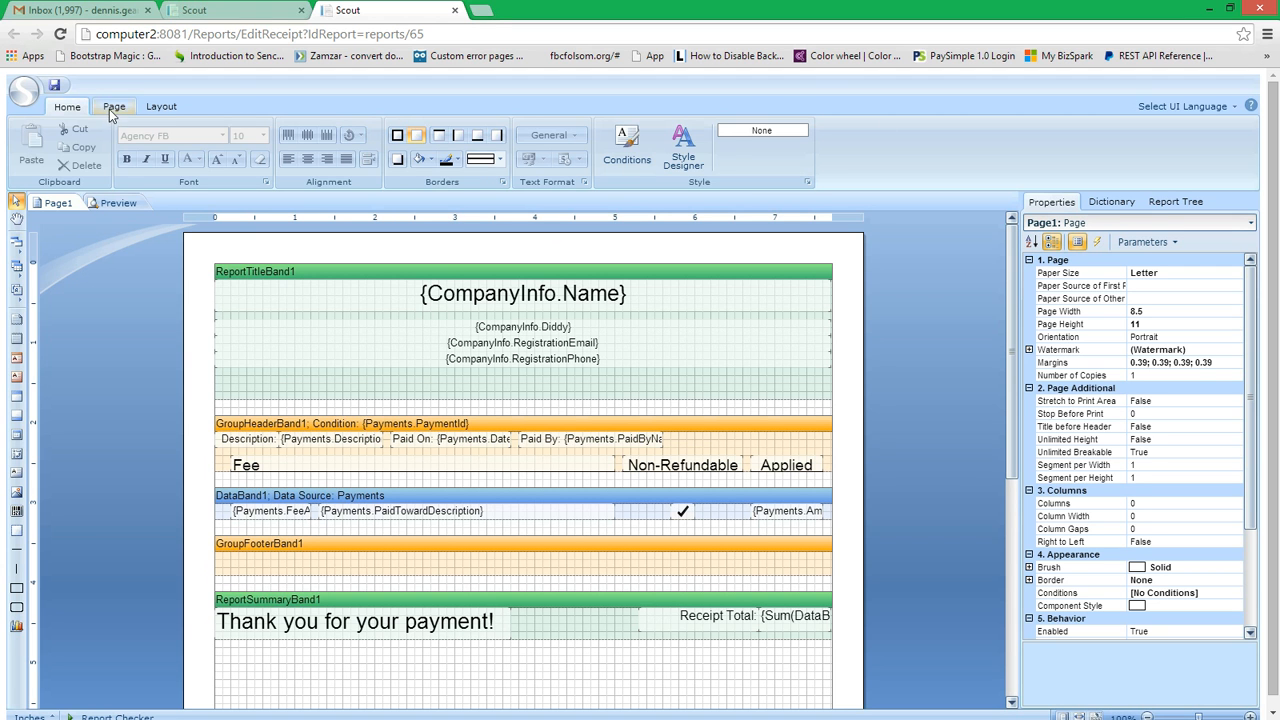
Step: Look through the designer's page, layout and home tools, as well as the report's dictionary and report tree
{"action": "left_click", "coordinate": [114, 106]}
{"action": "left_click", "coordinate": [161, 107]}
{"action": "left_click", "coordinate": [67, 106]}
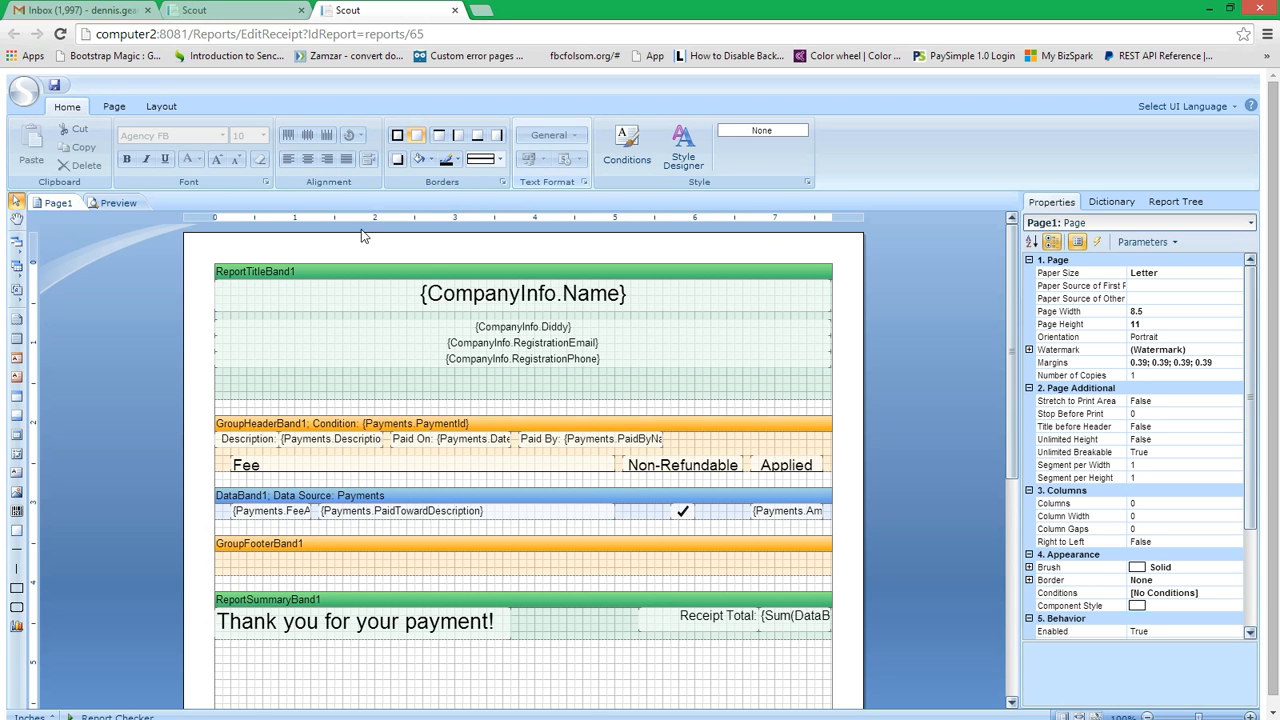
{"action": "left_click", "coordinate": [1111, 202]}
{"action": "left_click", "coordinate": [1176, 202]}
{"action": "left_click", "coordinate": [1060, 203]}
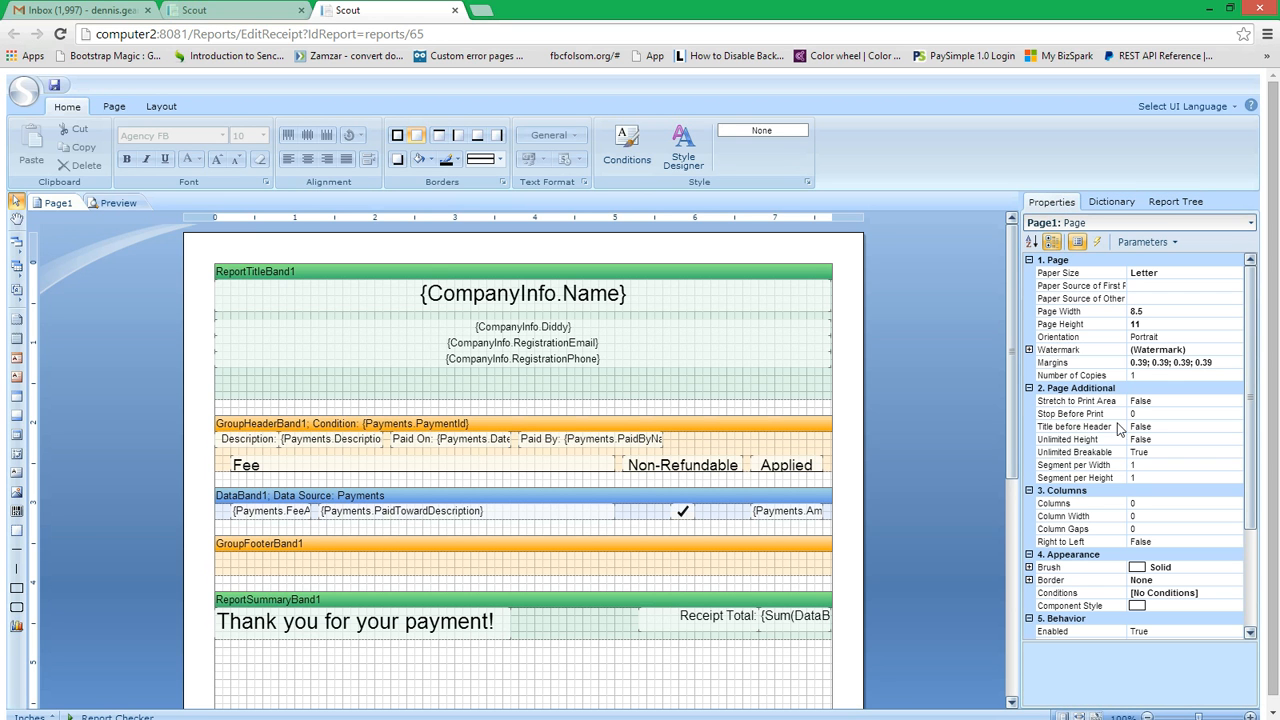
Step: Select the Paid On text in the group header and examine its properties, including Word Wrap, Can Grow and Auto Width
{"action": "left_click", "coordinate": [478, 442]}
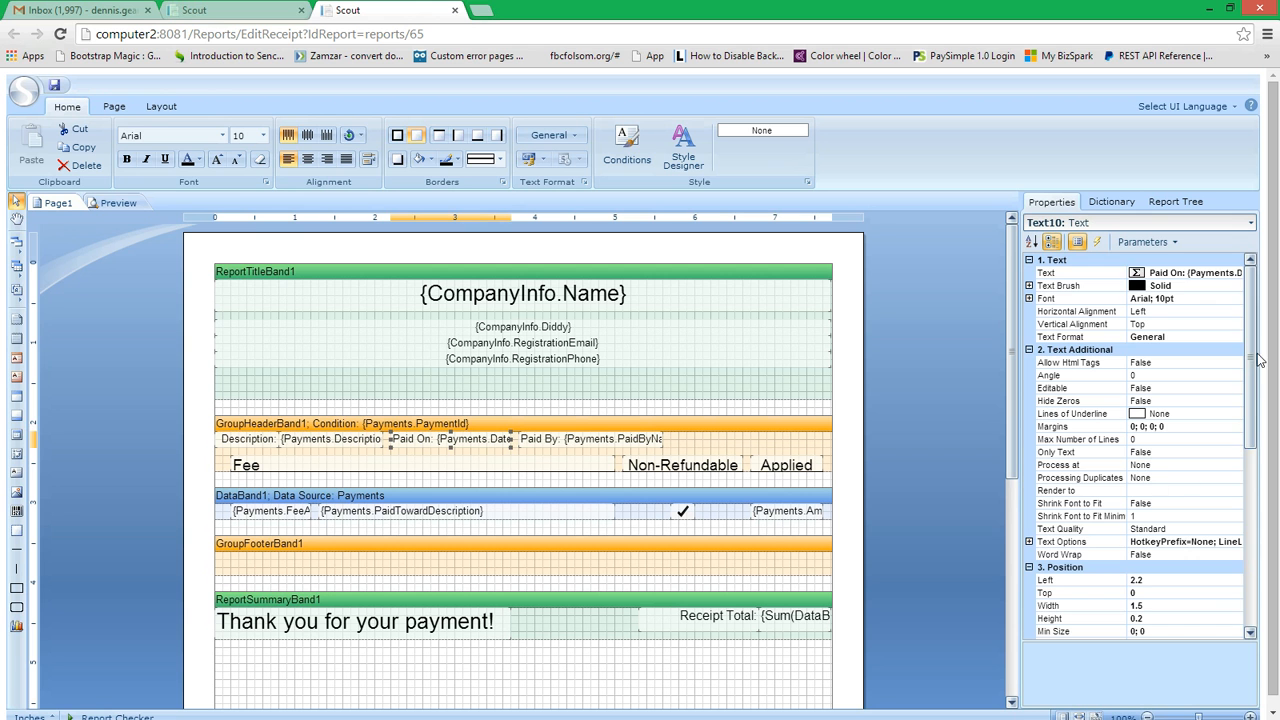
{"action": "scroll", "coordinate": [1254, 400], "scroll_direction": "down", "scroll_amount": 5}
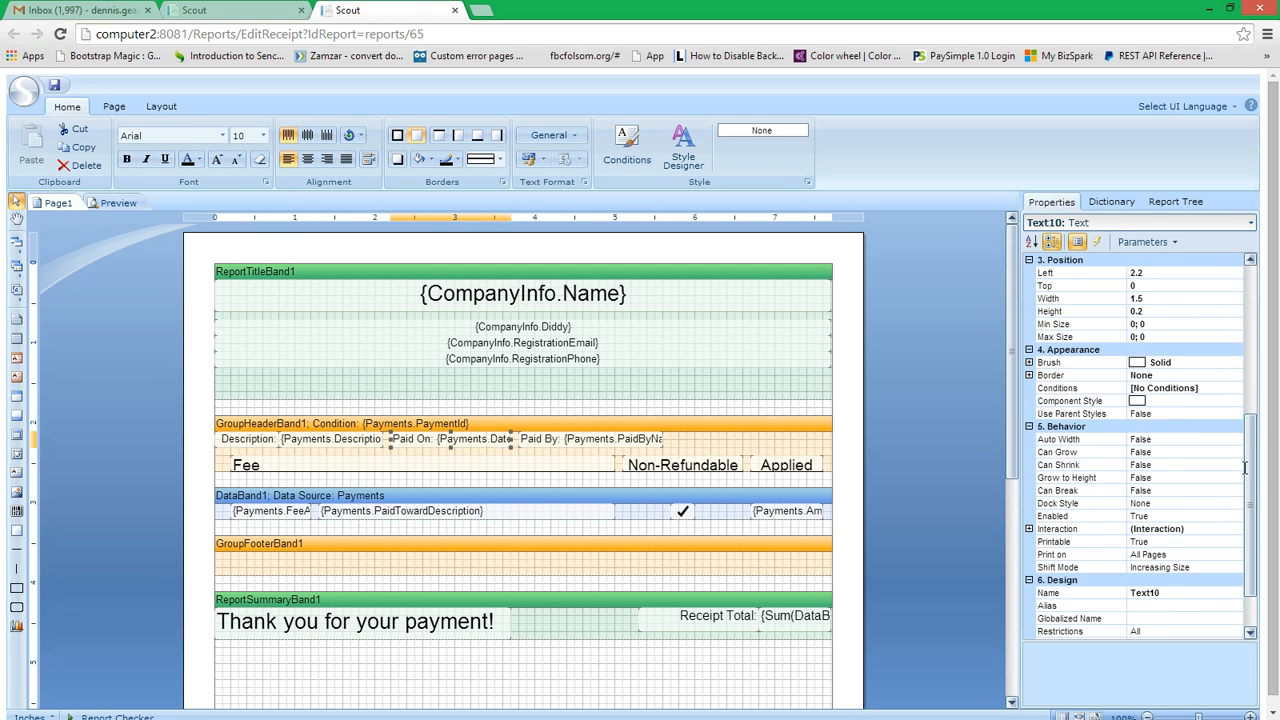
{"action": "scroll", "coordinate": [1172, 464], "scroll_direction": "up", "scroll_amount": 5}
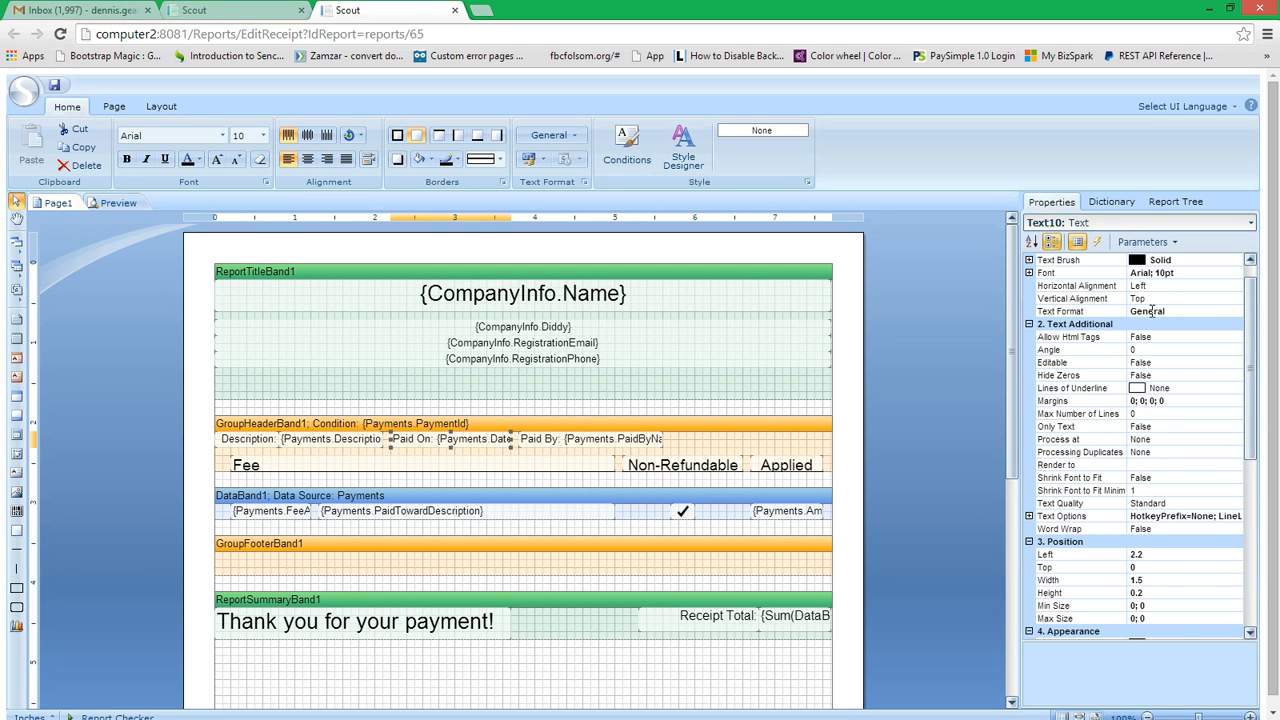
{"action": "left_click", "coordinate": [1186, 529]}
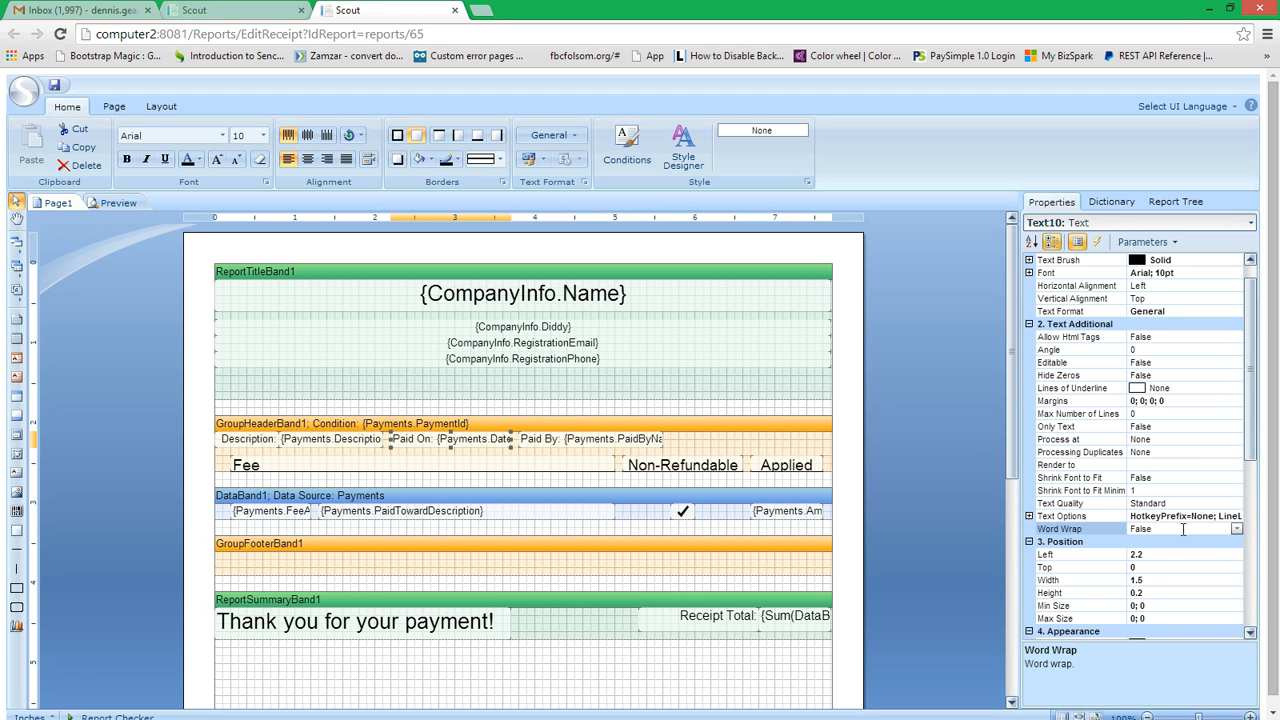
{"action": "scroll", "coordinate": [1252, 470], "scroll_direction": "down", "scroll_amount": 5}
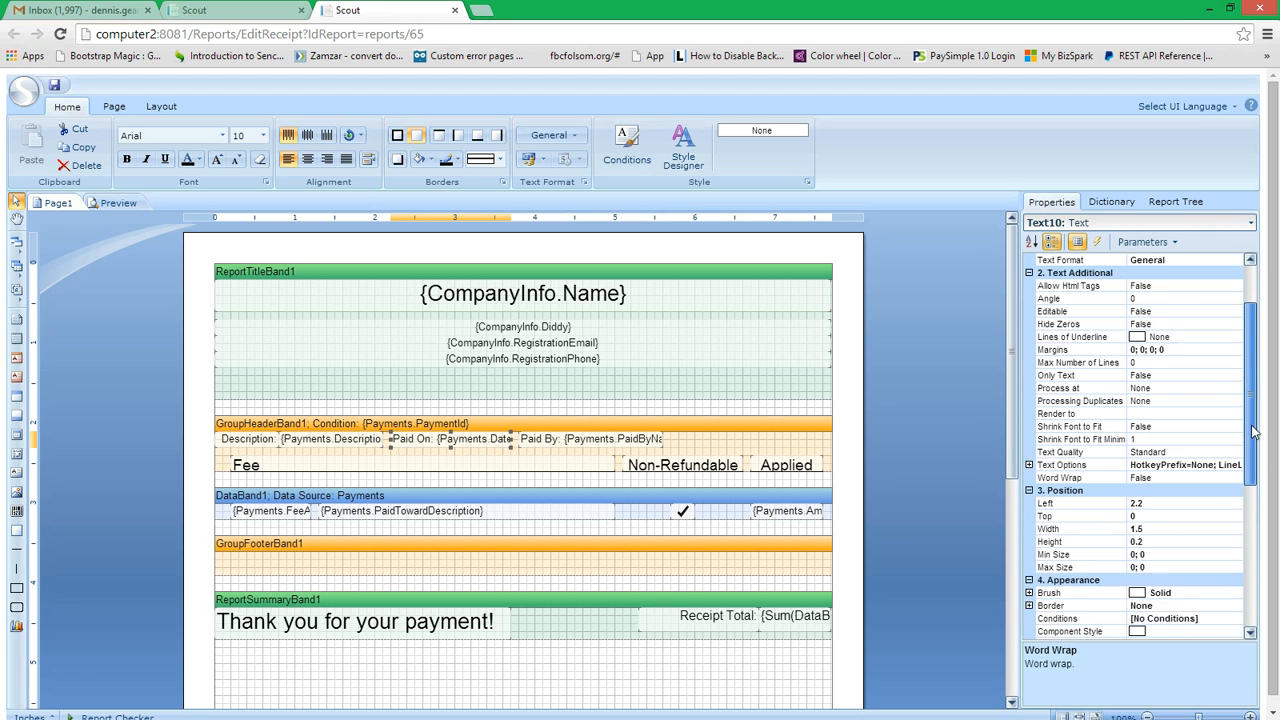
{"action": "left_click_drag", "start_coordinate": [1257, 499], "coordinate": [1245, 577]}
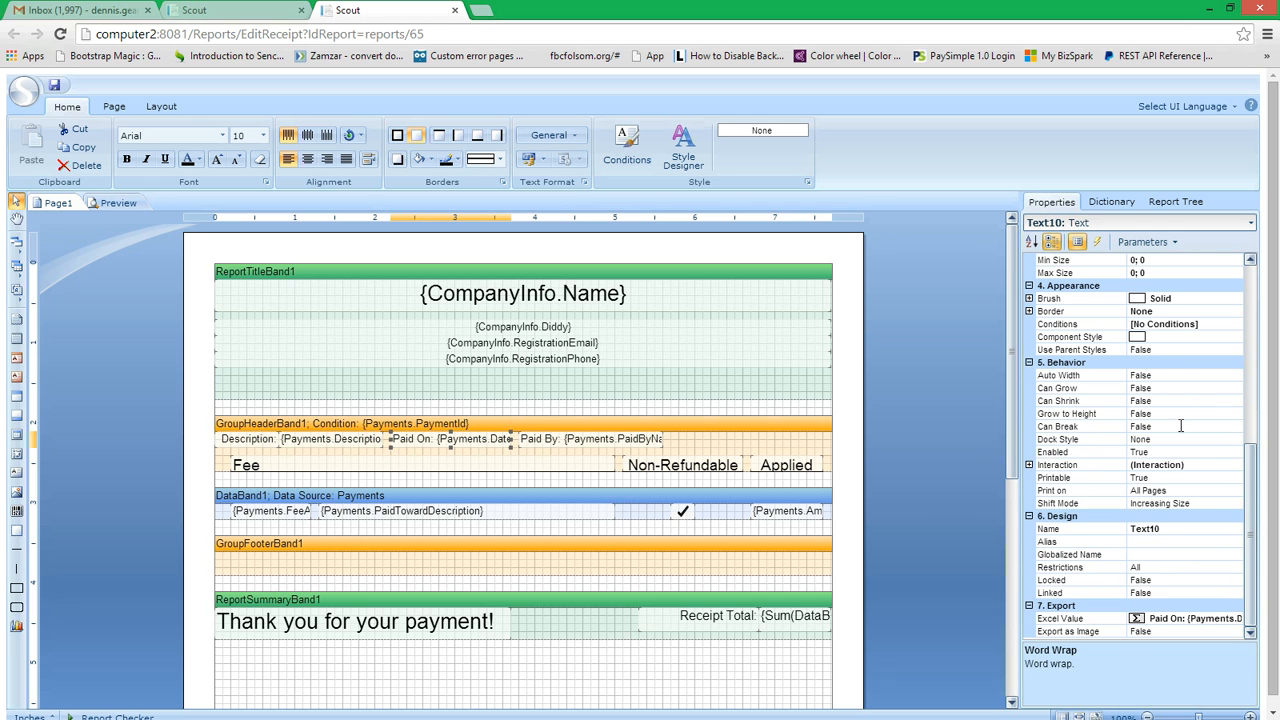
{"action": "left_click", "coordinate": [1155, 389]}
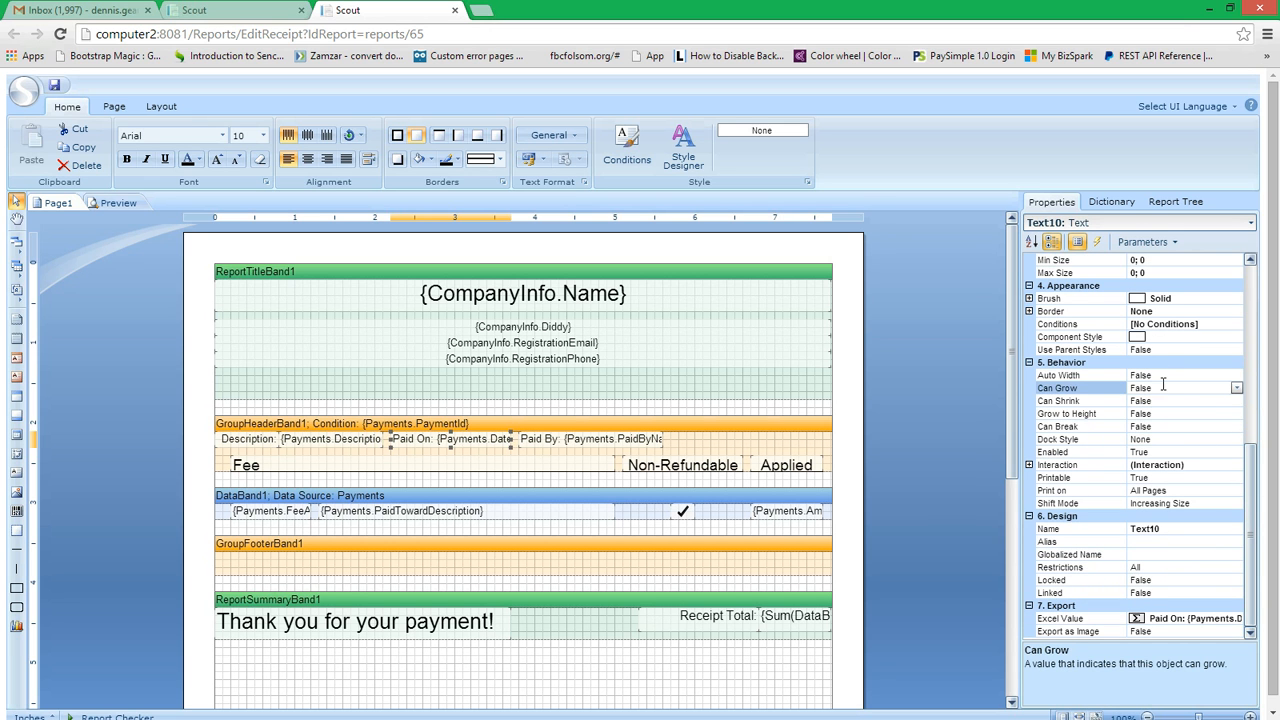
{"action": "left_click", "coordinate": [1162, 376]}
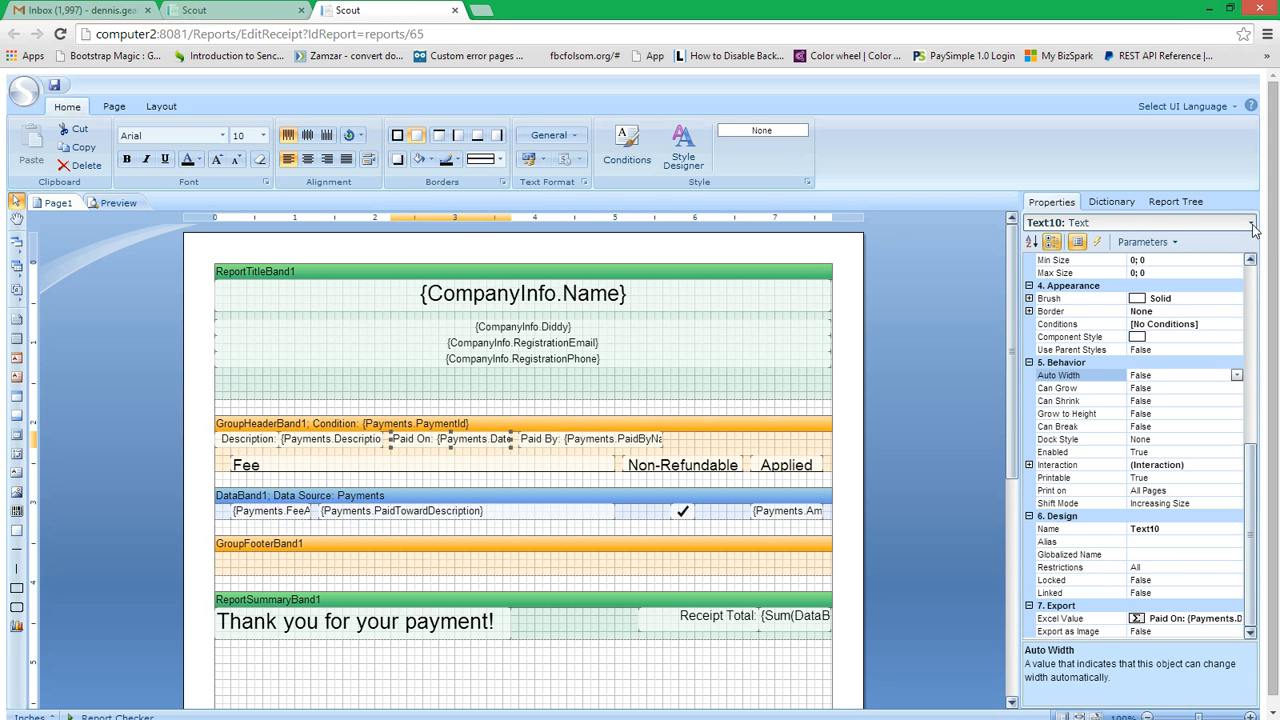
Step: Examine the fields of the CompanyInfo data source and of Payments under the data source named data
{"action": "left_click", "coordinate": [1113, 202]}
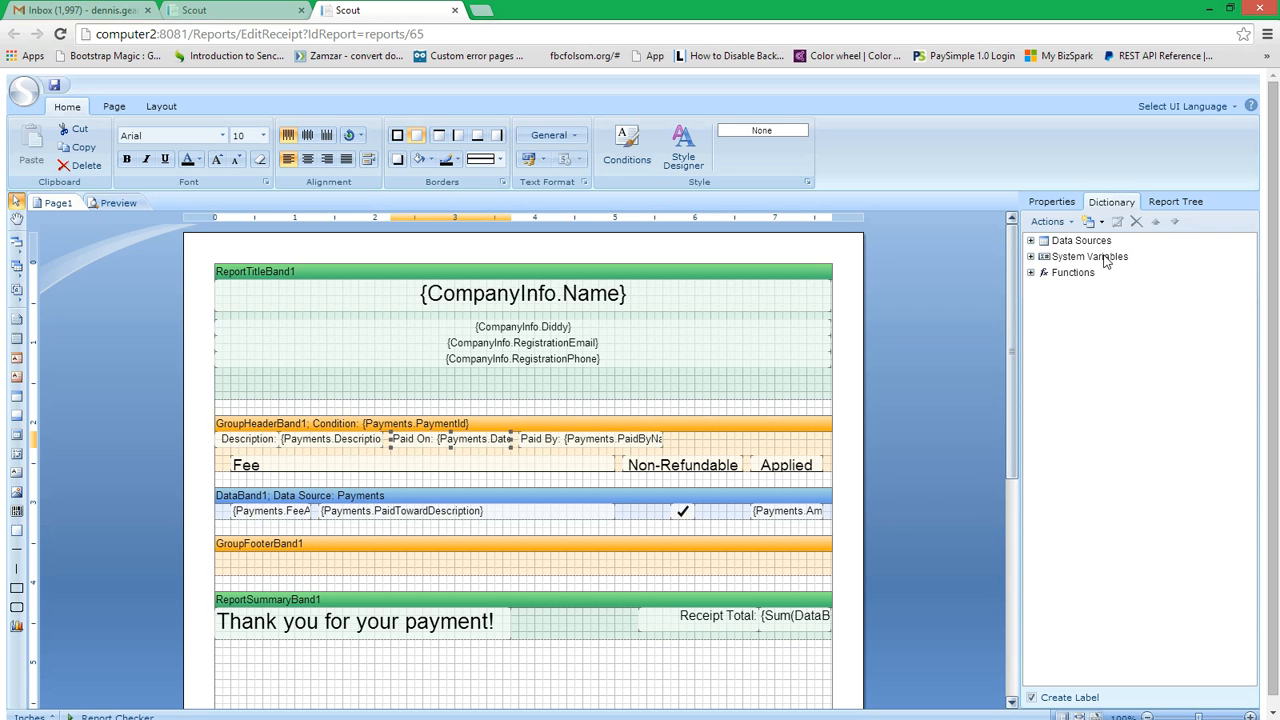
{"action": "left_click", "coordinate": [1032, 241]}
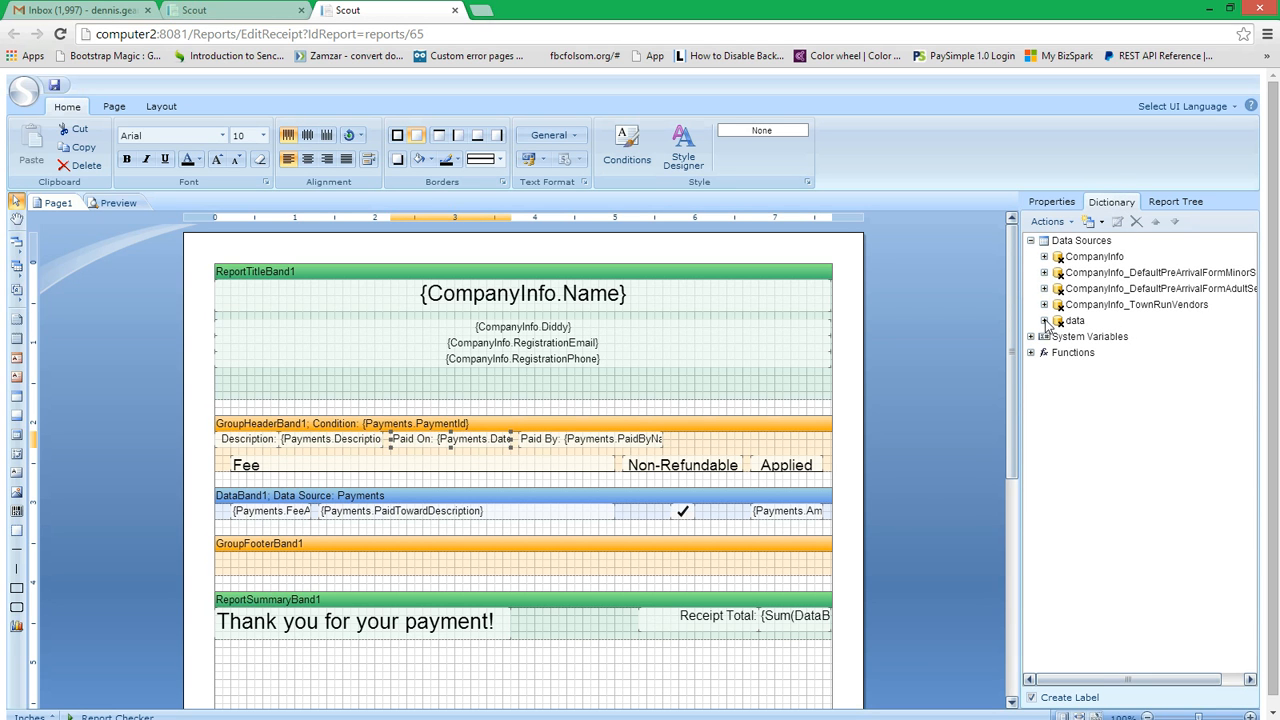
{"action": "left_click", "coordinate": [1078, 257]}
{"action": "left_click", "coordinate": [1045, 257]}
{"action": "left_click", "coordinate": [1058, 273]}
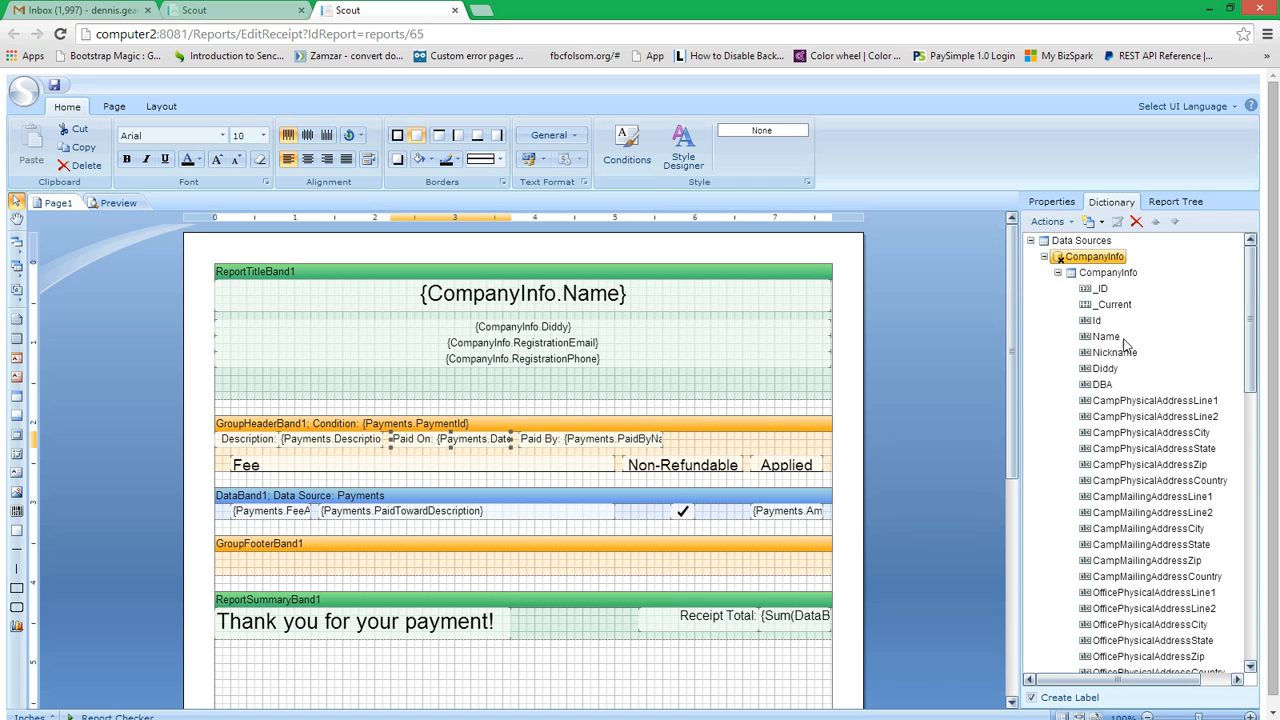
{"action": "left_click", "coordinate": [1046, 257]}
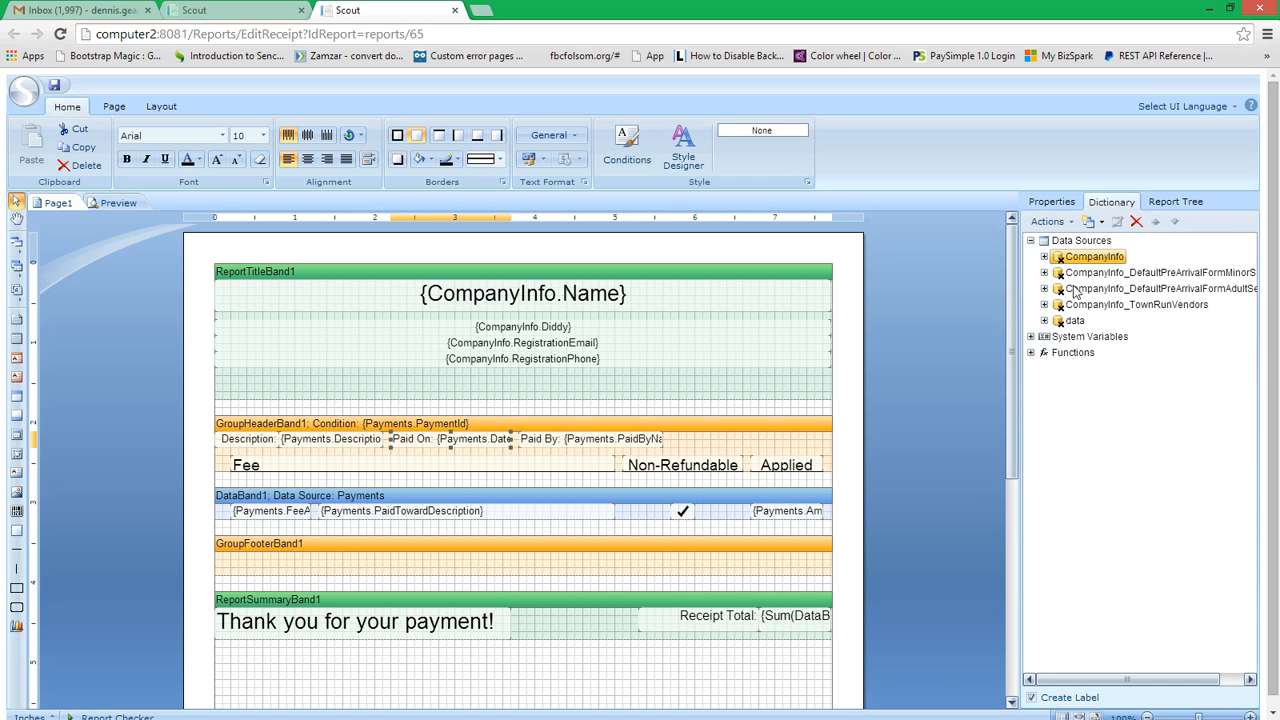
{"action": "left_click", "coordinate": [1044, 320]}
{"action": "left_click", "coordinate": [1058, 337]}
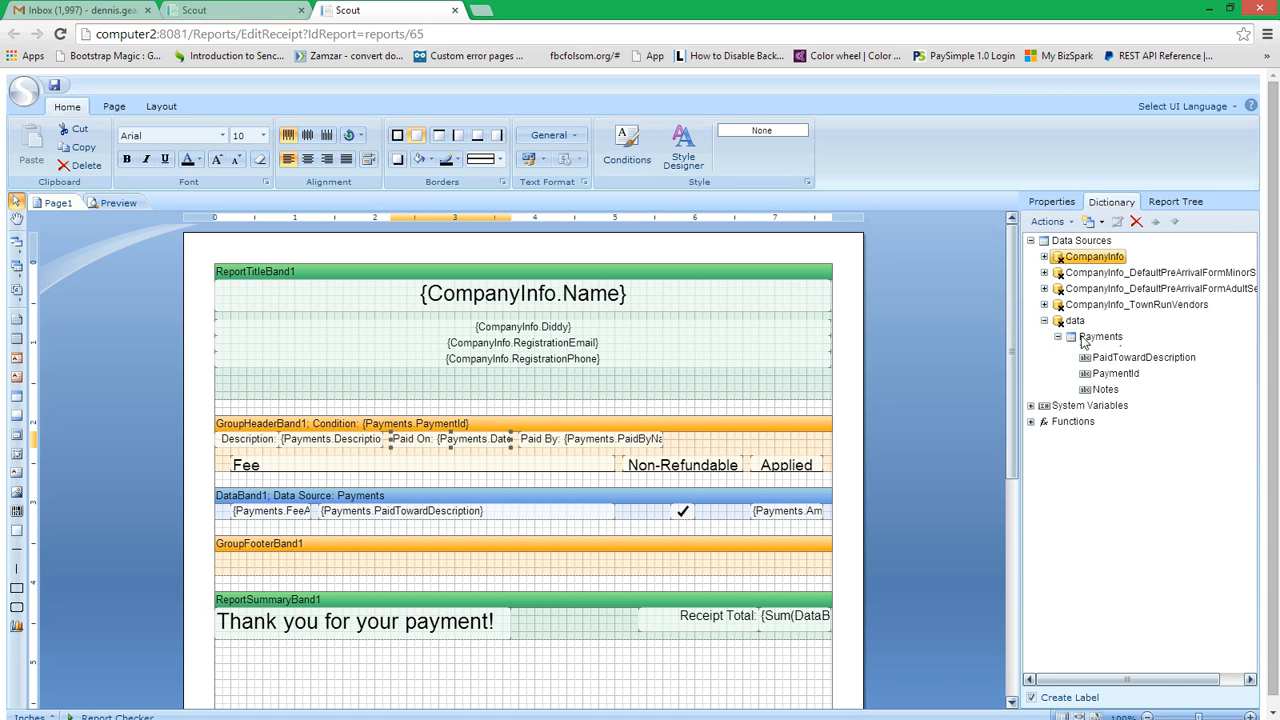
{"action": "left_click", "coordinate": [1100, 337]}
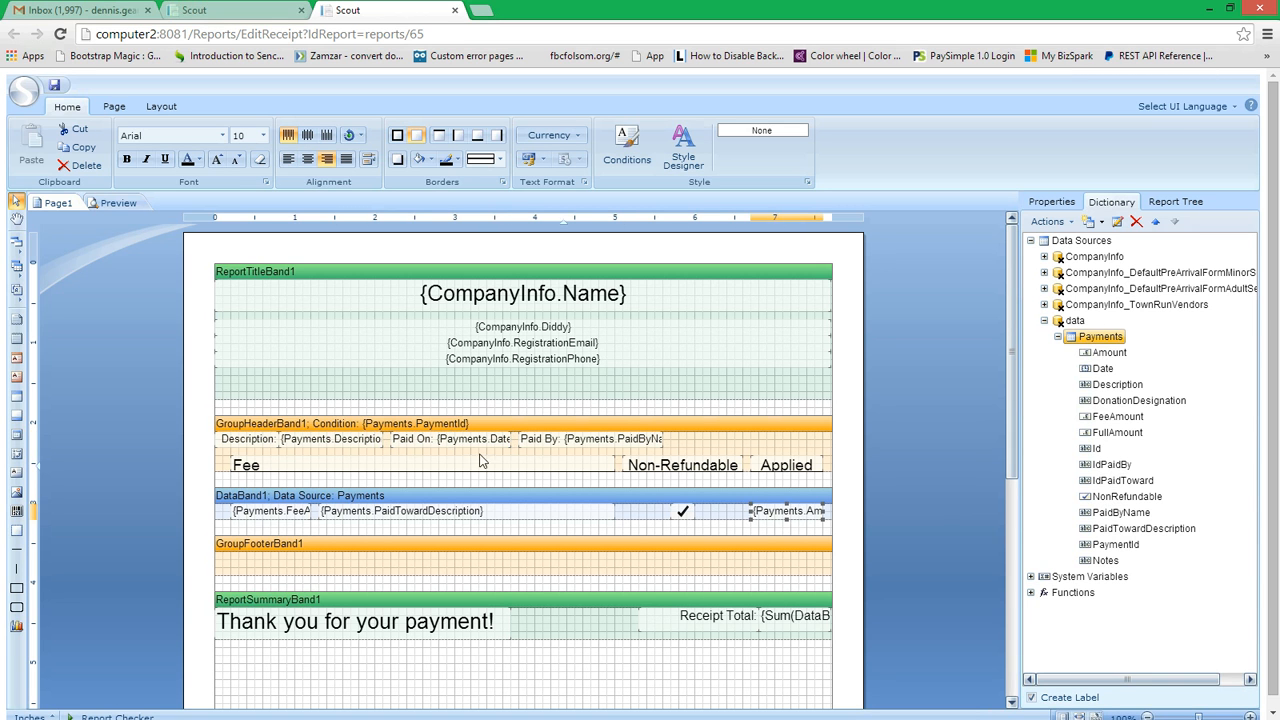
Step: Look through the report components that can be inserted, from text and images to check boxes, shapes and charts
{"action": "left_click", "coordinate": [370, 440]}
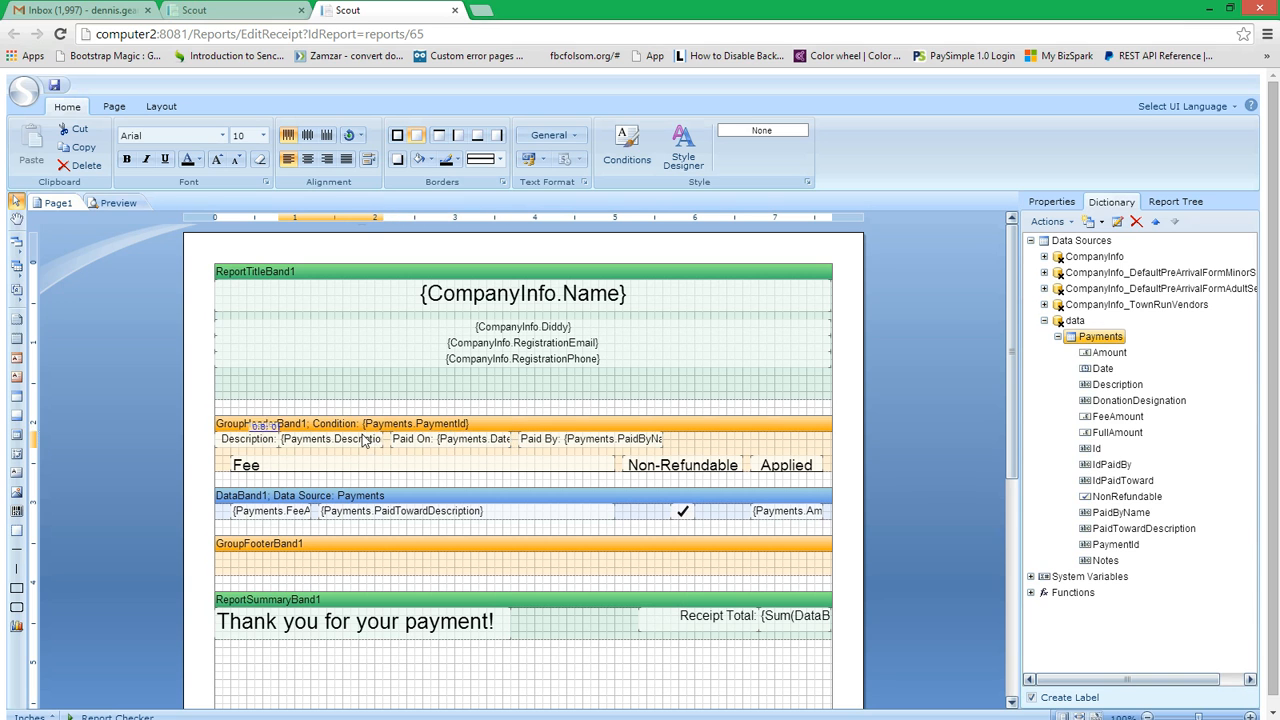
{"action": "left_click", "coordinate": [185, 341]}
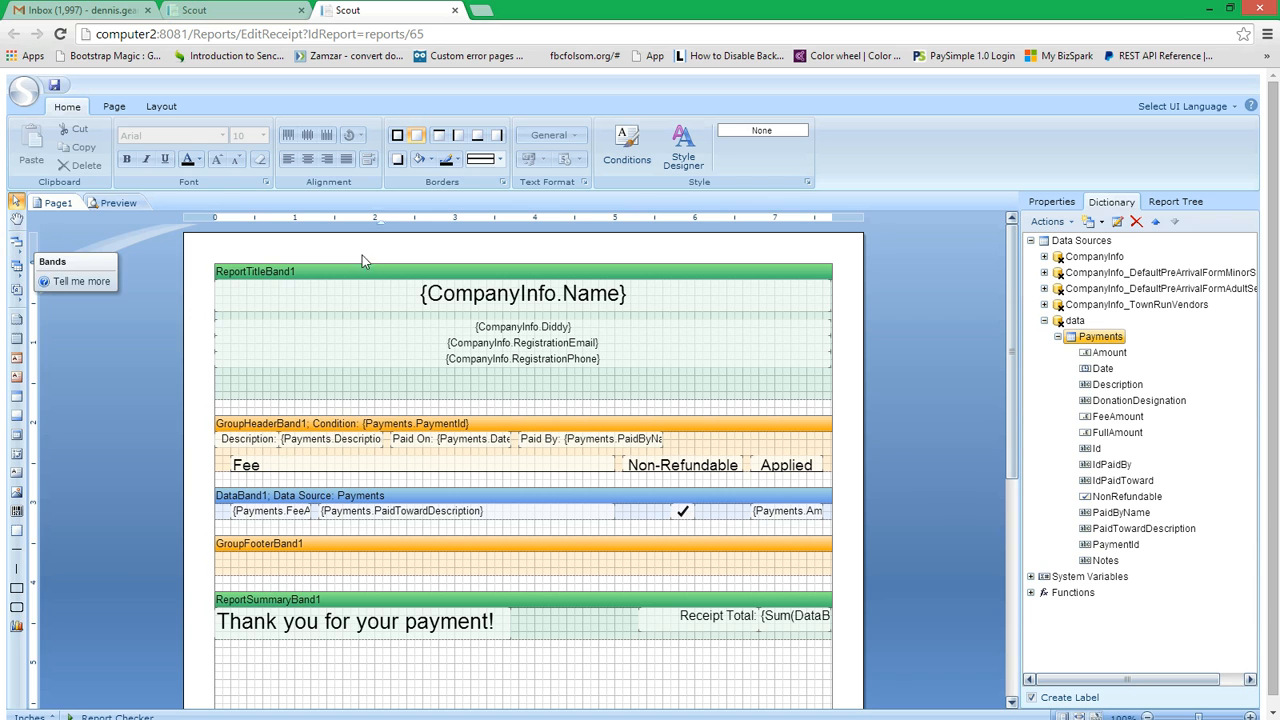
{"action": "left_click", "coordinate": [16, 291]}
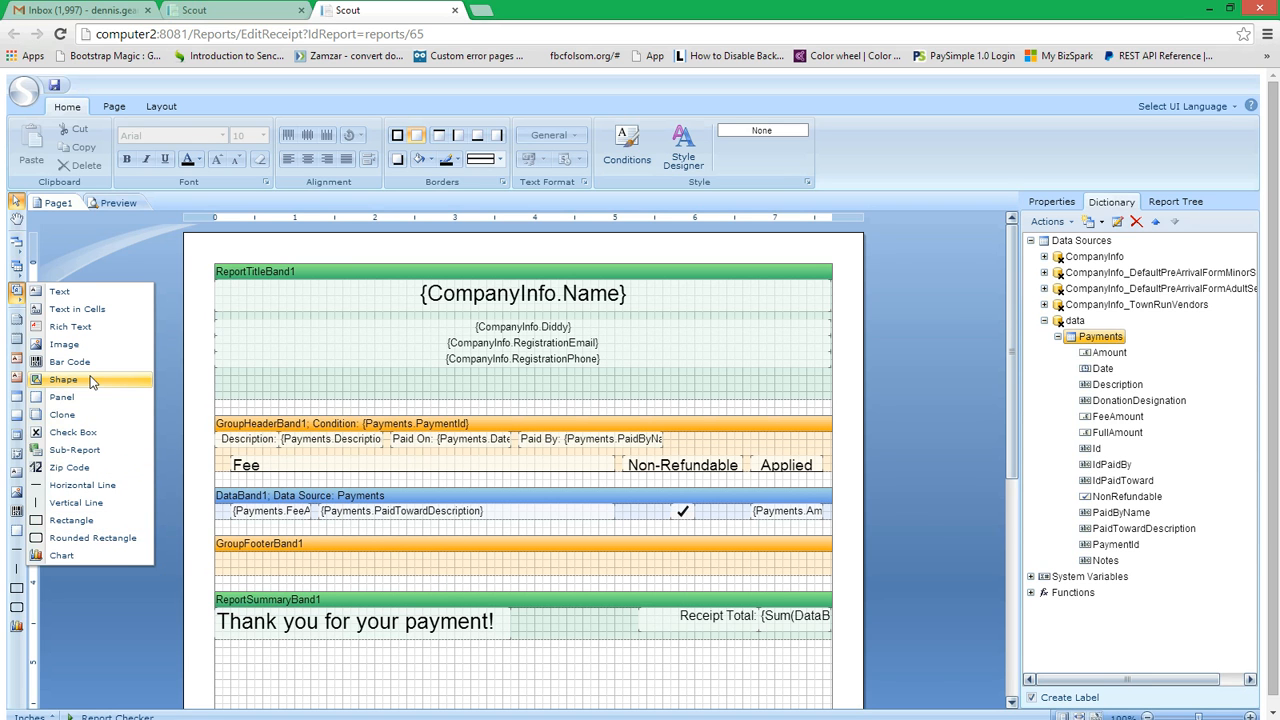
{"action": "left_click", "coordinate": [110, 240]}
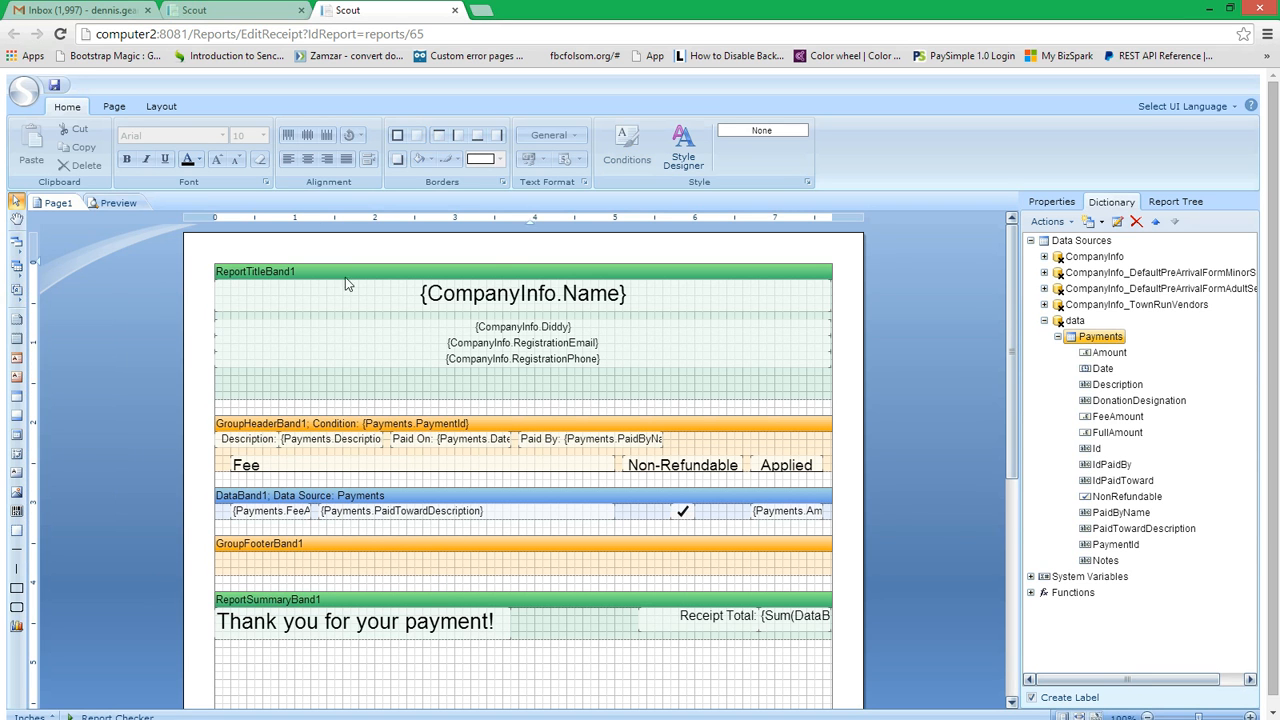
Step: Preview the rendered receipt down to its payment total and return to the page design
{"action": "left_click", "coordinate": [62, 205]}
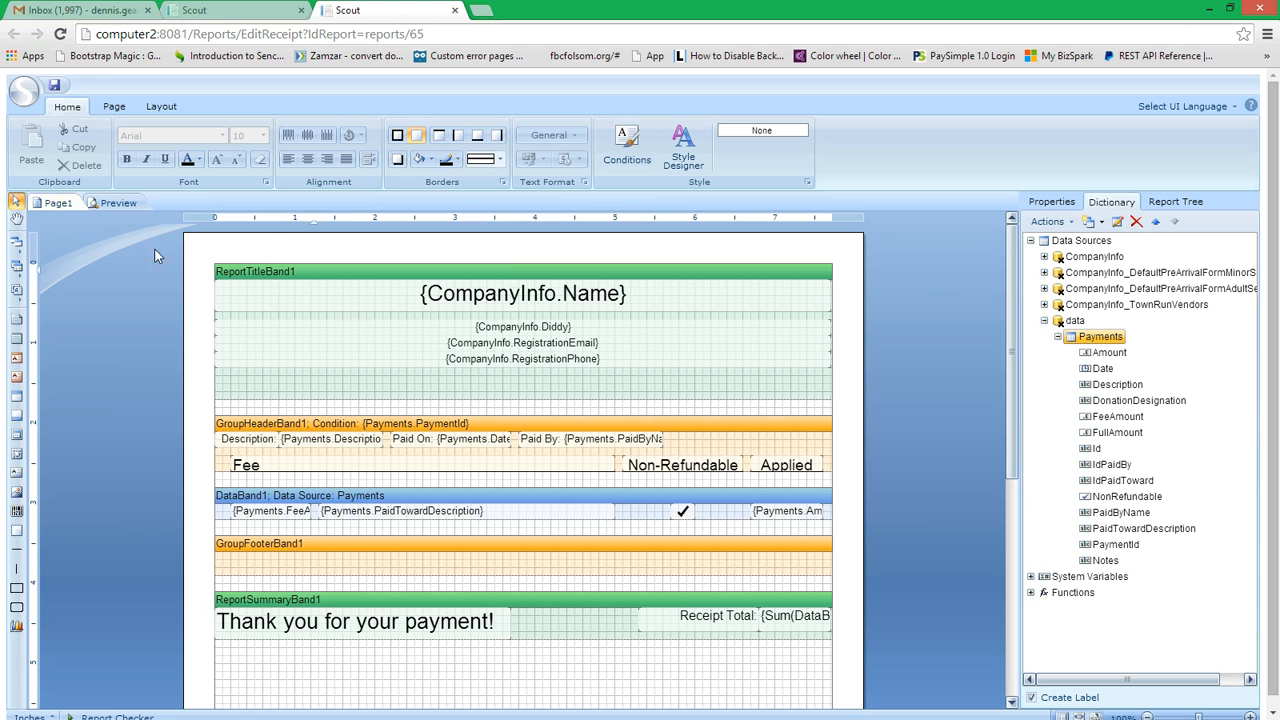
{"action": "left_click", "coordinate": [116, 203]}
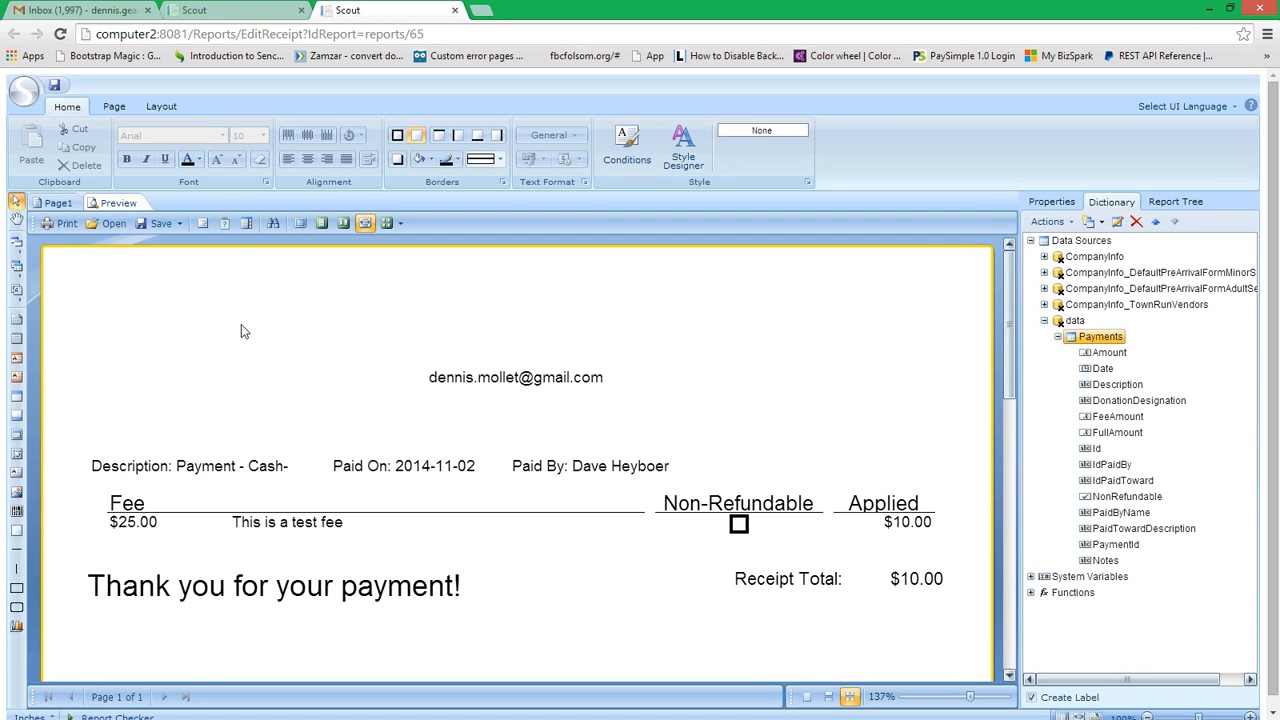
{"action": "scroll", "coordinate": [395, 408], "scroll_direction": "down", "scroll_amount": 2}
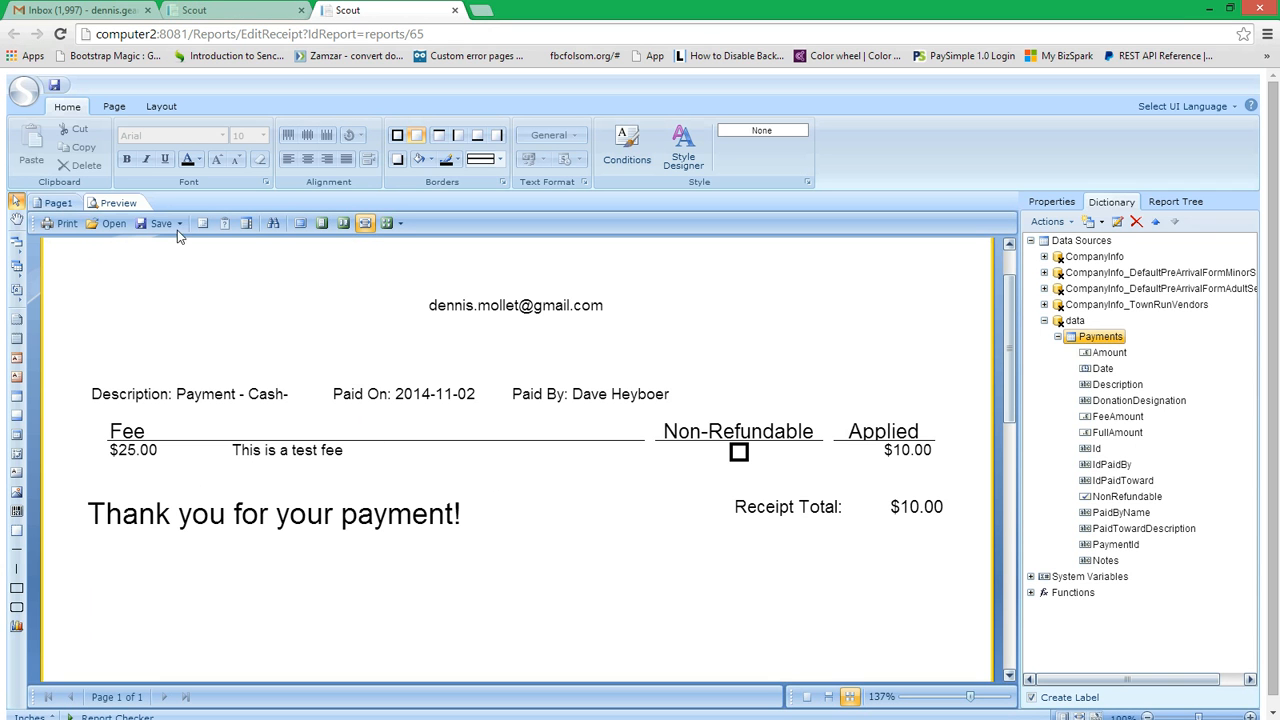
{"action": "left_click", "coordinate": [58, 203]}
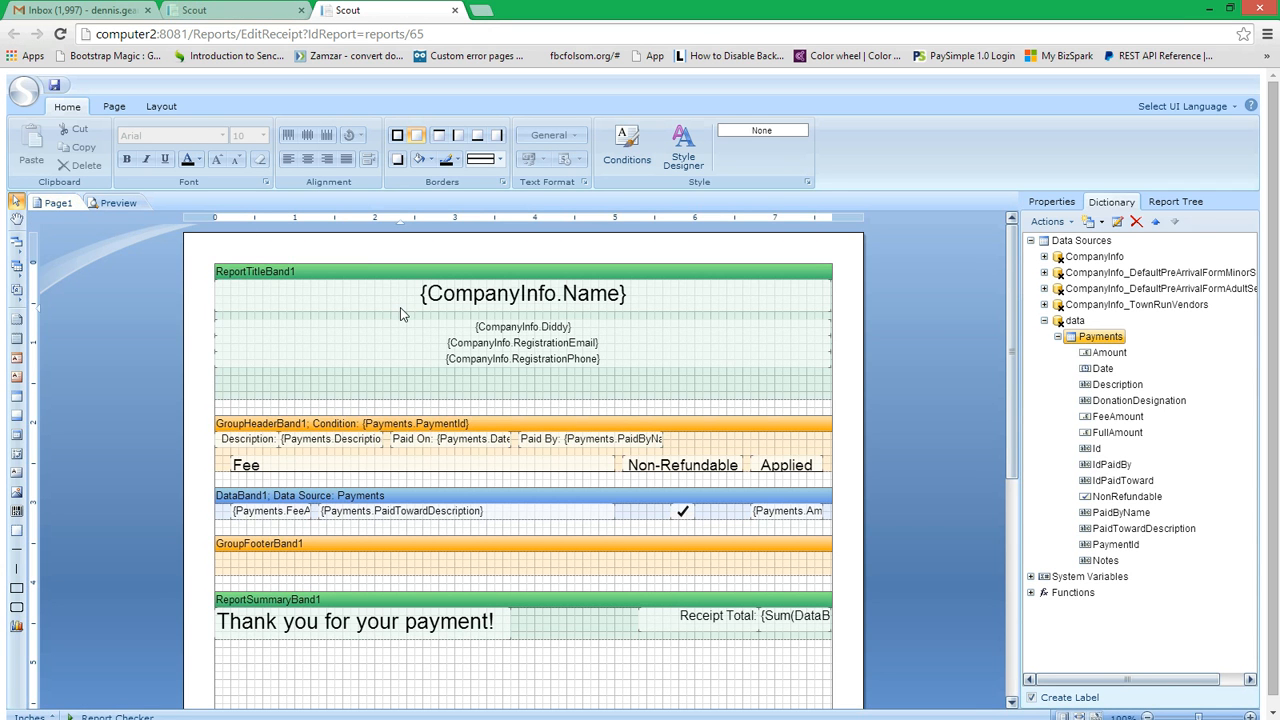
{"action": "left_click", "coordinate": [16, 242]}
{"action": "double_click", "coordinate": [226, 497]}
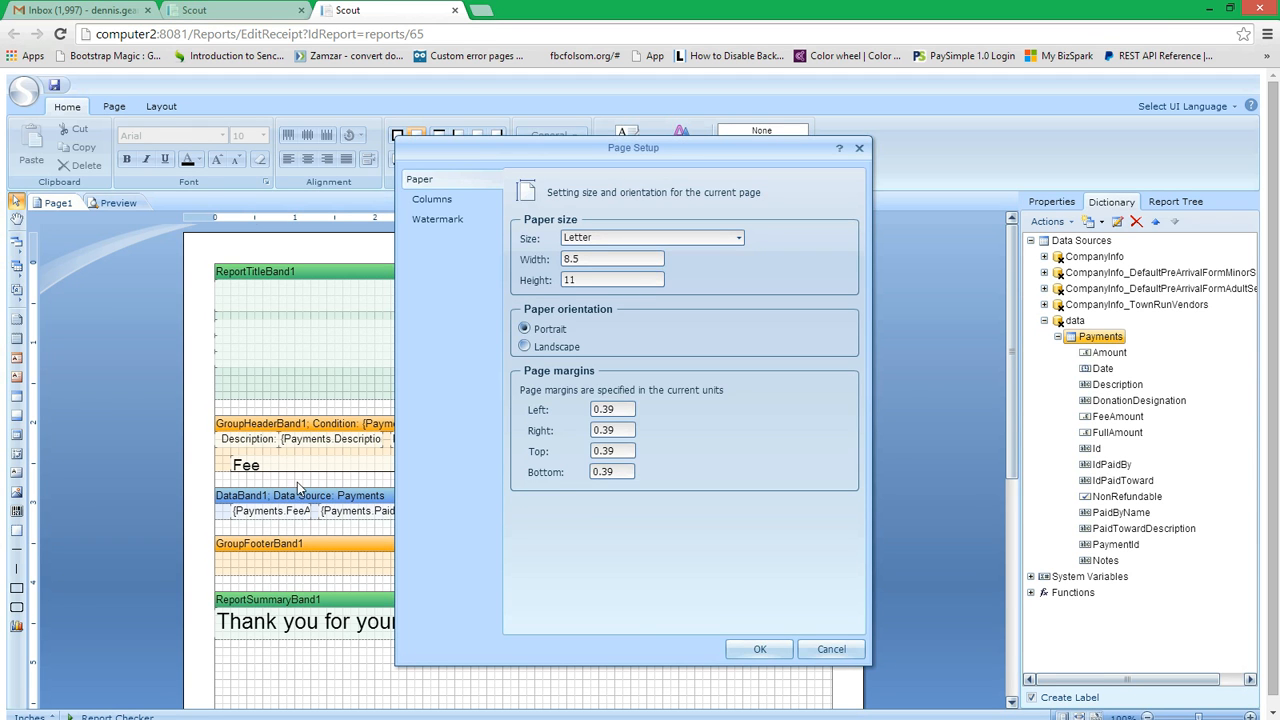
{"action": "left_click", "coordinate": [828, 646]}
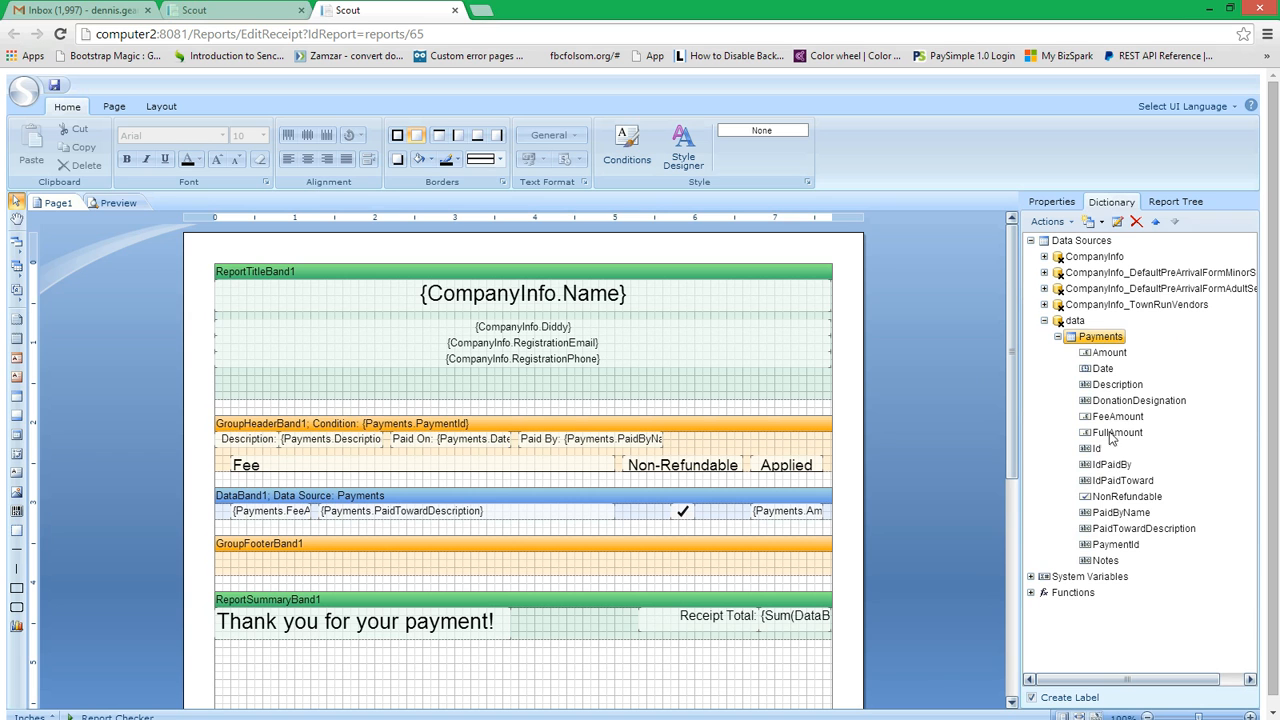
Step: Examine the data columns bound to the fee amount, paid-toward description and applied amount texts in the Payments data band
{"action": "left_click", "coordinate": [264, 516]}
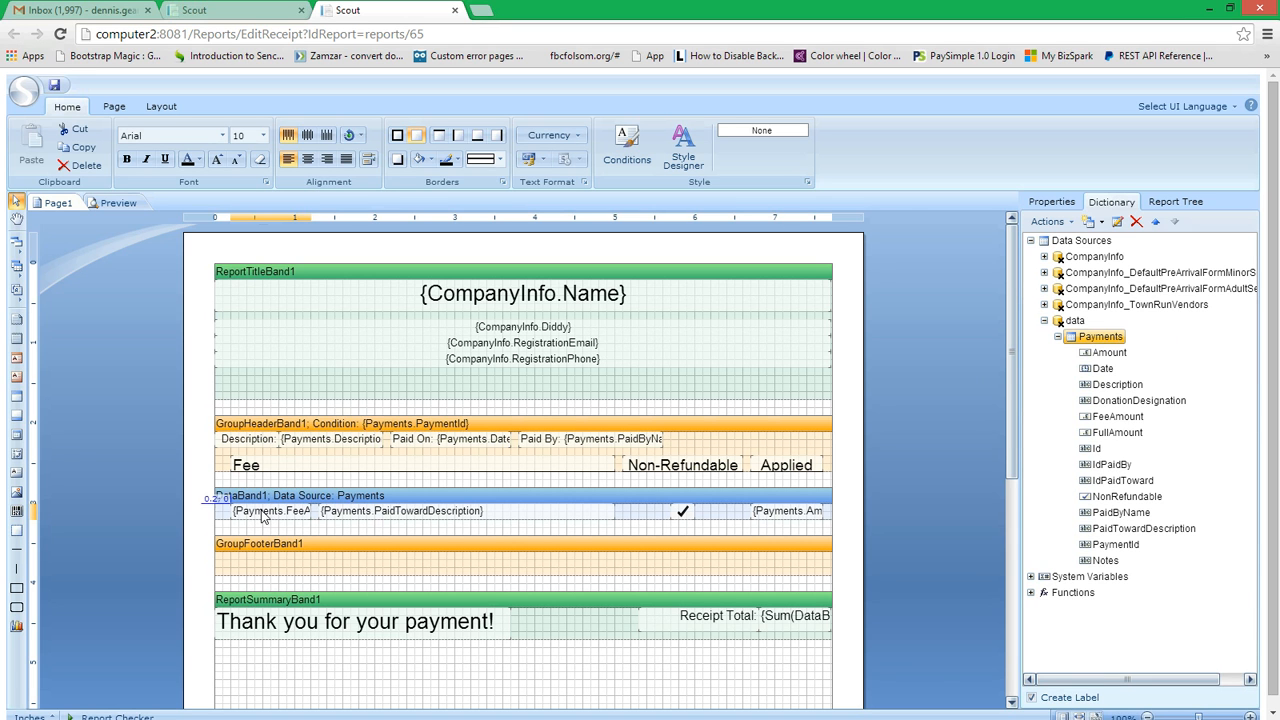
{"action": "double_click", "coordinate": [264, 516]}
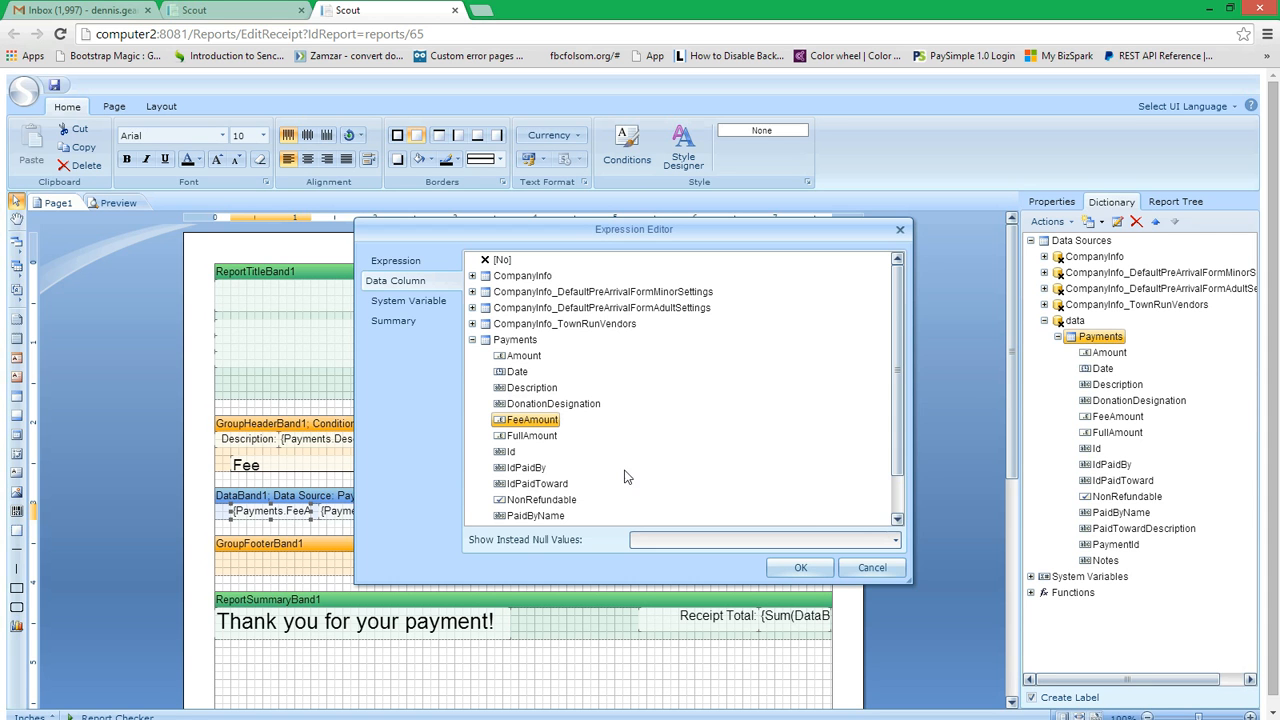
{"action": "left_click", "coordinate": [871, 567]}
{"action": "left_click", "coordinate": [420, 516]}
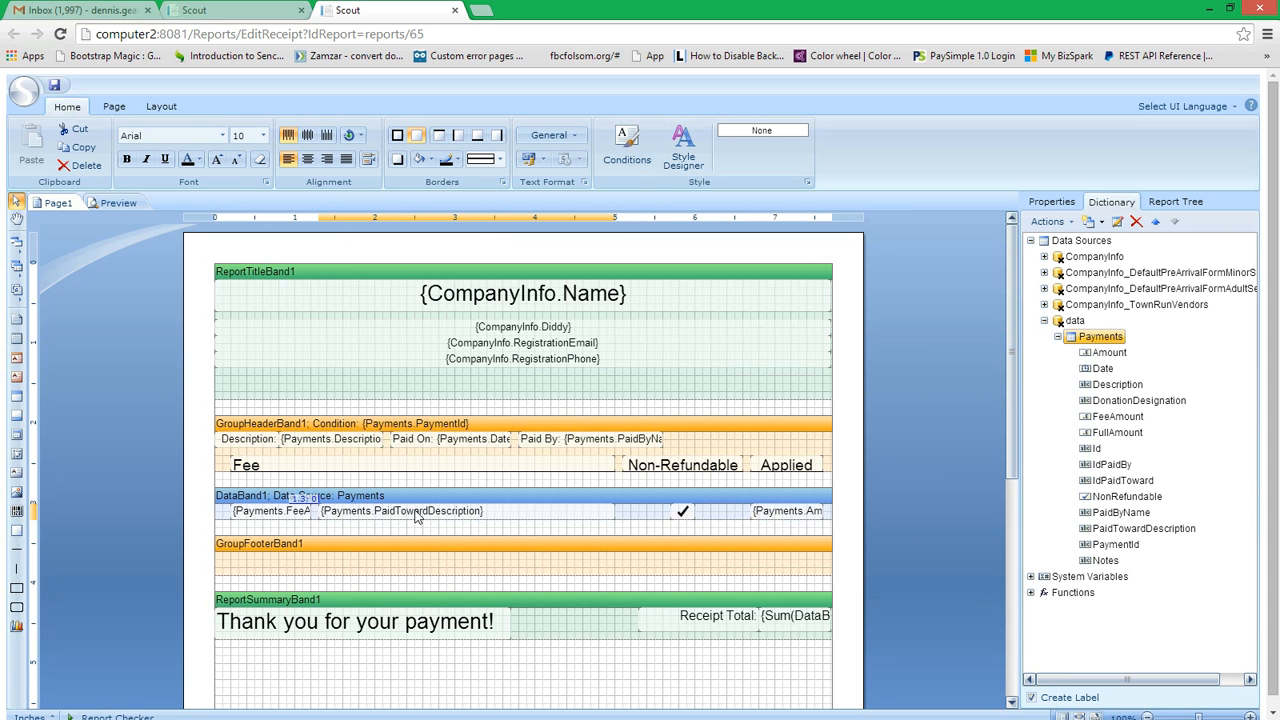
{"action": "double_click", "coordinate": [420, 516]}
{"action": "scroll", "coordinate": [650, 444], "scroll_direction": "down", "scroll_amount": 2}
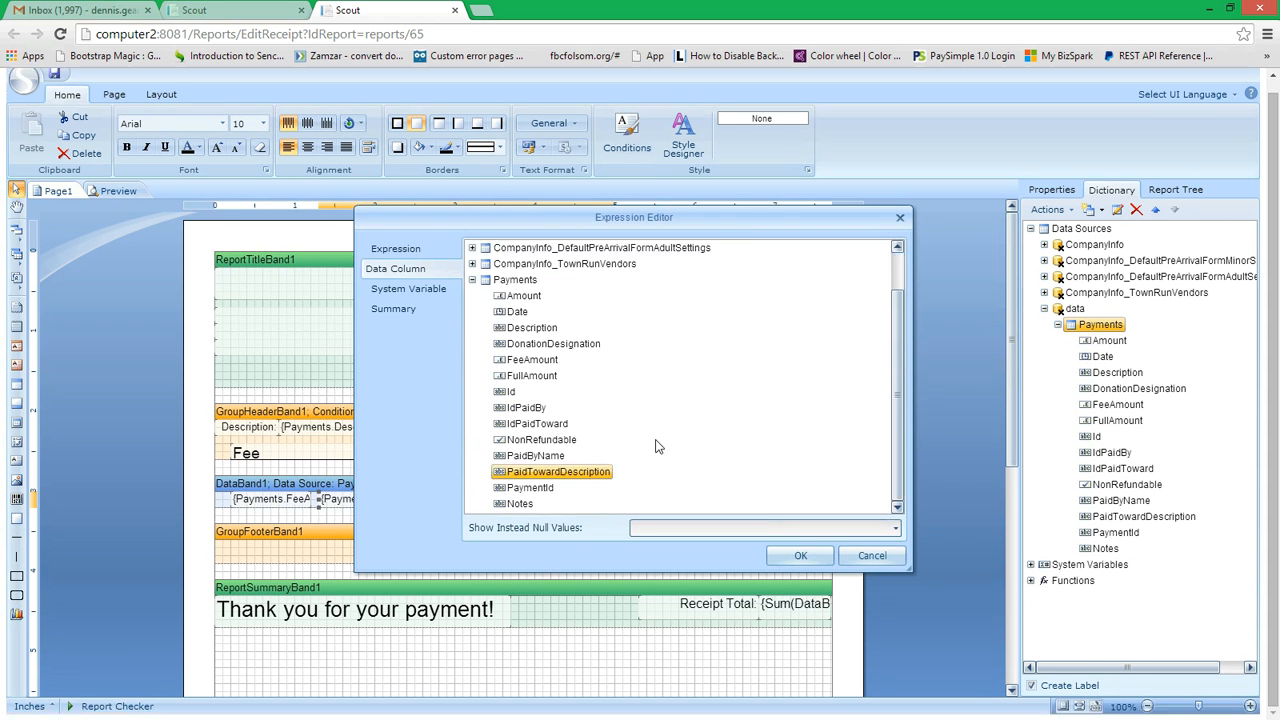
{"action": "left_click", "coordinate": [870, 557]}
{"action": "left_click", "coordinate": [785, 500]}
{"action": "double_click", "coordinate": [785, 500]}
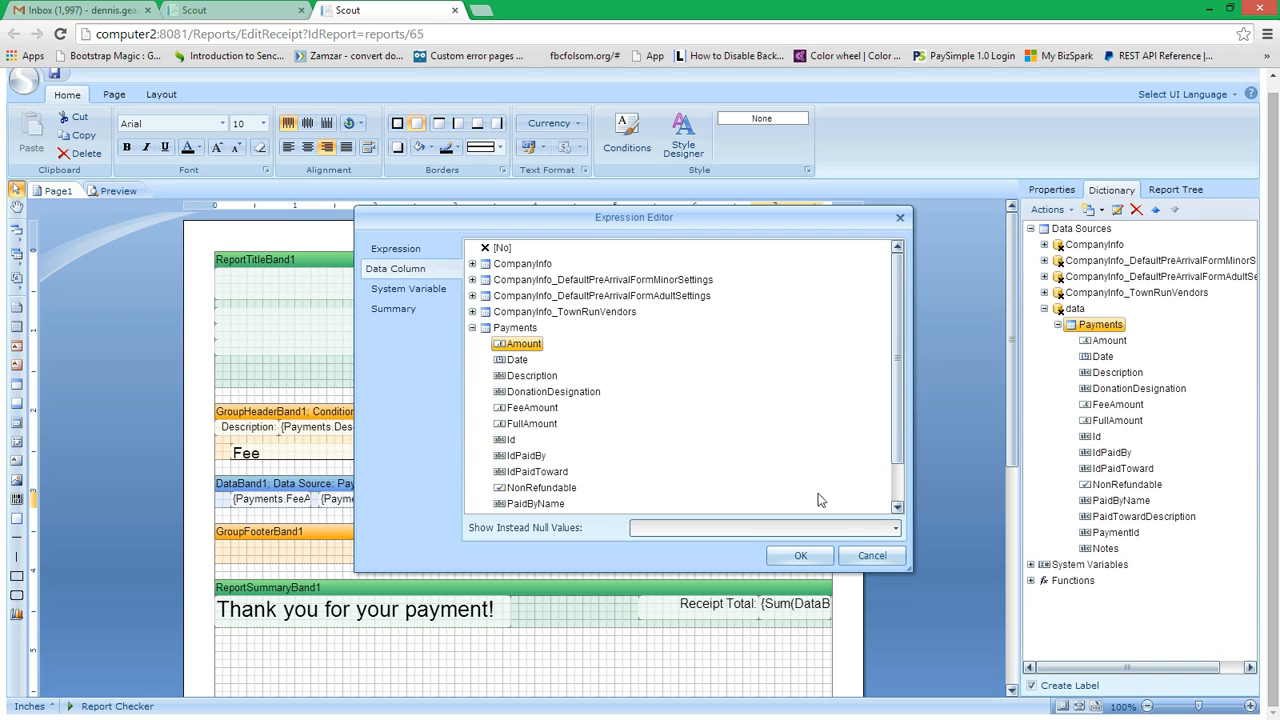
{"action": "left_click", "coordinate": [872, 556]}
Step: Examine the properties of the Non-Refundable check box and of the Payments data band, and return to the data dictionary
{"action": "left_click", "coordinate": [684, 504]}
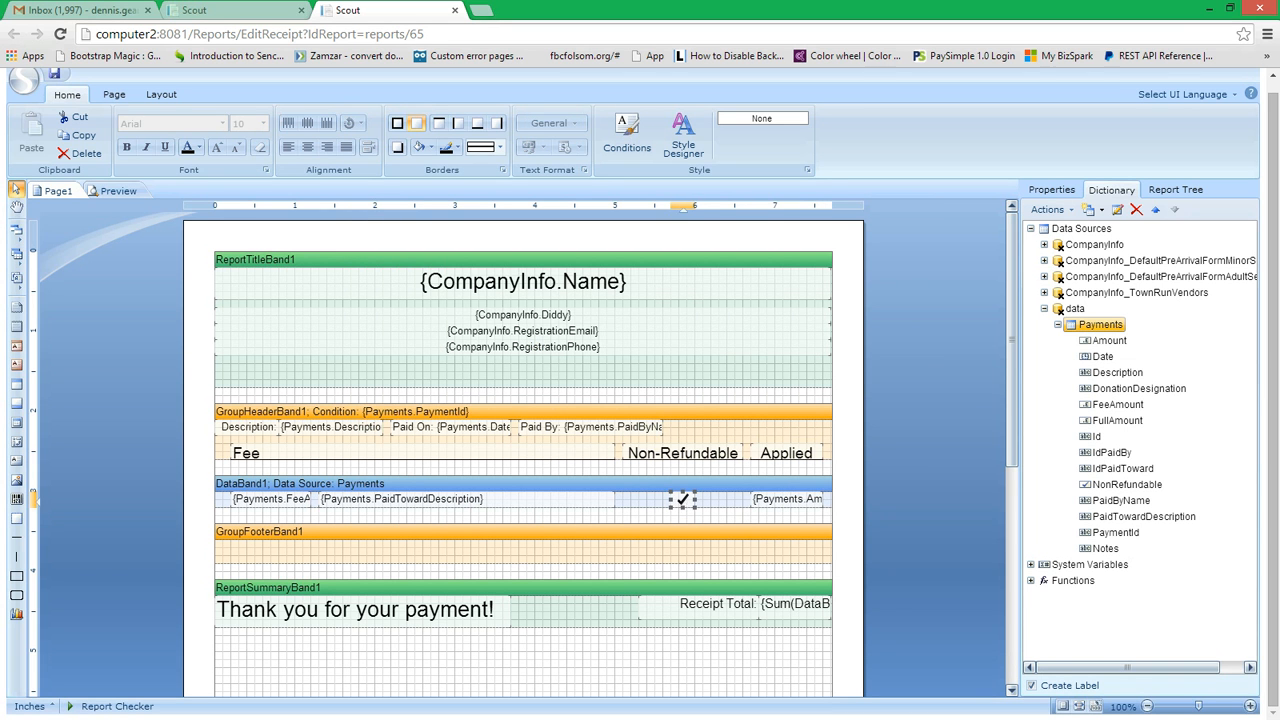
{"action": "left_click", "coordinate": [1054, 190]}
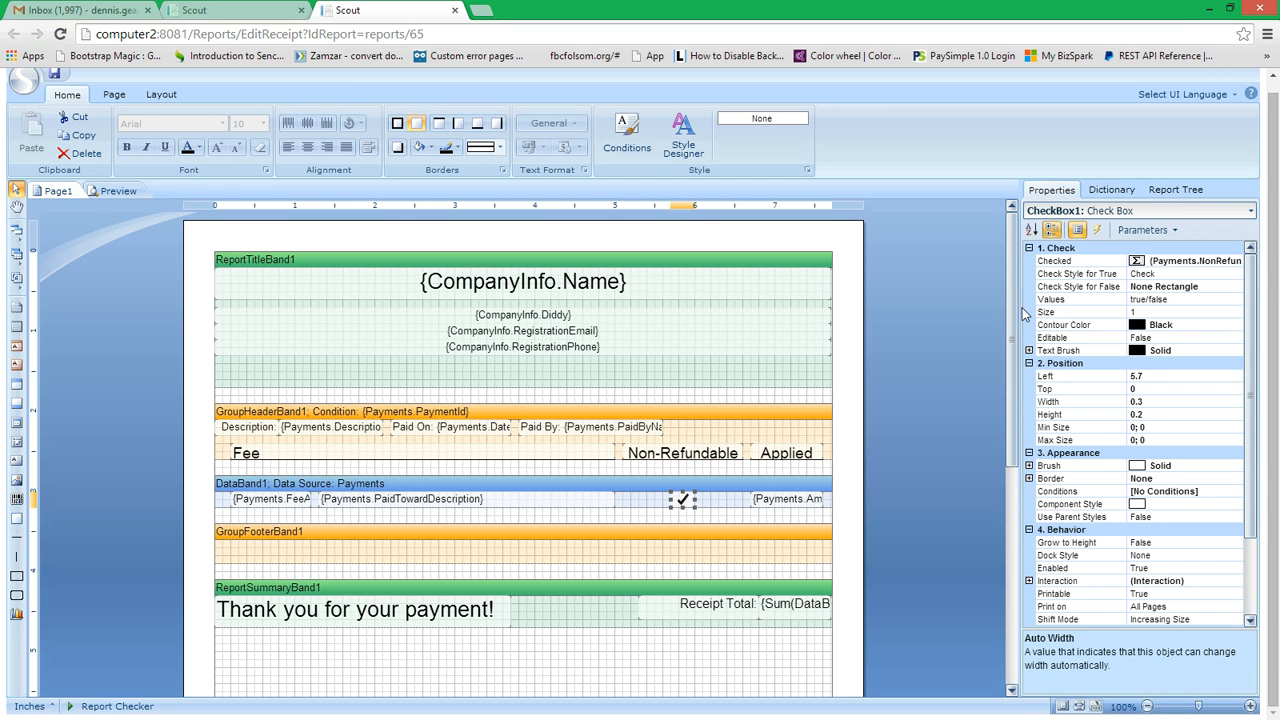
{"action": "left_click_drag", "start_coordinate": [1019, 306], "coordinate": [914, 306]}
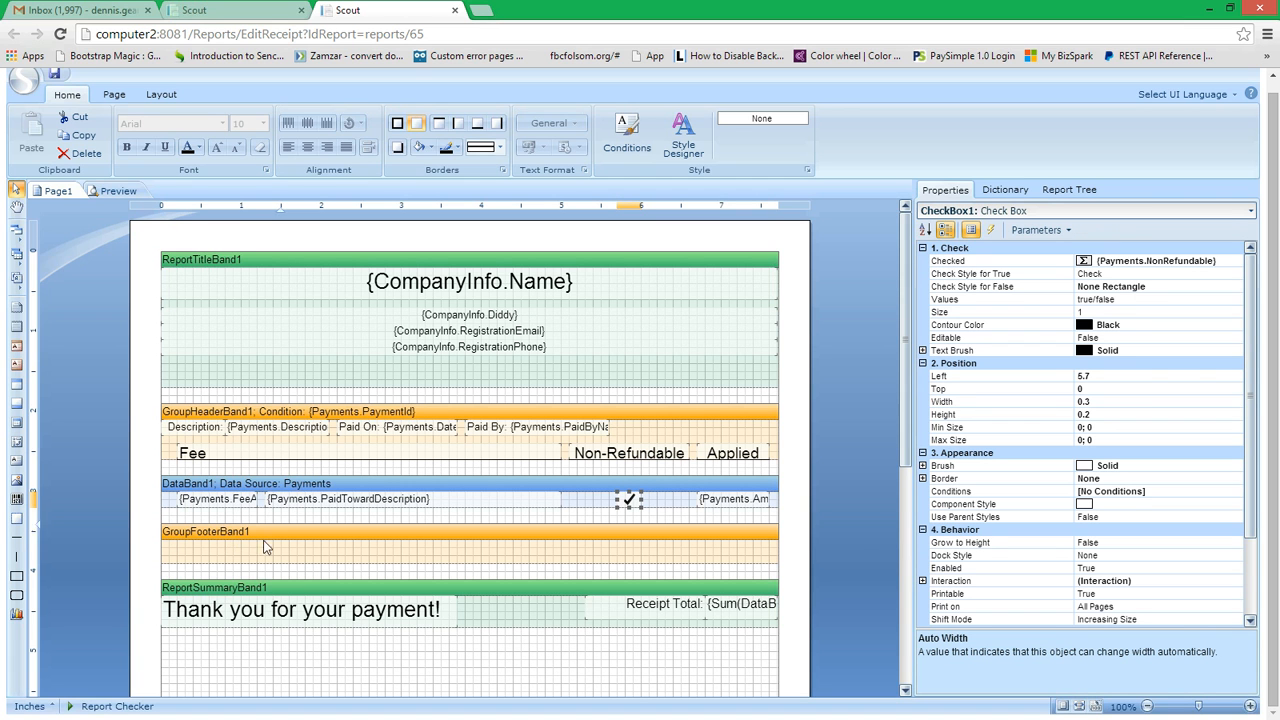
{"action": "left_click", "coordinate": [284, 486]}
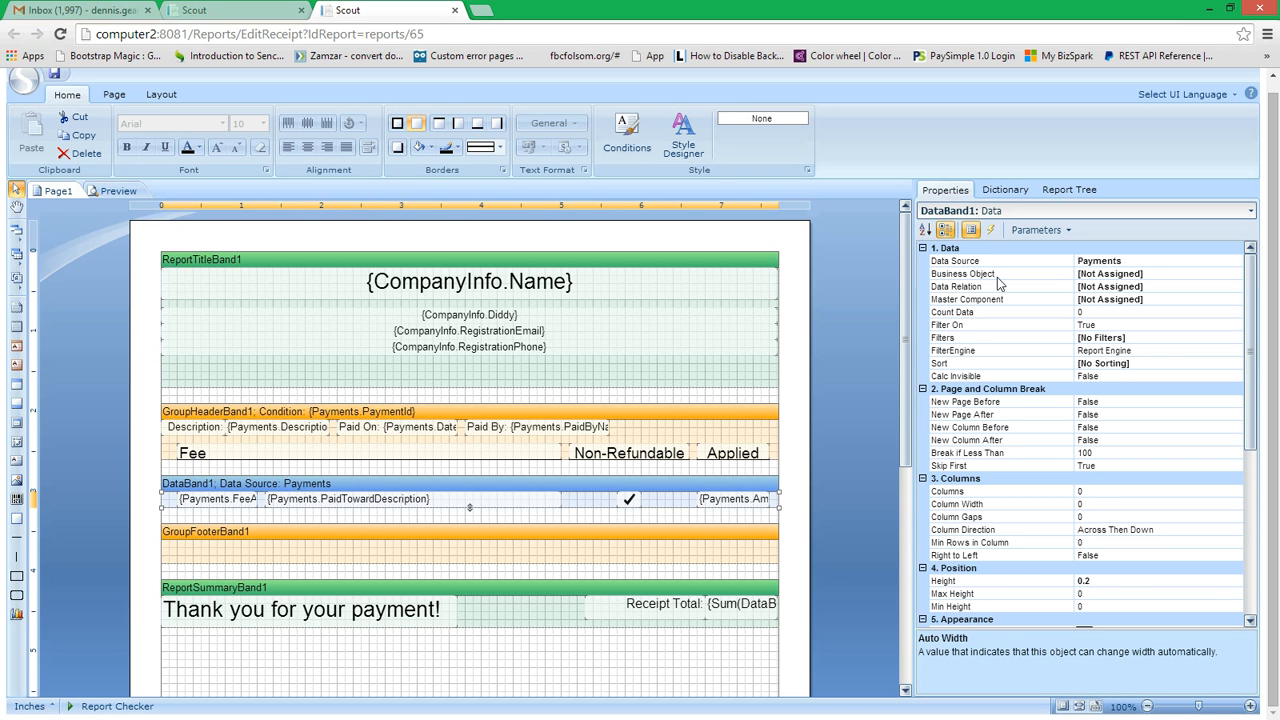
{"action": "left_click", "coordinate": [1005, 190]}
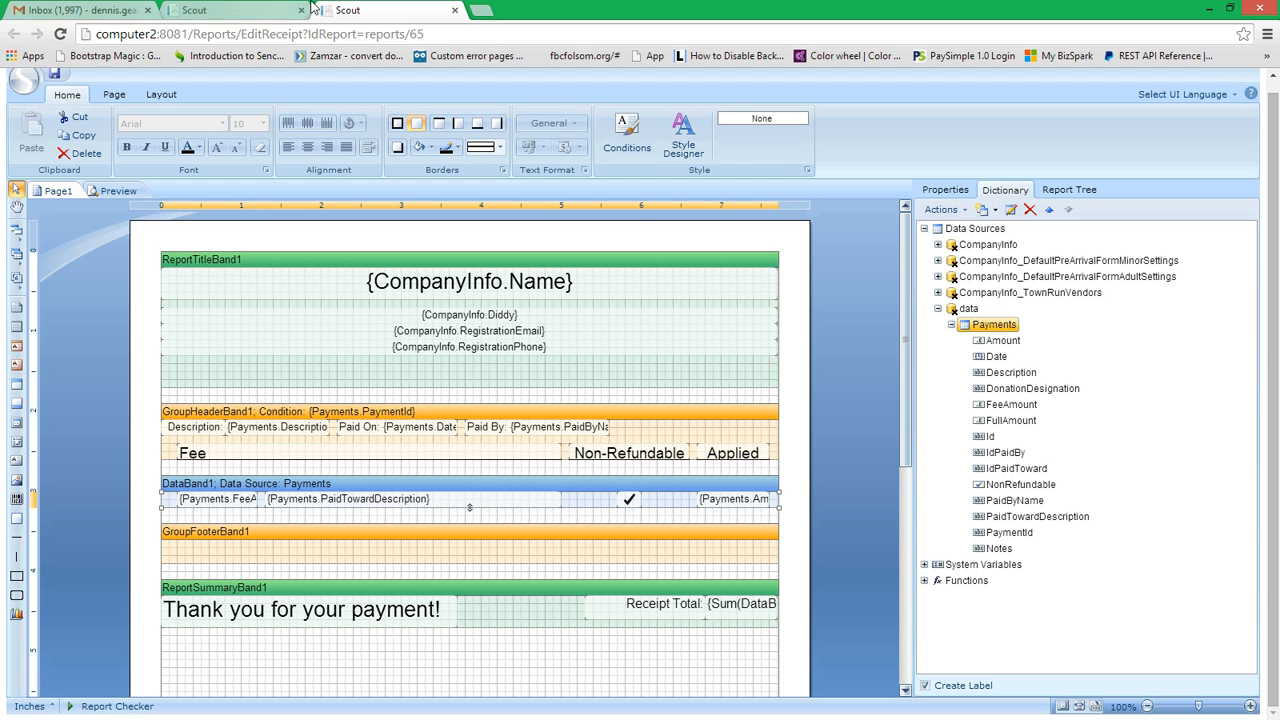
Step: Preview the receipt again and view the expression behind the paid-toward description text in the data band
{"action": "left_click", "coordinate": [118, 191]}
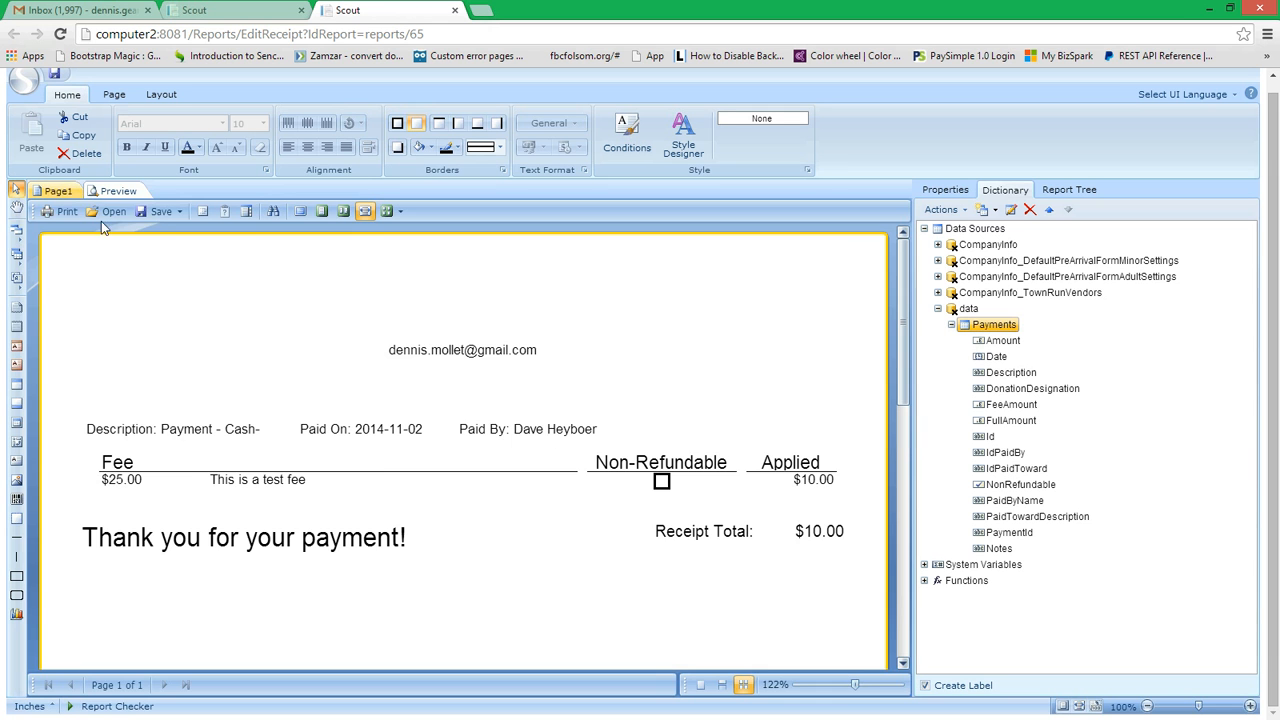
{"action": "left_click", "coordinate": [64, 193]}
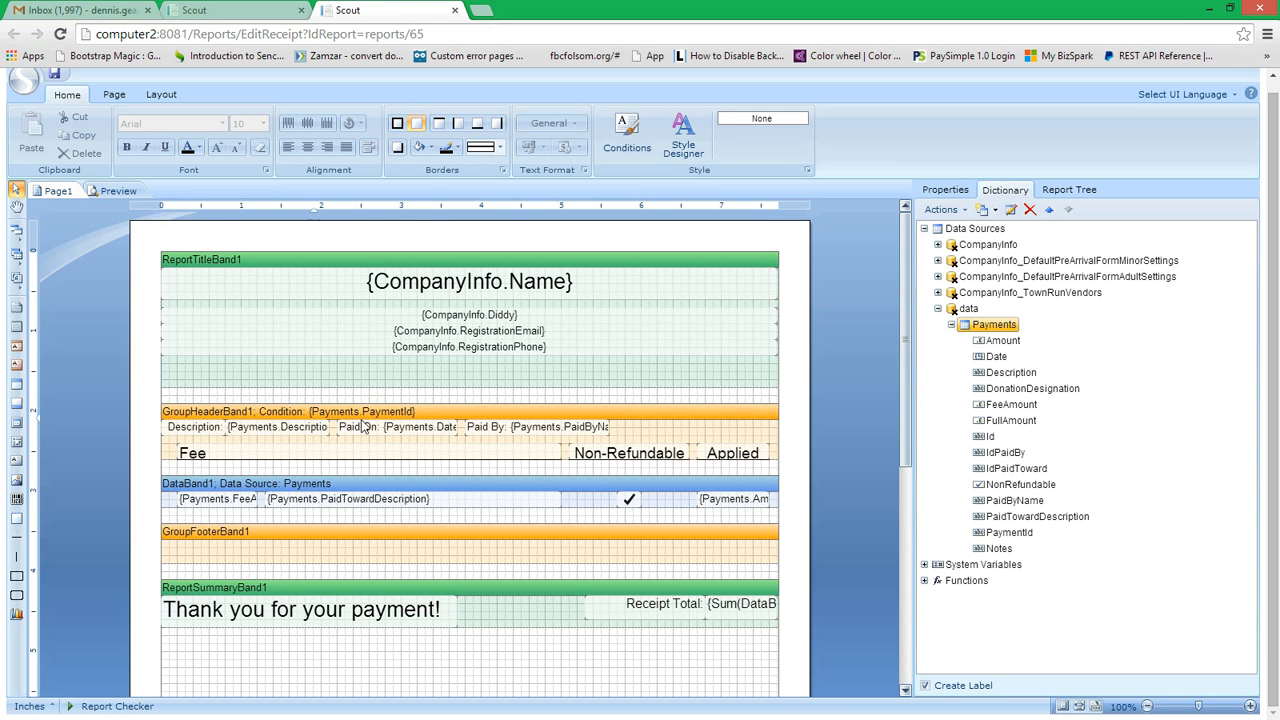
{"action": "left_click", "coordinate": [407, 508]}
{"action": "double_click", "coordinate": [407, 508]}
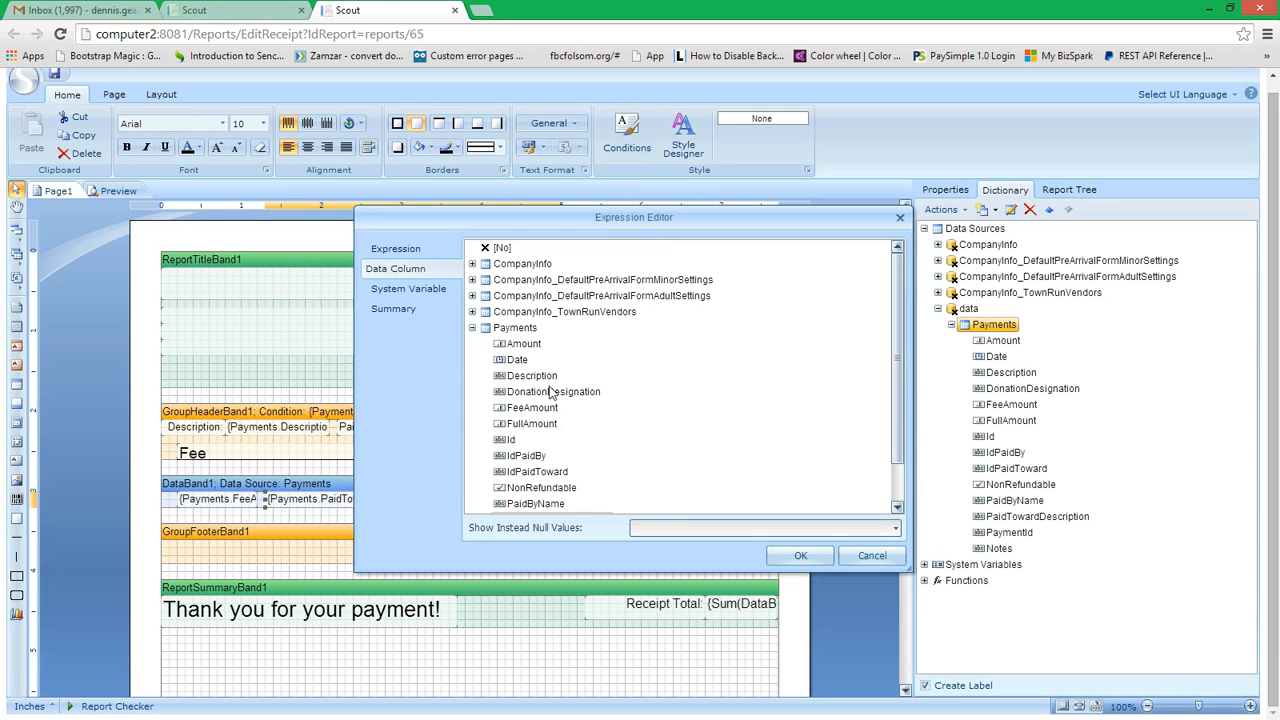
{"action": "left_click", "coordinate": [424, 251]}
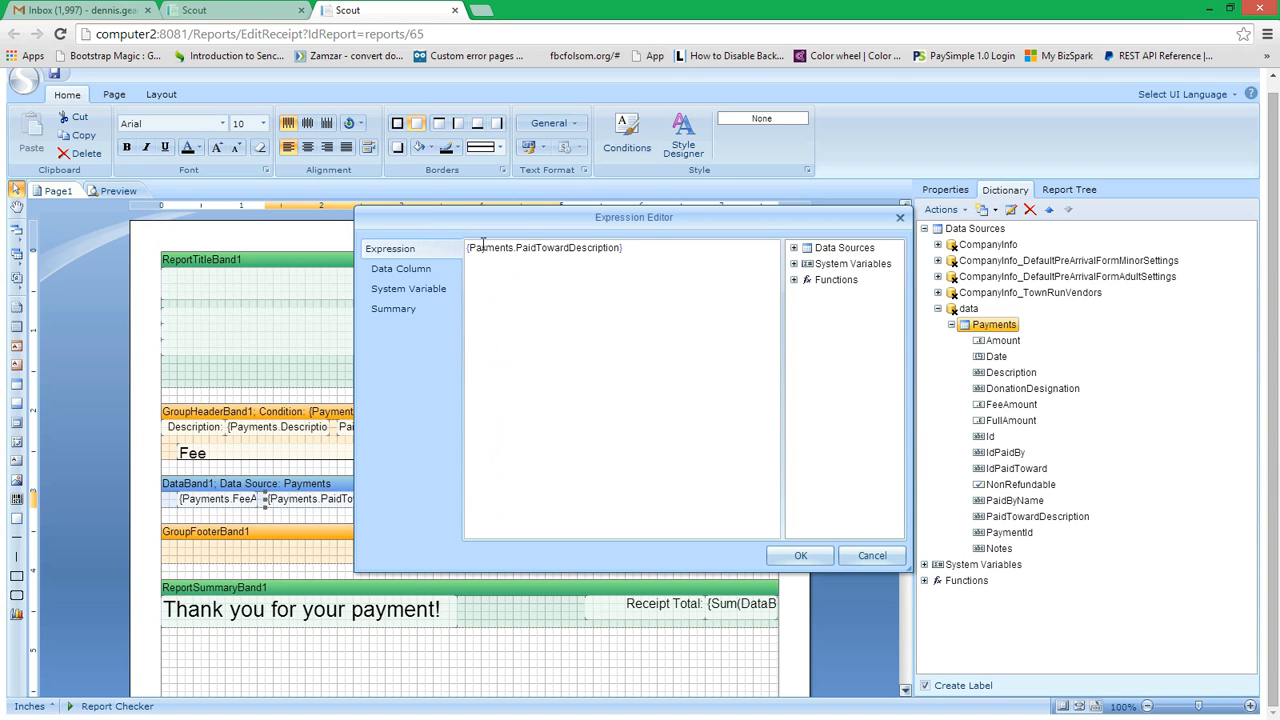
{"action": "left_click", "coordinate": [871, 556]}
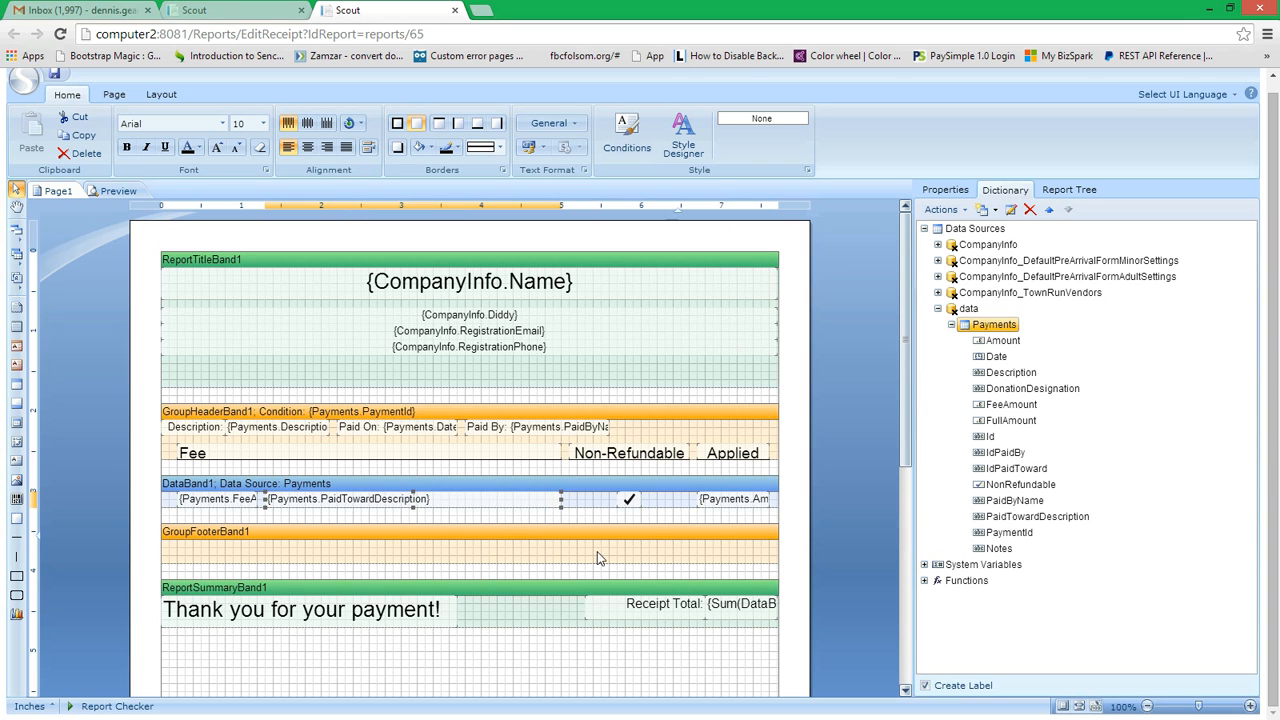
Step: Try placing a text component about 2.1 inches wide in the group footer band, and delete it
{"action": "left_click", "coordinate": [16, 279]}
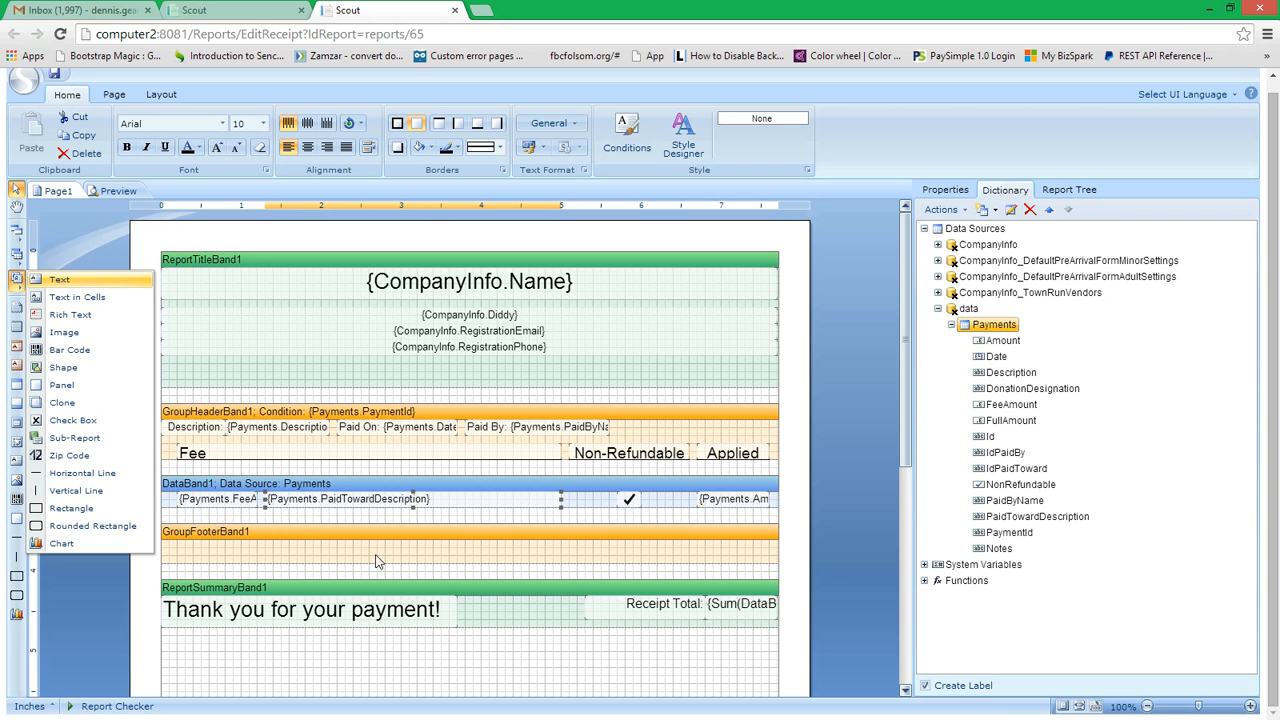
{"action": "left_click", "coordinate": [60, 280]}
{"action": "left_click_drag", "start_coordinate": [377, 547], "coordinate": [545, 561]}
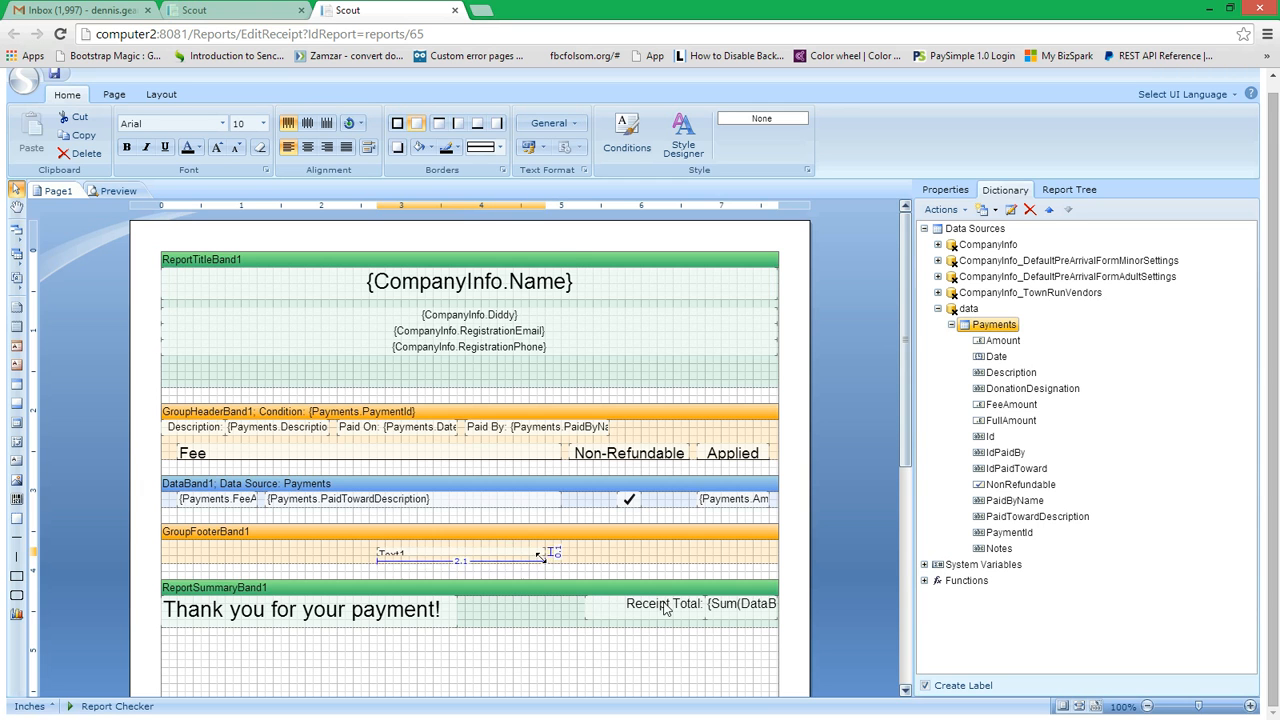
{"action": "left_click", "coordinate": [519, 259]}
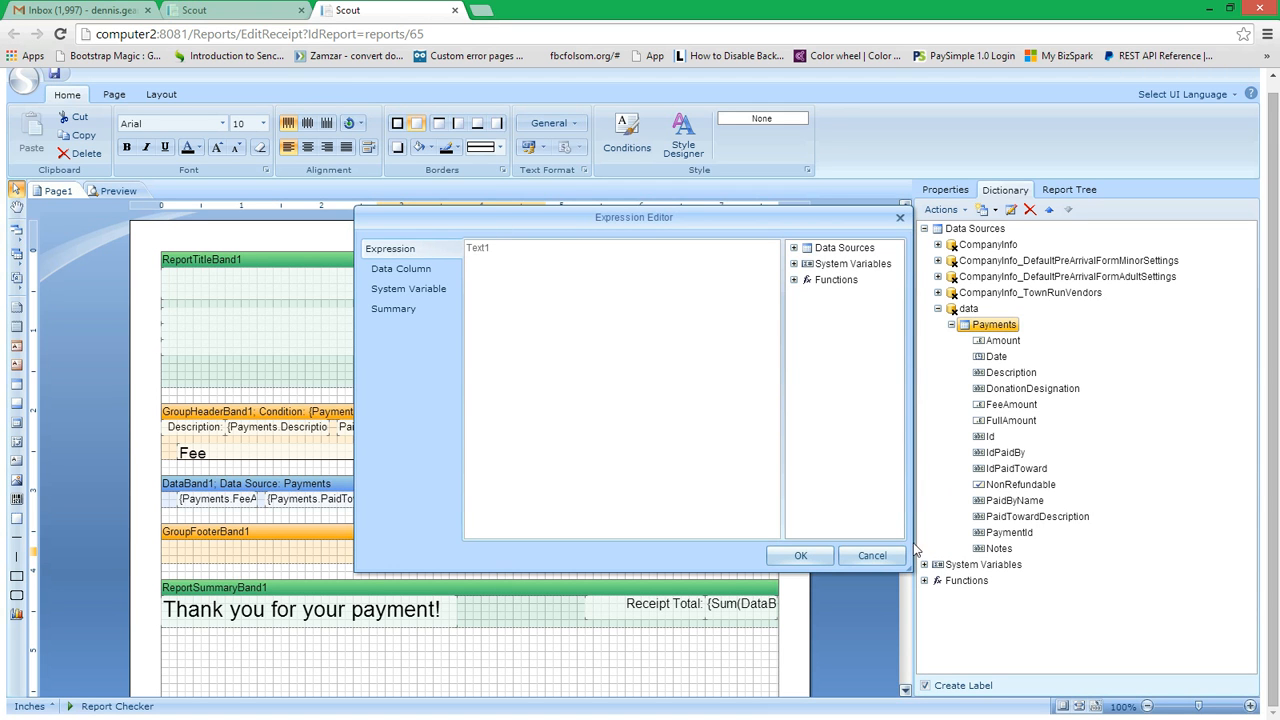
{"action": "left_click", "coordinate": [852, 558]}
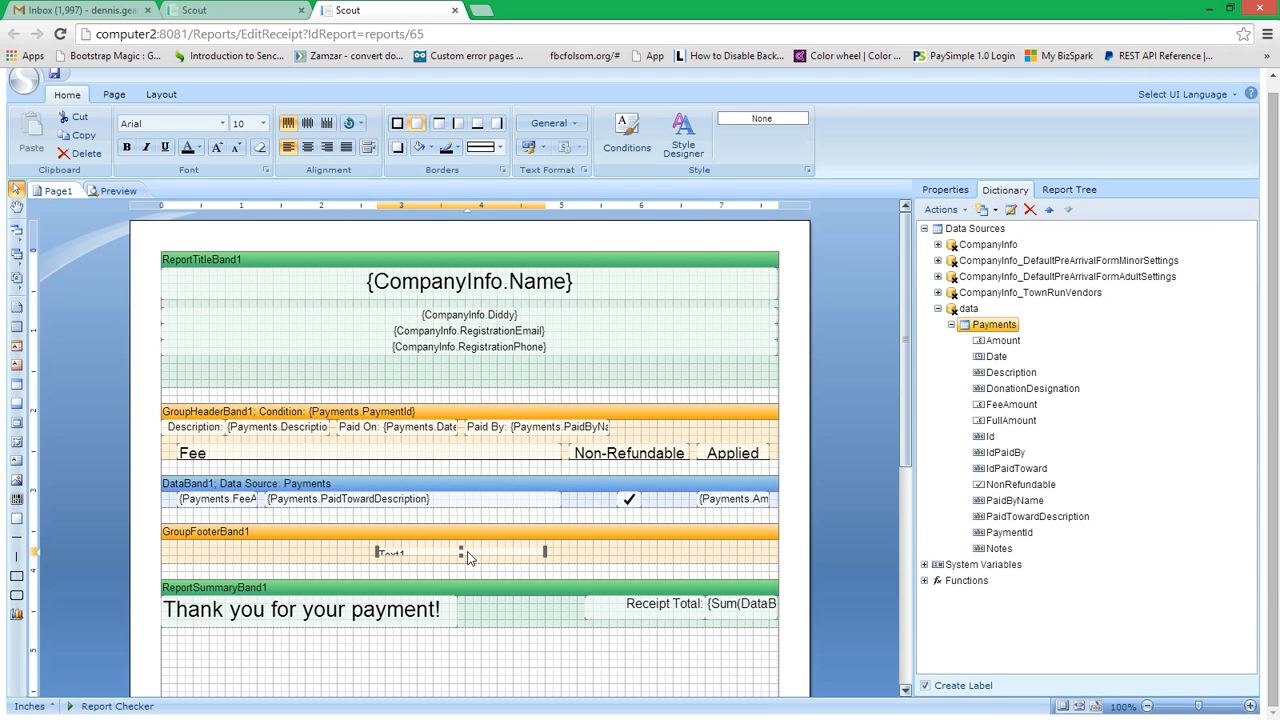
{"action": "key", "text": "Delete"}
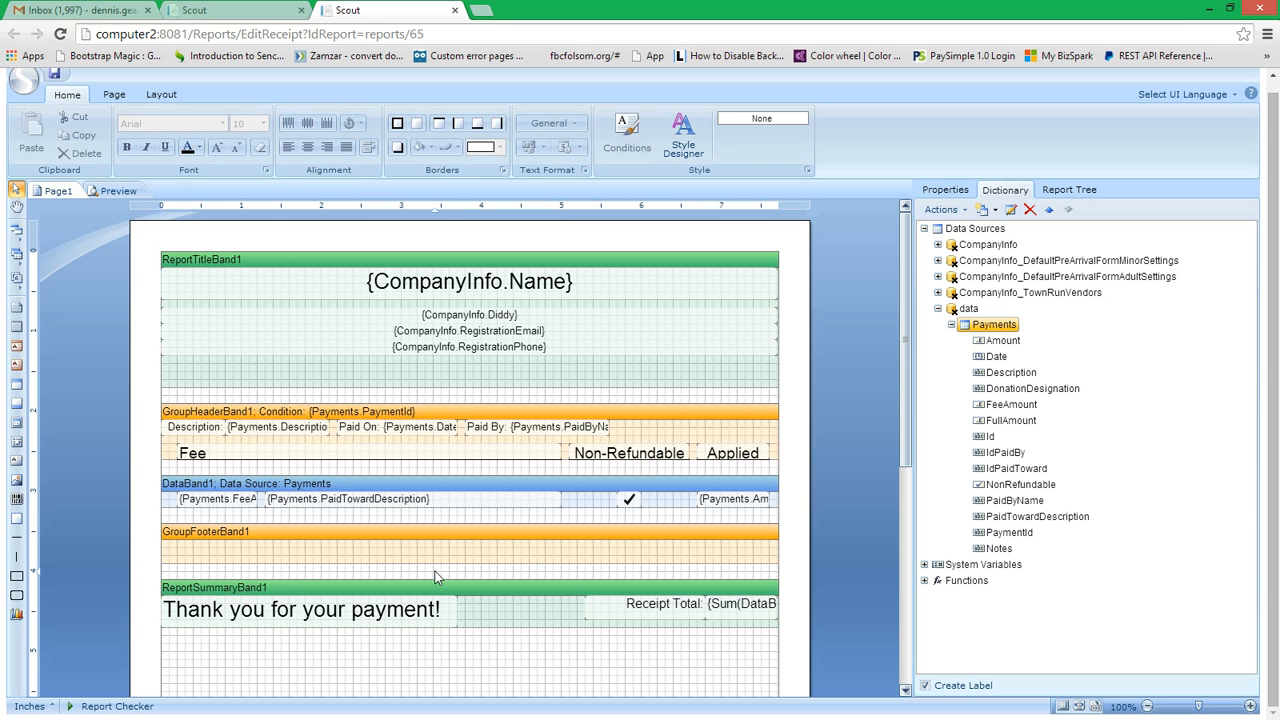
Step: Try placing an image component below the company details in the report title band, browse for a picture file, and delete the component
{"action": "left_click", "coordinate": [16, 481]}
{"action": "left_click_drag", "start_coordinate": [329, 356], "coordinate": [473, 394]}
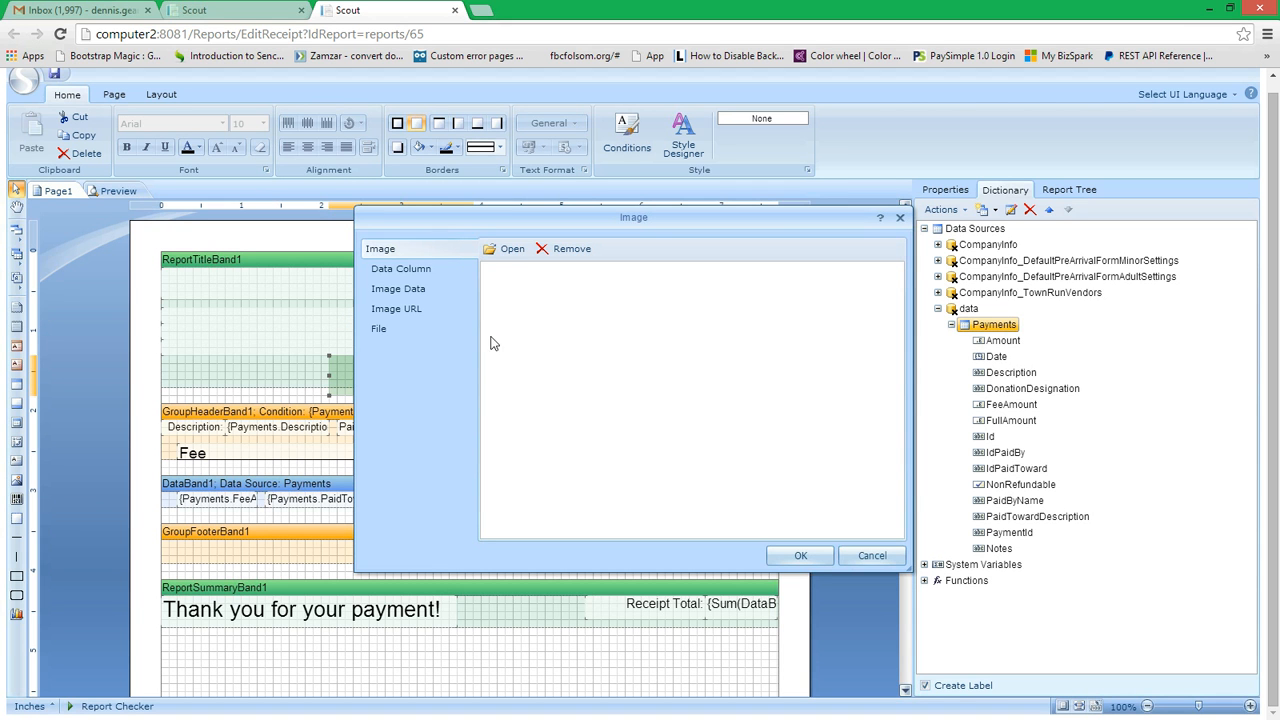
{"action": "left_click", "coordinate": [505, 248]}
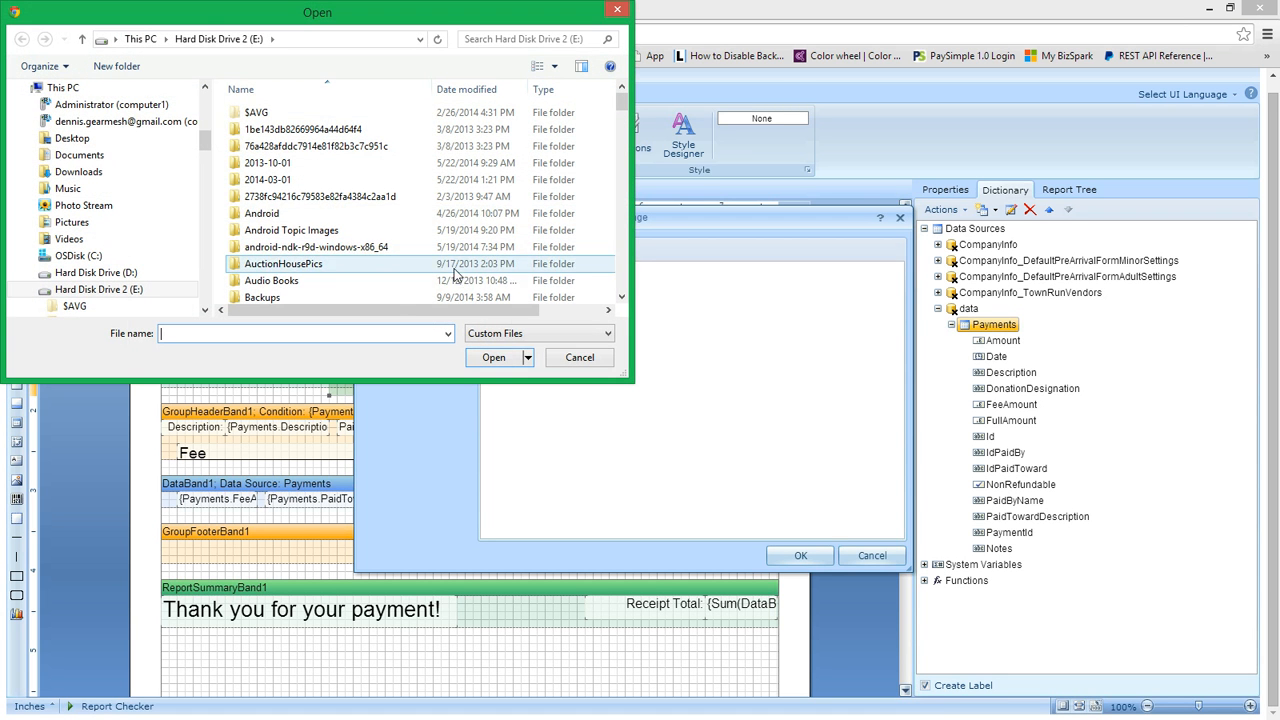
{"action": "left_click", "coordinate": [589, 362]}
{"action": "left_click", "coordinate": [890, 556]}
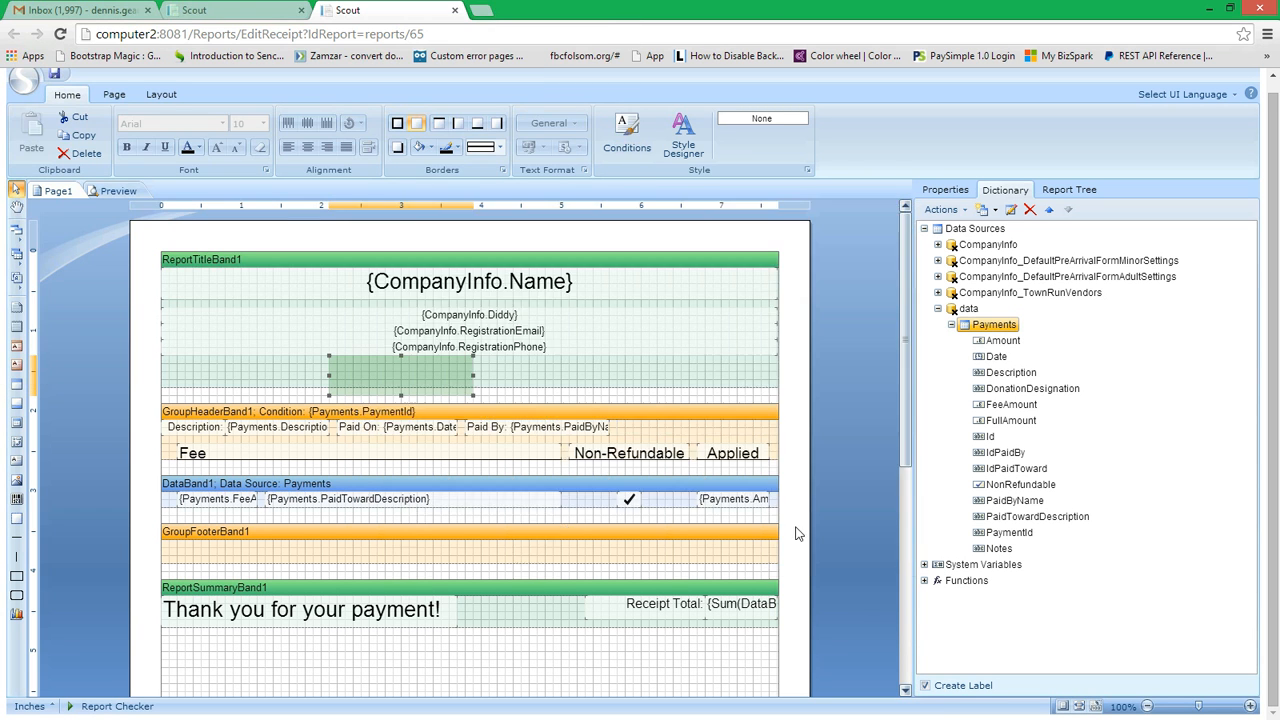
{"action": "key", "text": "Delete"}
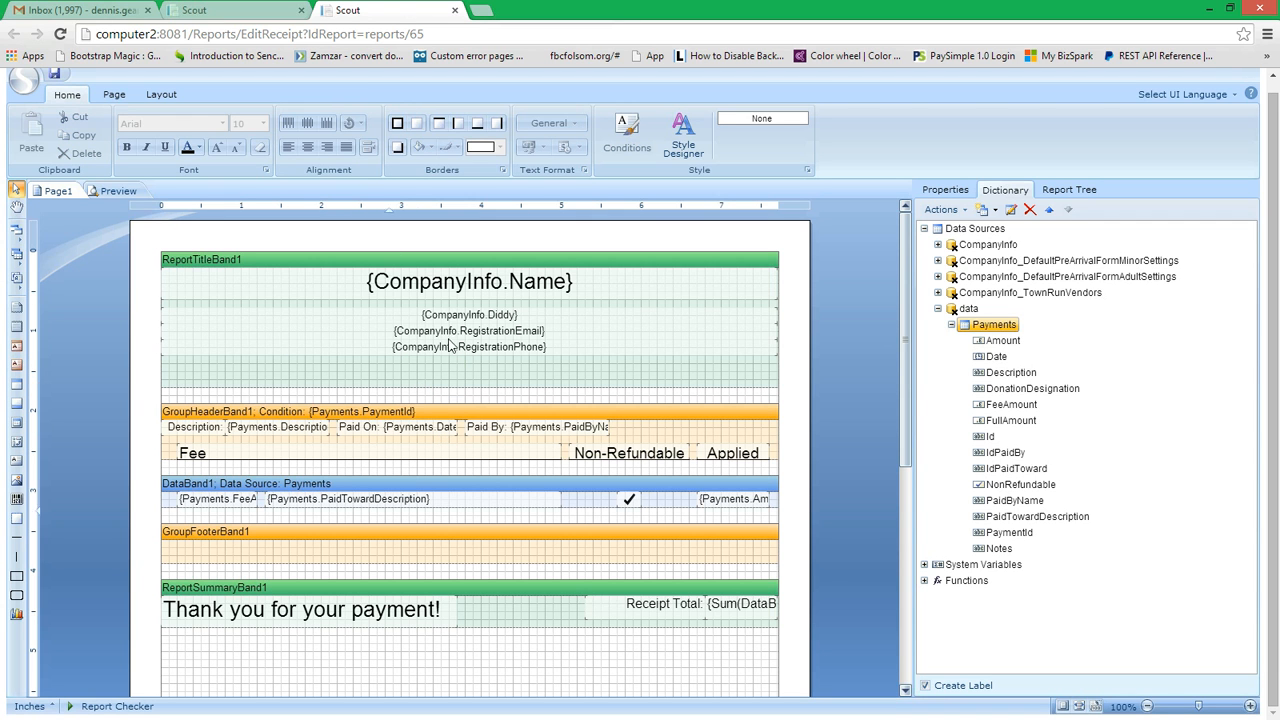
Step: Save the report
{"action": "left_click", "coordinate": [56, 76]}
Step: Dismiss the save confirmation and close the report designer to return to the management portal
{"action": "left_click", "coordinate": [628, 416]}
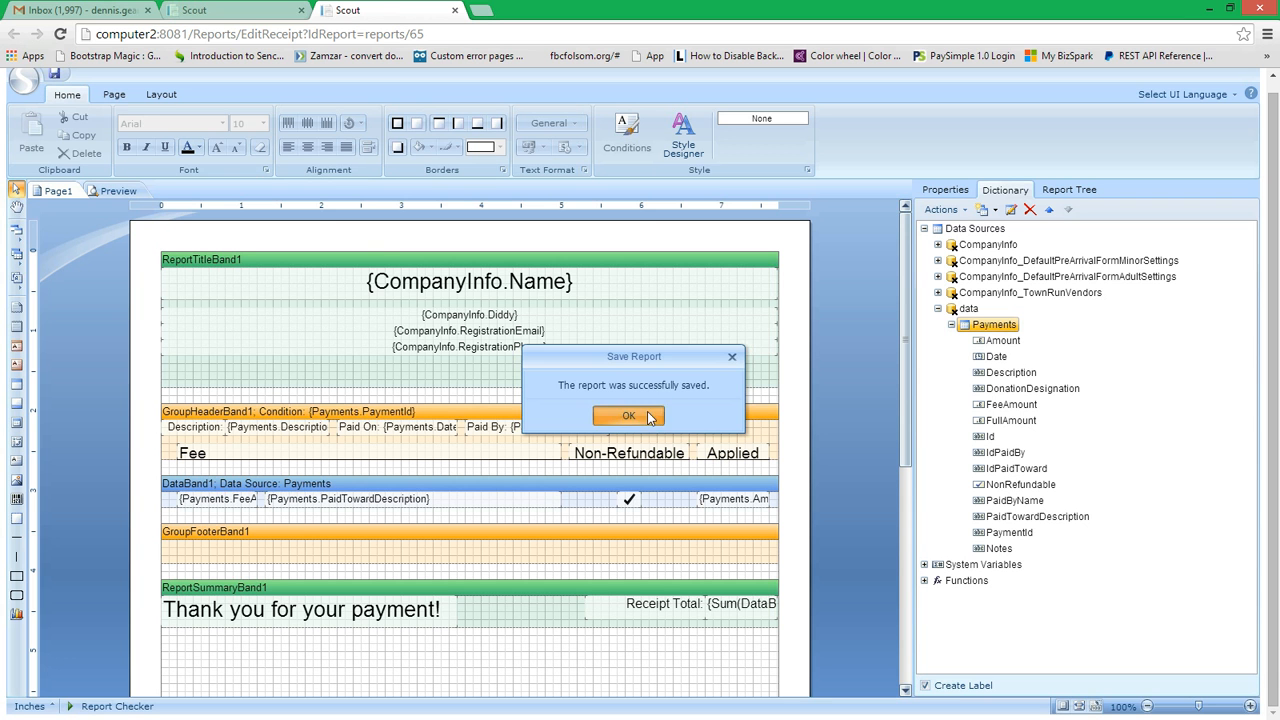
{"action": "left_click", "coordinate": [240, 10]}
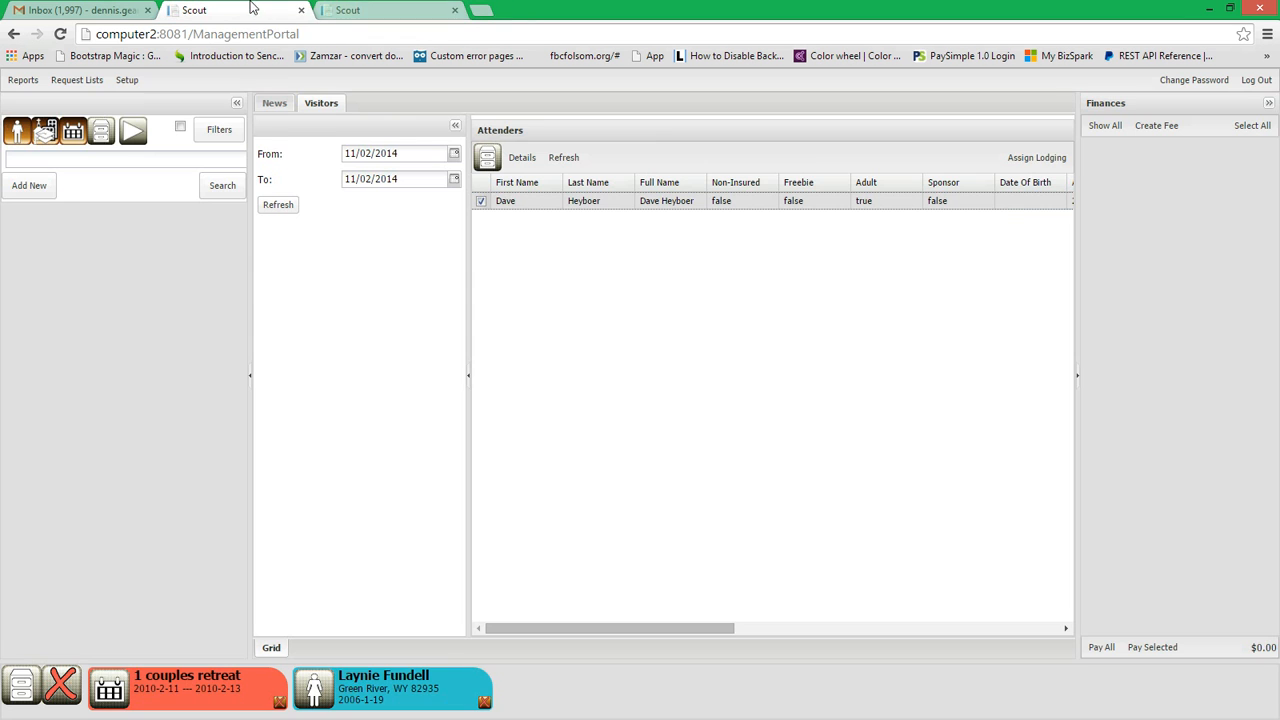
{"action": "left_click", "coordinate": [385, 10]}
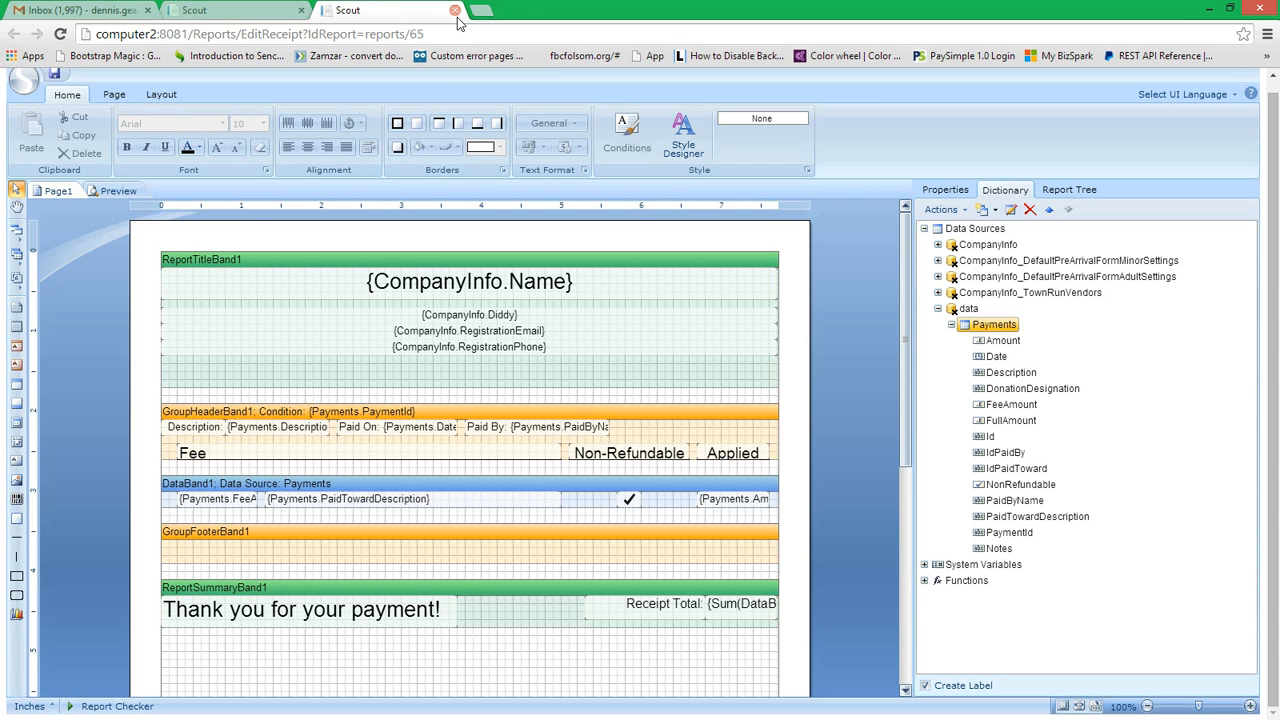
{"action": "left_click", "coordinate": [456, 11]}
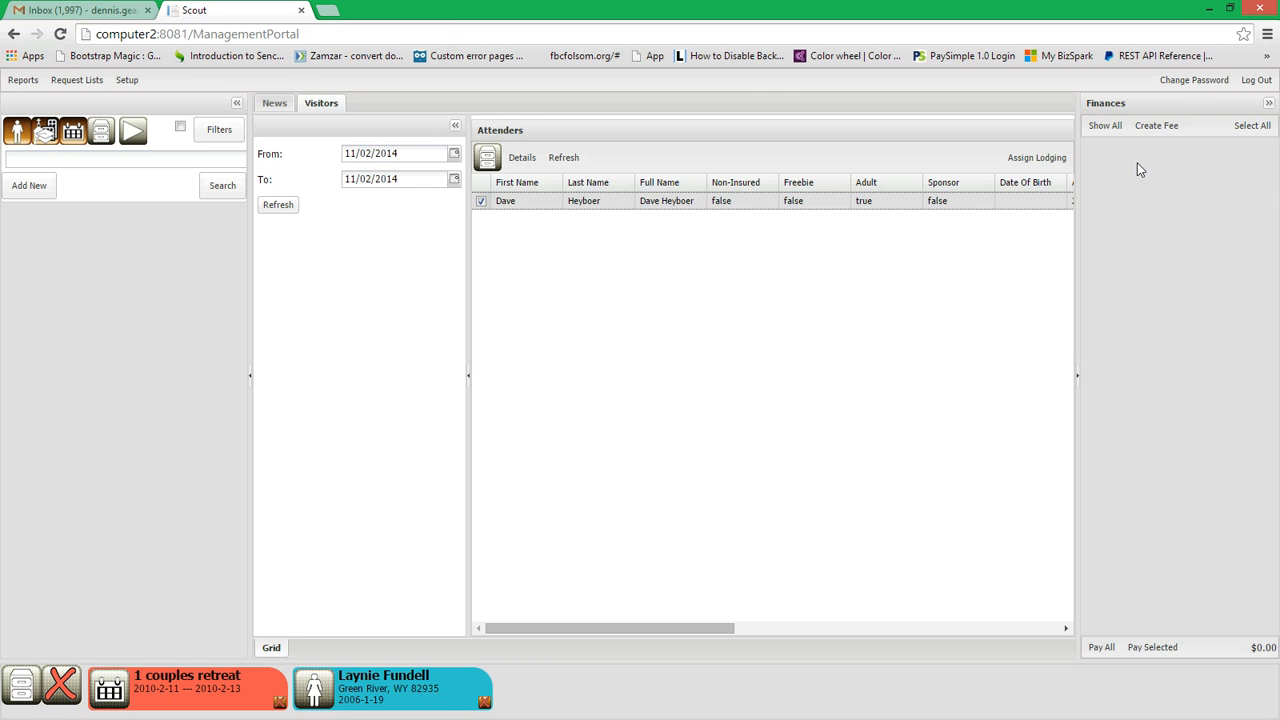
Step: List all of the visitor's fees, open the payments of "This is a test fee" and select the first two payments
{"action": "left_click", "coordinate": [1105, 126]}
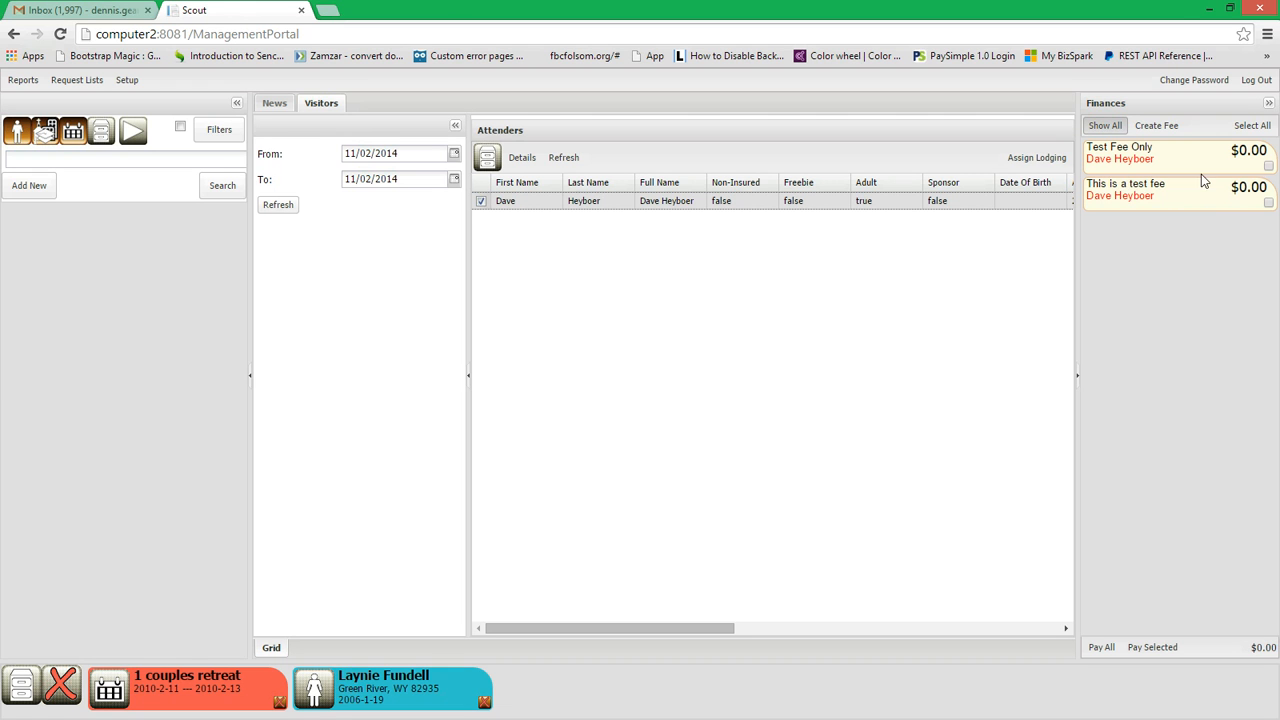
{"action": "left_click", "coordinate": [1125, 190]}
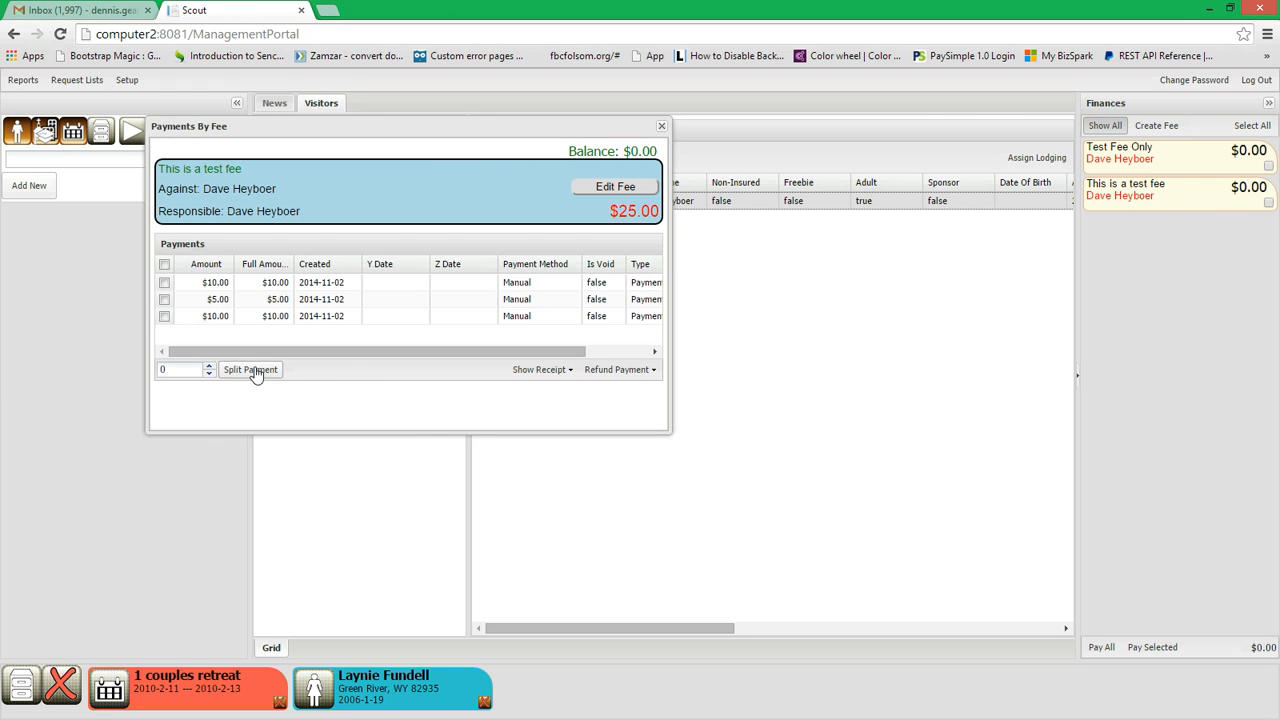
{"action": "left_click", "coordinate": [165, 283]}
{"action": "left_click", "coordinate": [165, 299]}
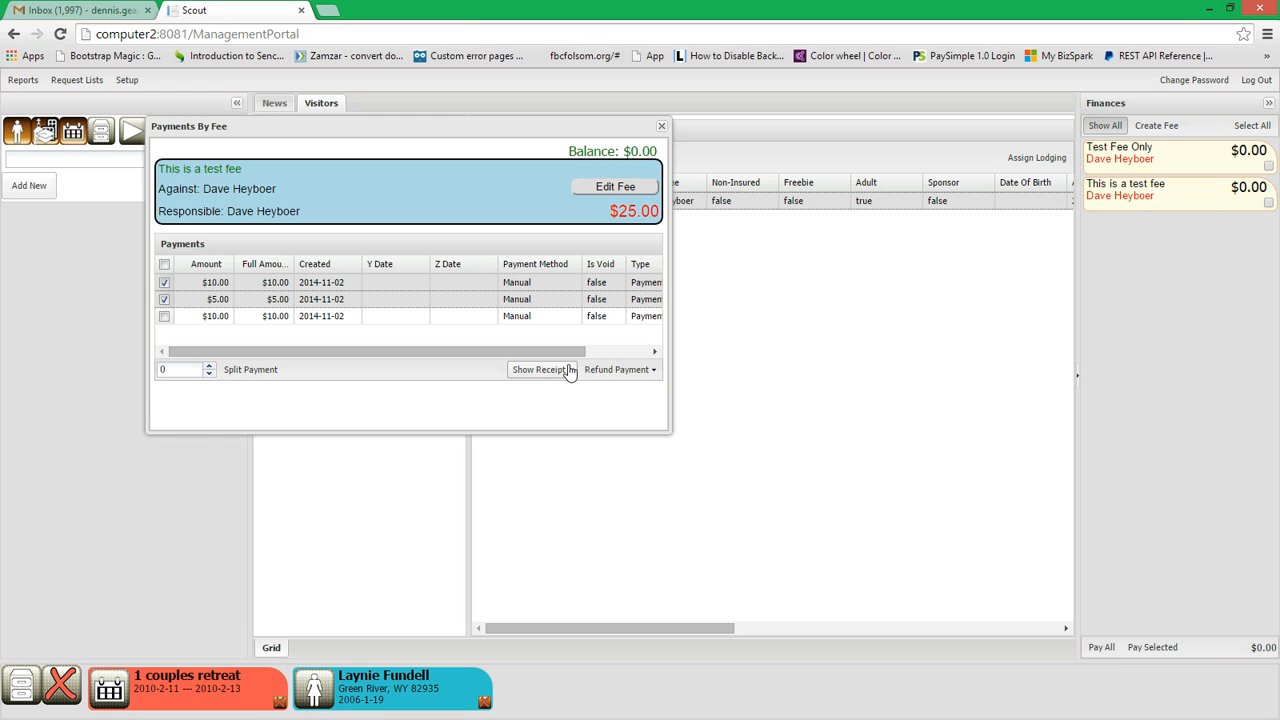
{"action": "left_click", "coordinate": [569, 371]}
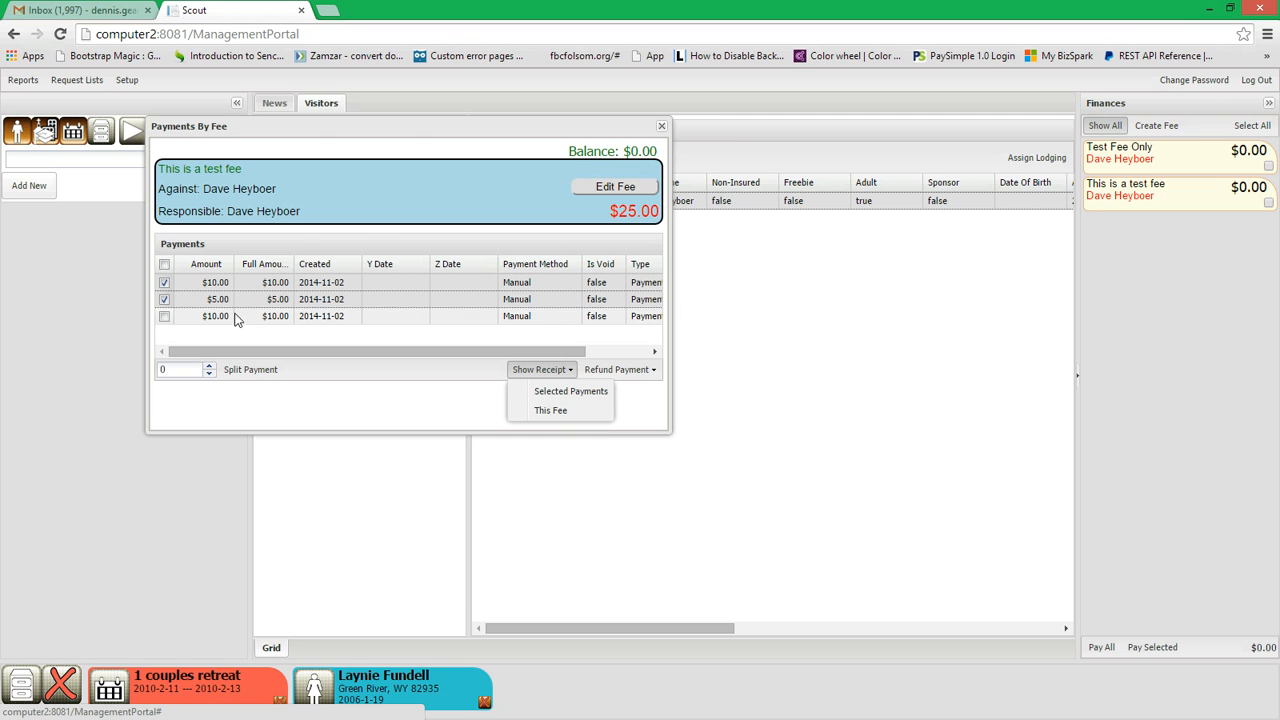
{"action": "left_click_drag", "start_coordinate": [620, 210], "coordinate": [636, 213]}
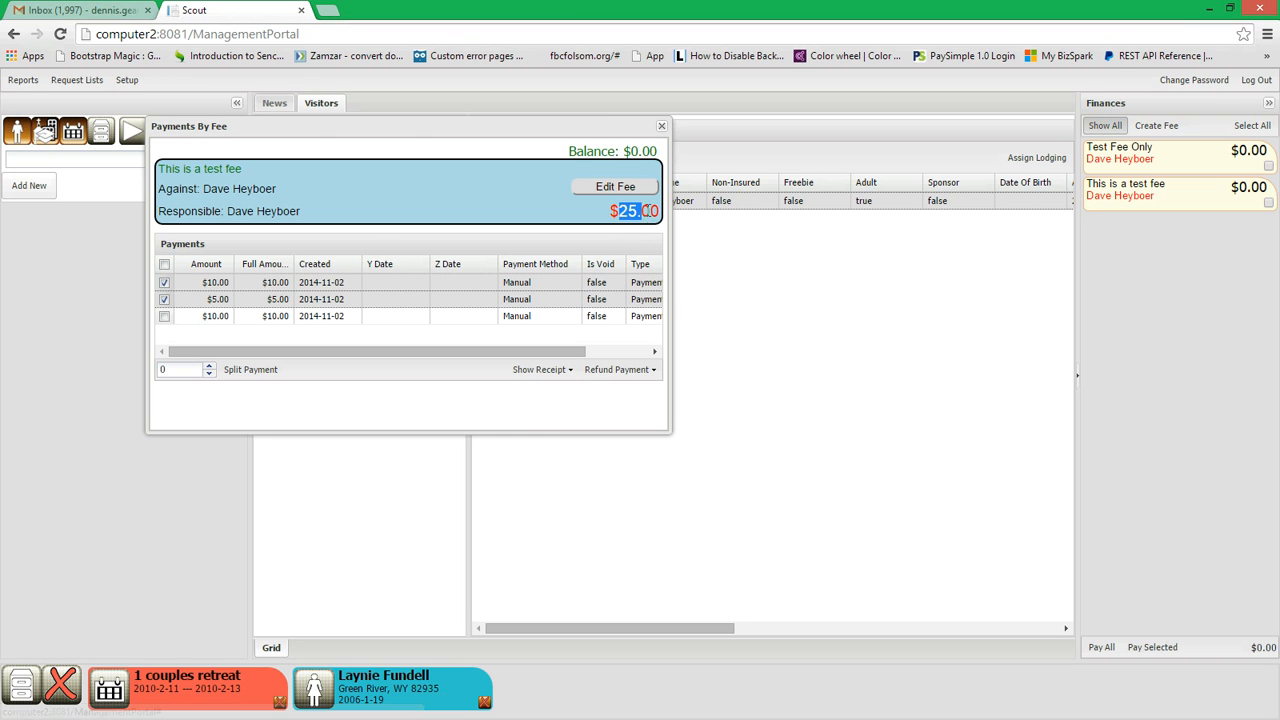
Step: Look at the receipt options with only the first $10.00 payment selected, and again with only the last one
{"action": "left_click", "coordinate": [164, 299]}
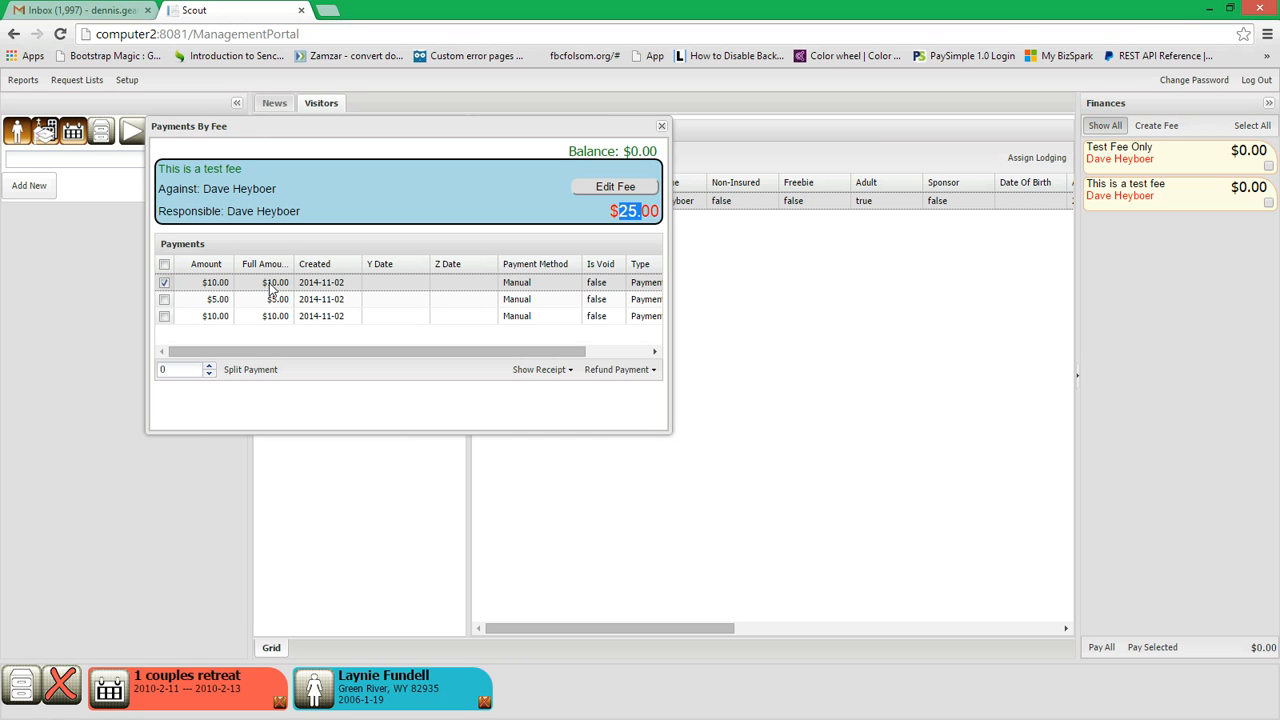
{"action": "left_click", "coordinate": [632, 210]}
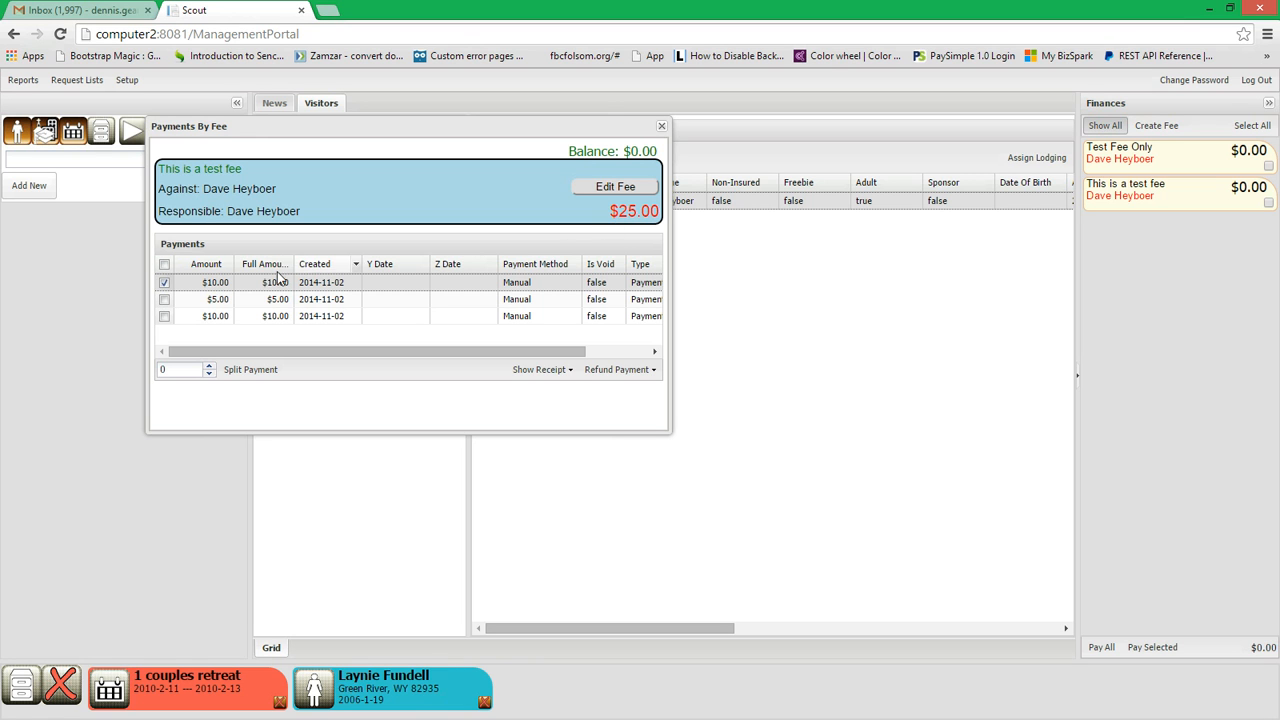
{"action": "left_click", "coordinate": [566, 370]}
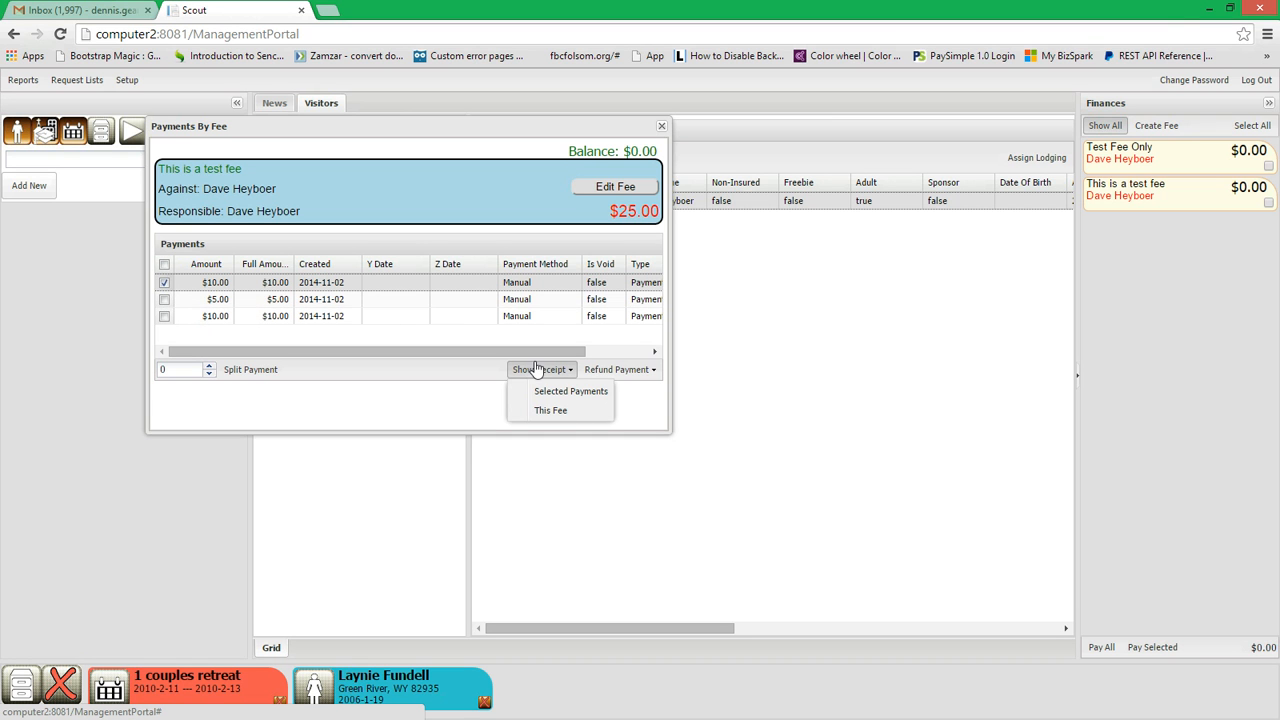
{"action": "left_click", "coordinate": [165, 299]}
{"action": "left_click", "coordinate": [166, 316]}
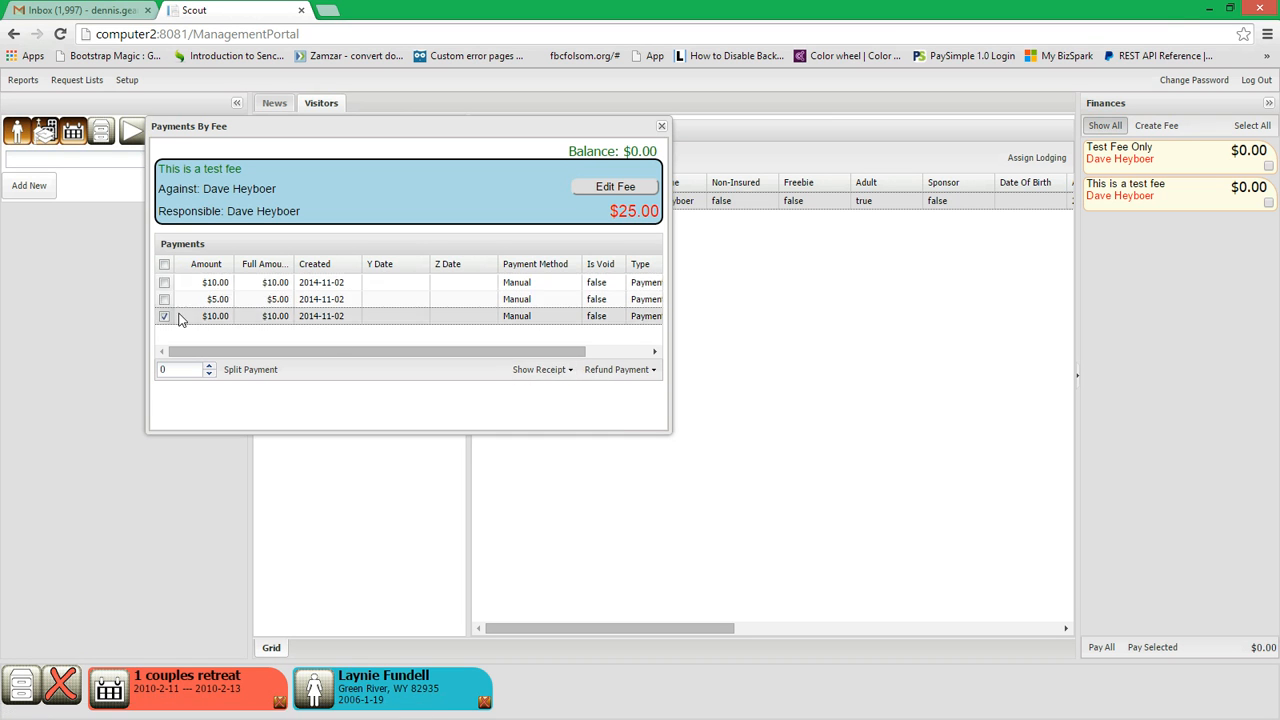
{"action": "left_click", "coordinate": [530, 369]}
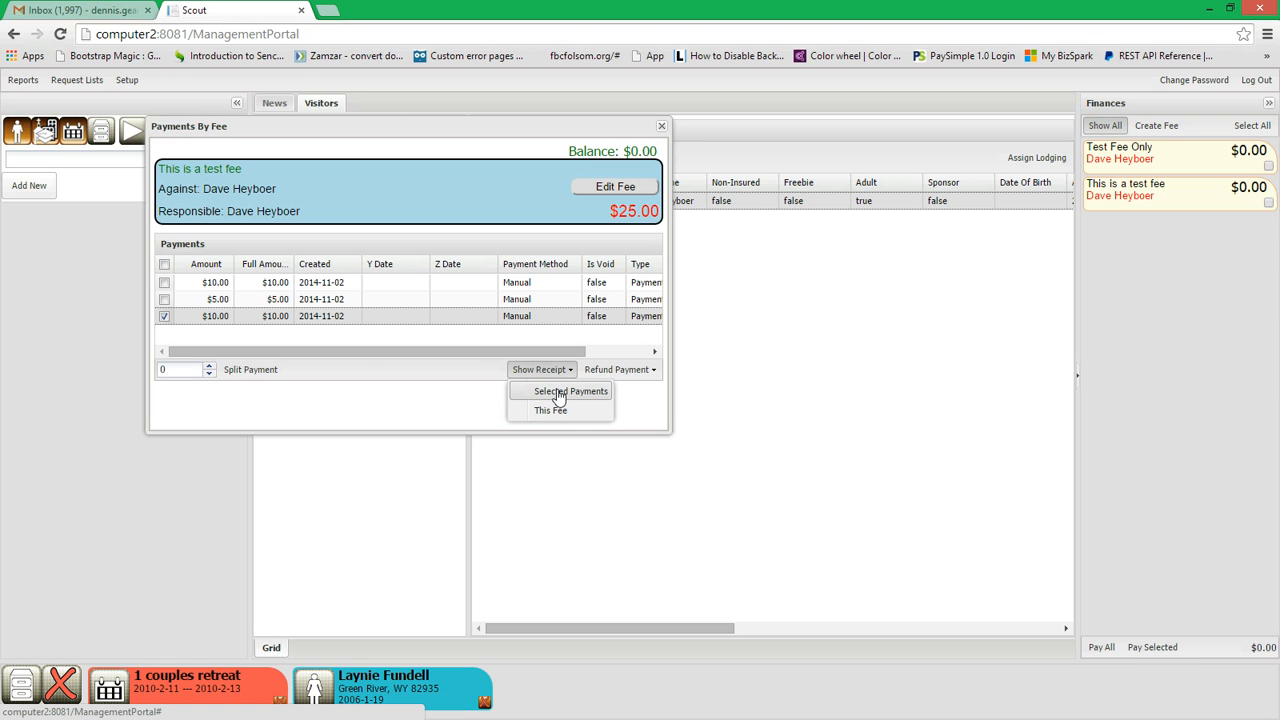
Step: Select all three payments and show the receipt for this fee, highlighting the Receipt By Fee title
{"action": "left_click", "coordinate": [165, 299]}
{"action": "left_click", "coordinate": [165, 282]}
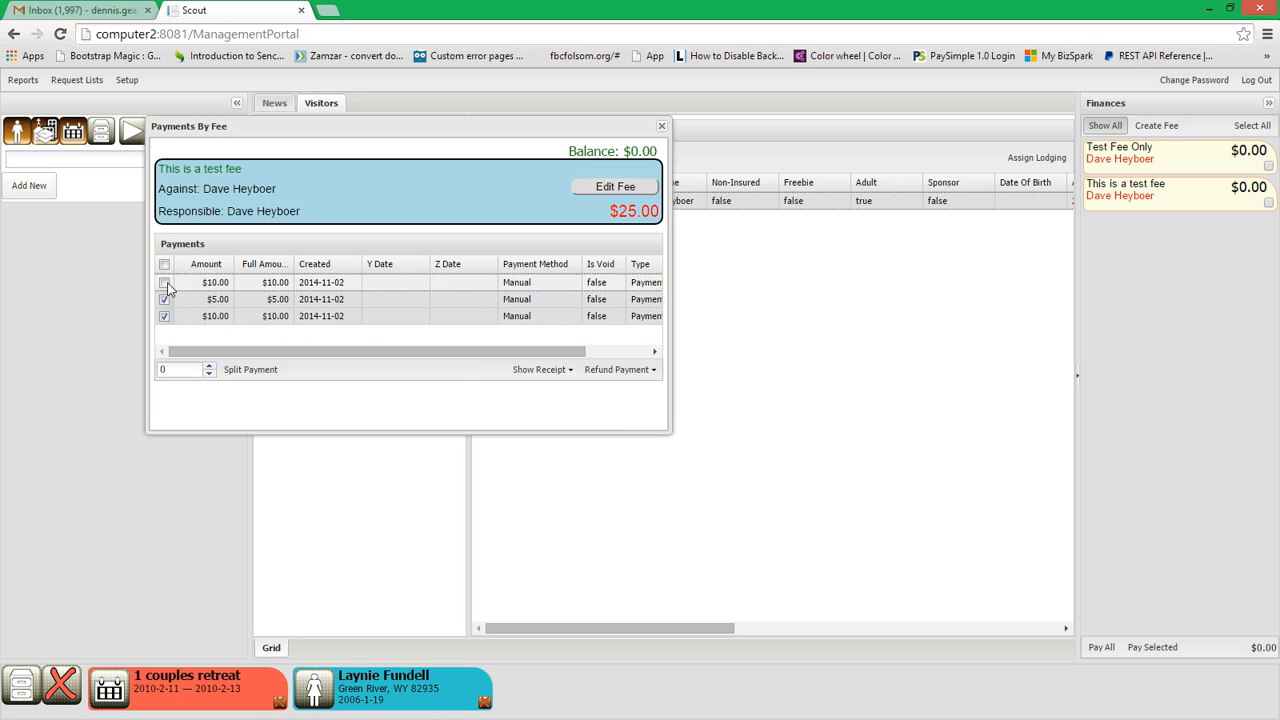
{"action": "left_click", "coordinate": [537, 369]}
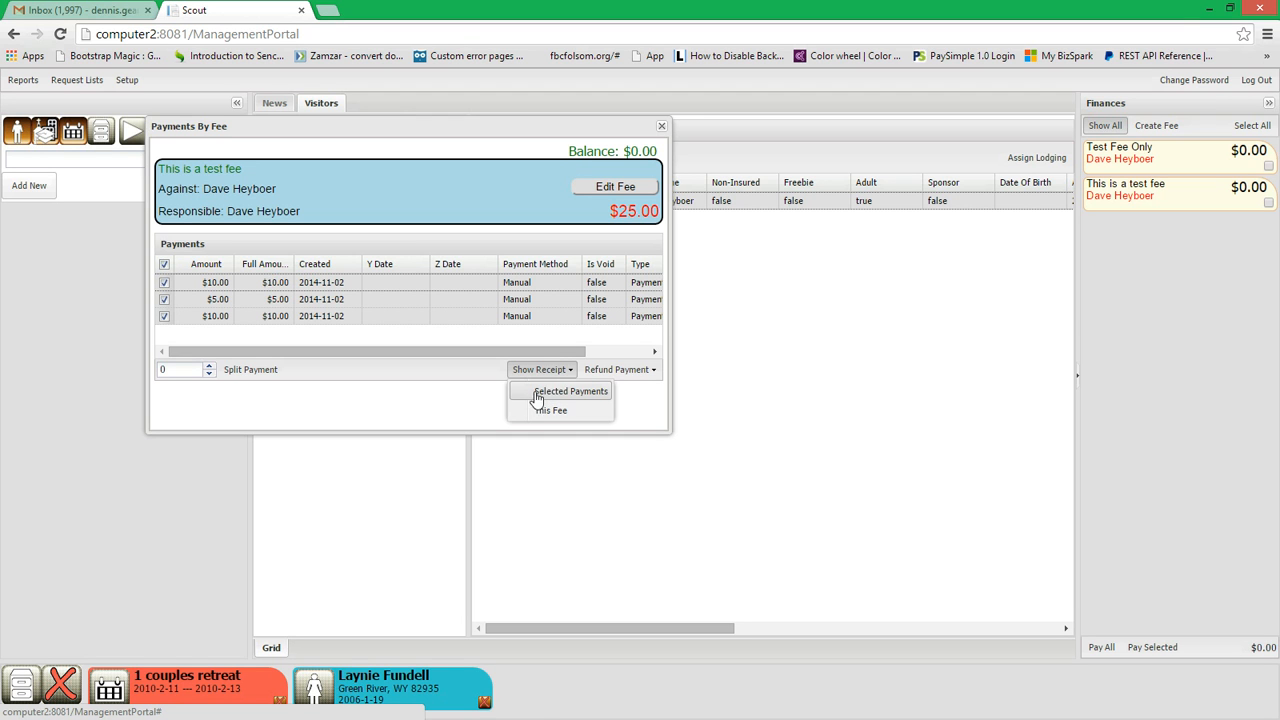
{"action": "left_click", "coordinate": [630, 370]}
{"action": "left_click", "coordinate": [535, 370]}
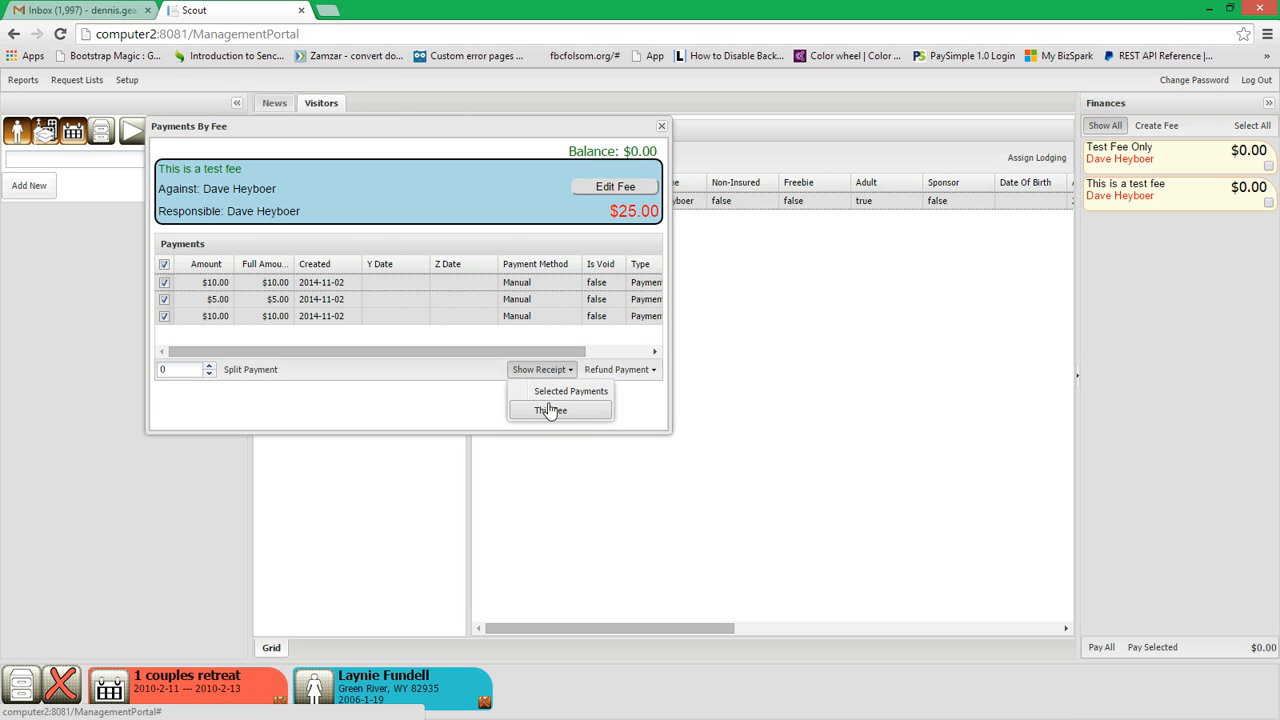
{"action": "left_click", "coordinate": [553, 412]}
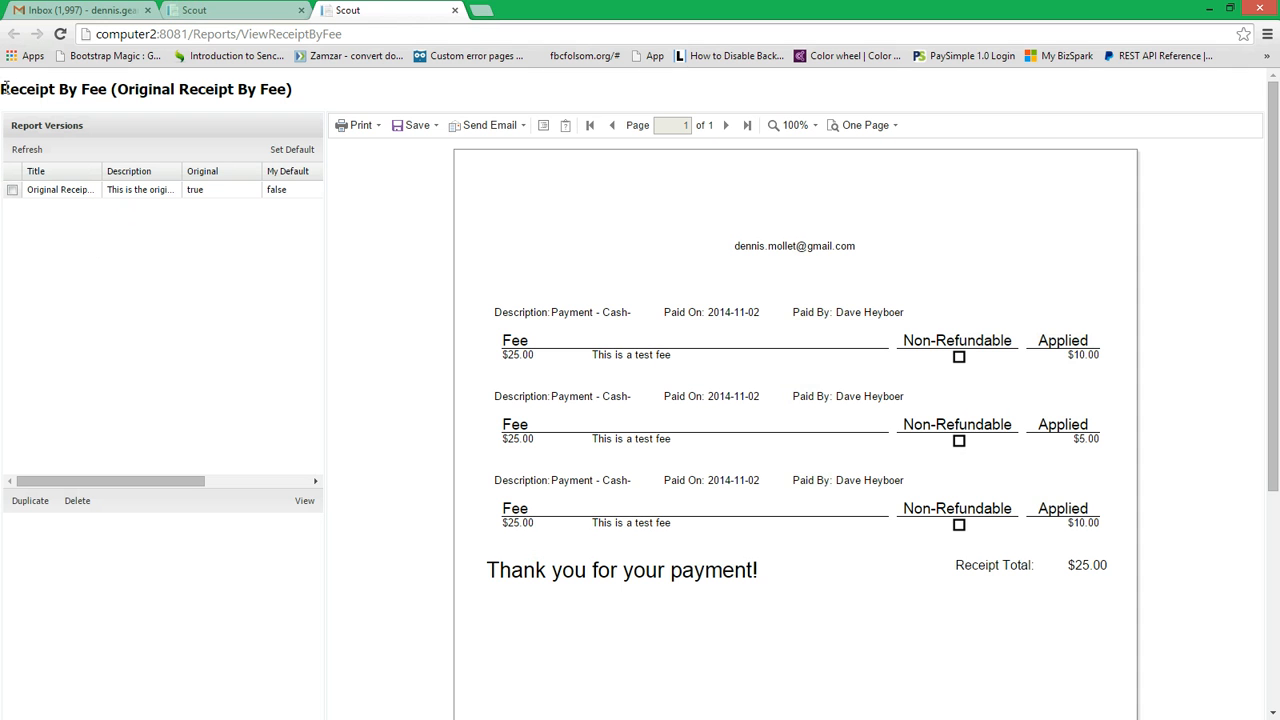
{"action": "left_click_drag", "start_coordinate": [2, 89], "coordinate": [104, 92]}
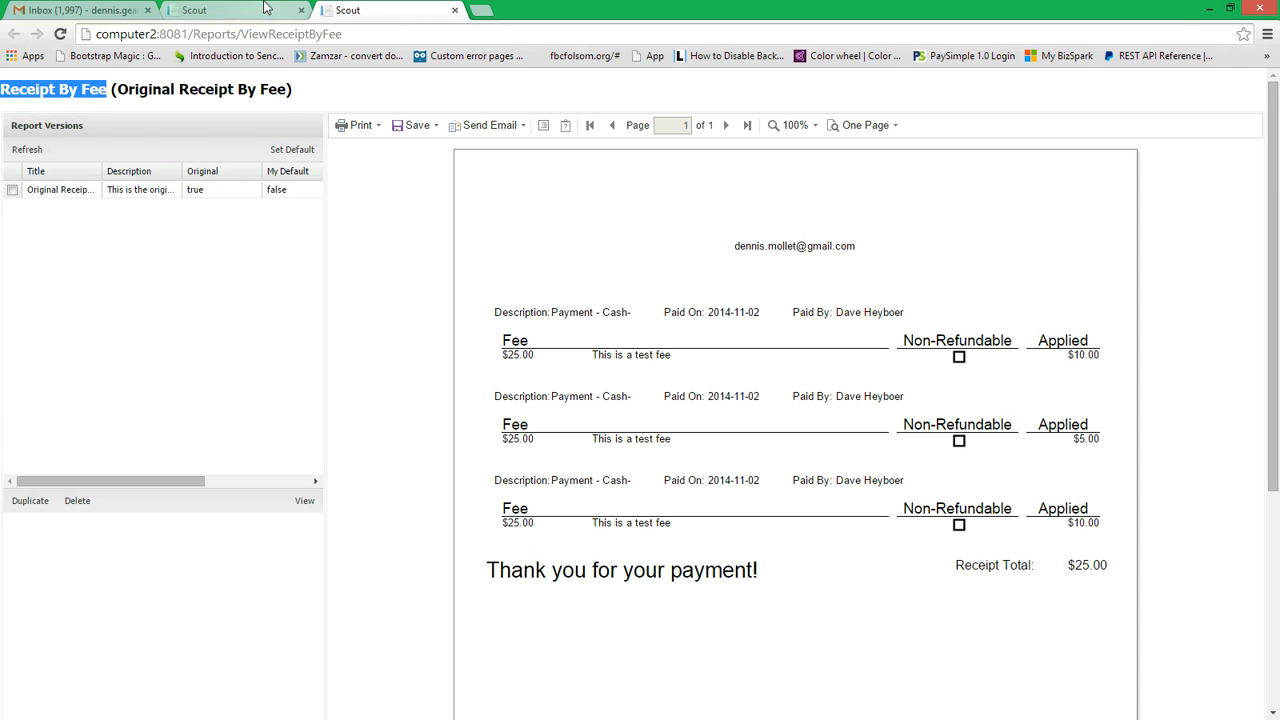
Step: Return to the fee's payments and show the receipt for the selected payments
{"action": "left_click", "coordinate": [220, 10]}
{"action": "left_click", "coordinate": [551, 369]}
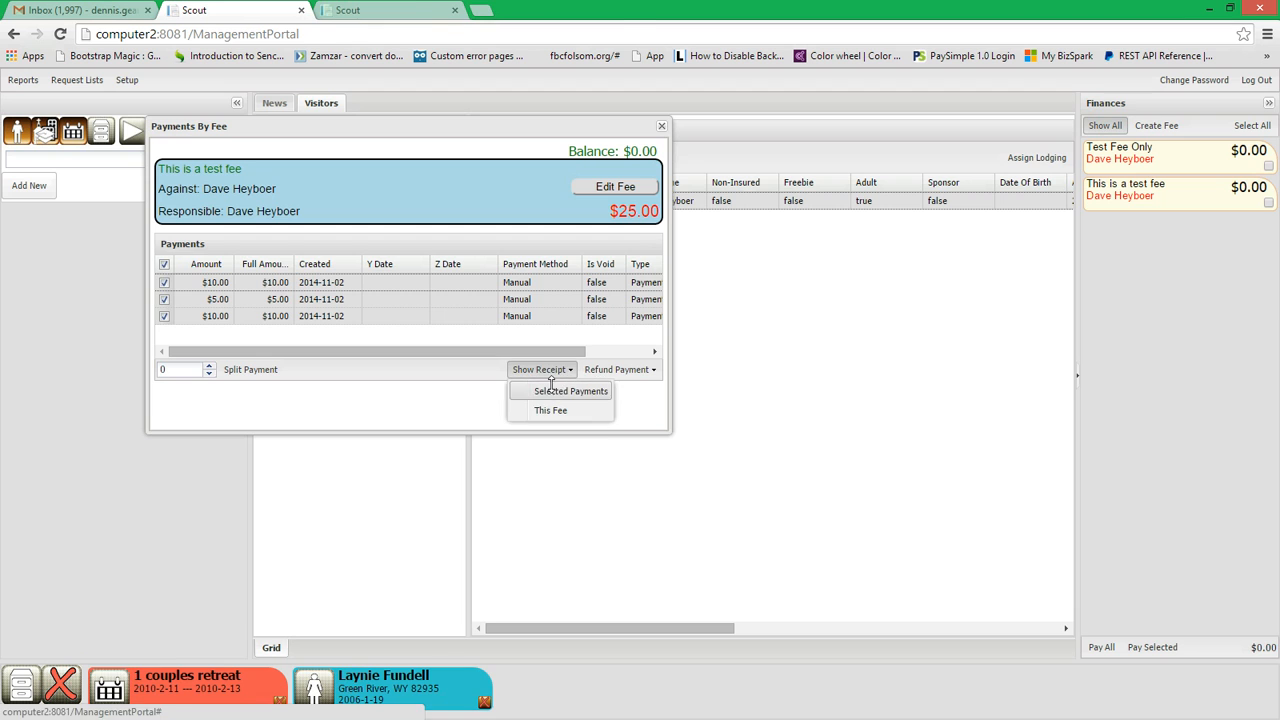
{"action": "left_click", "coordinate": [555, 390]}
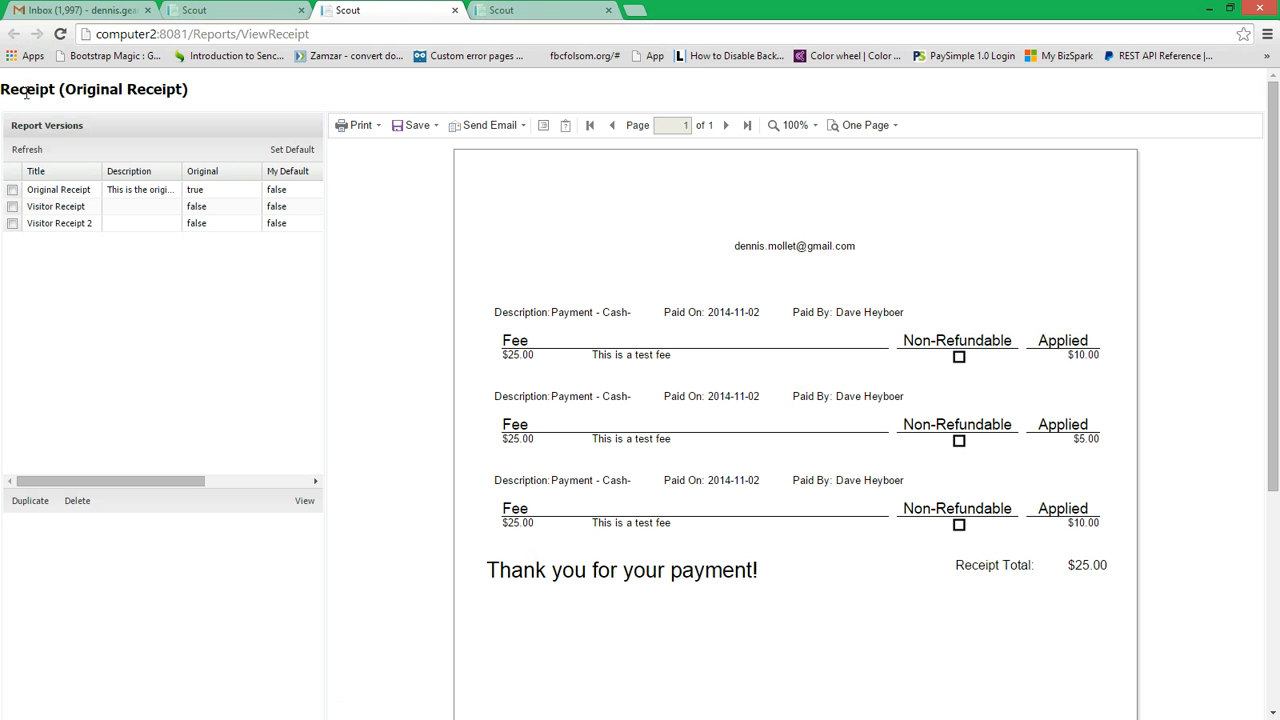
Step: Compare the titles and report versions of the Receipt By Fee report with those of the selected-payments receipt
{"action": "left_click", "coordinate": [566, 9]}
{"action": "left_click", "coordinate": [425, 9]}
{"action": "left_click", "coordinate": [526, 9]}
{"action": "left_click", "coordinate": [250, 10]}
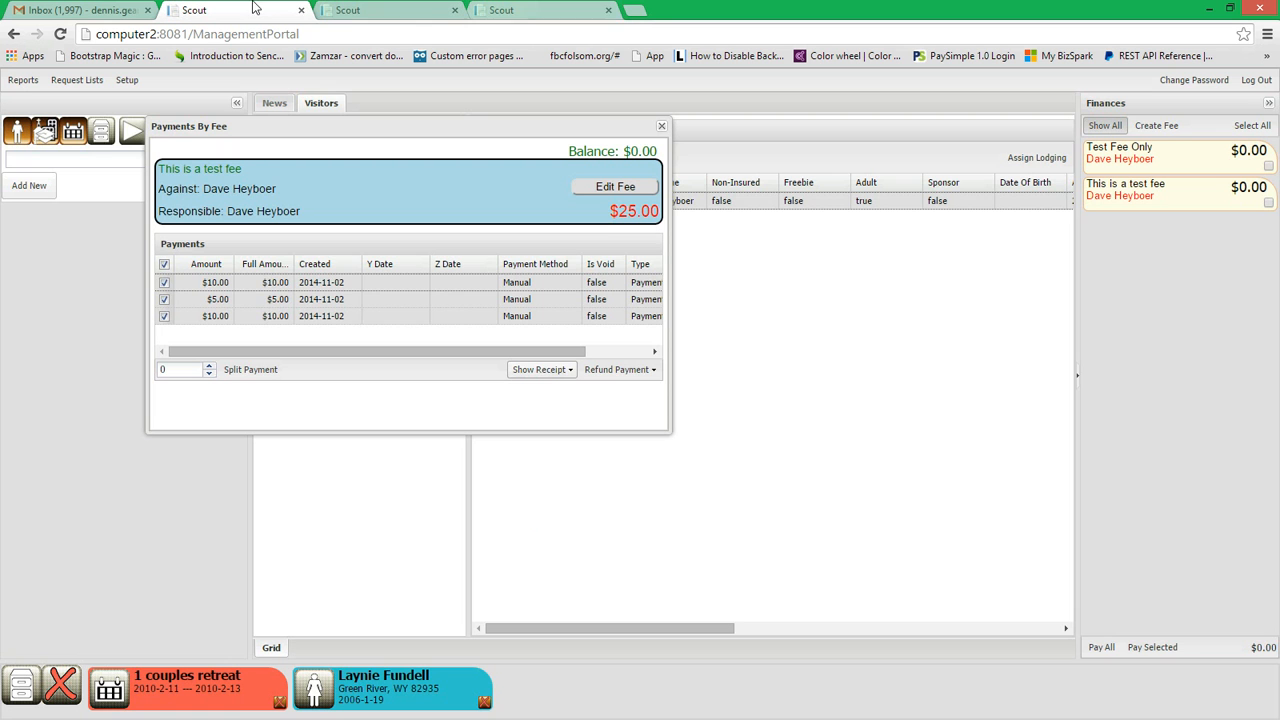
{"action": "left_click", "coordinate": [526, 10]}
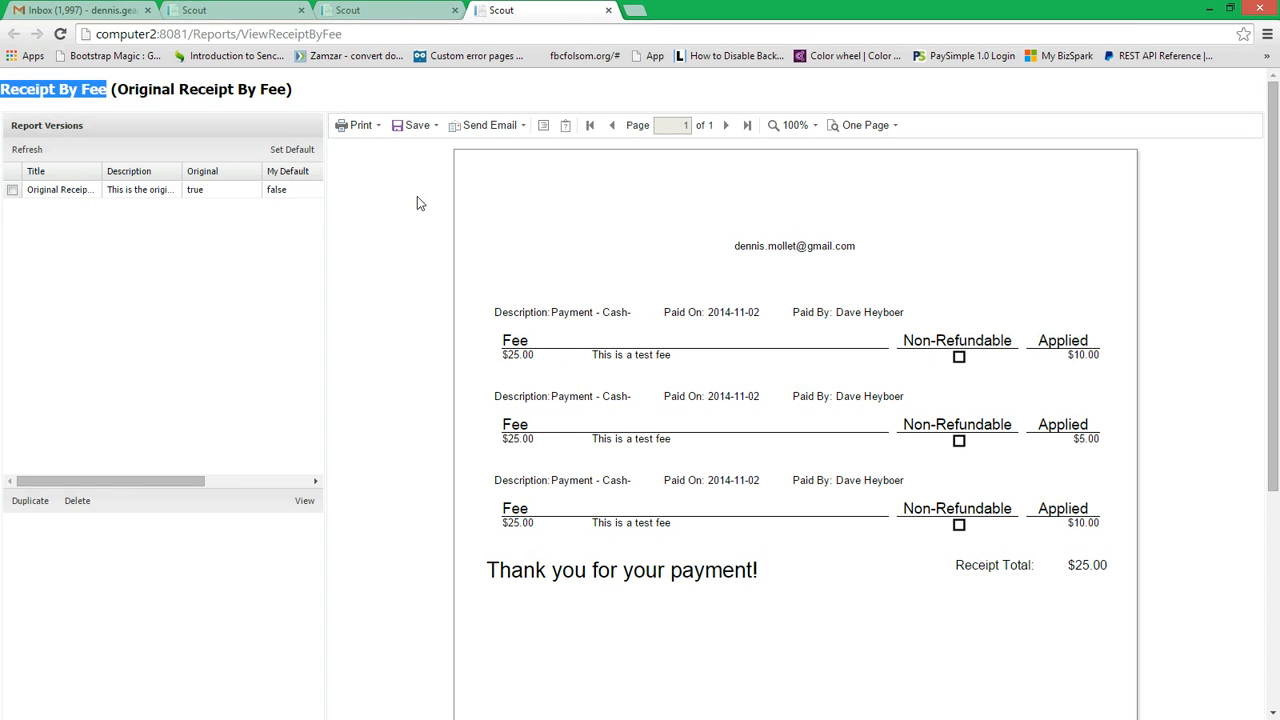
{"action": "left_click", "coordinate": [415, 11]}
{"action": "left_click", "coordinate": [240, 9]}
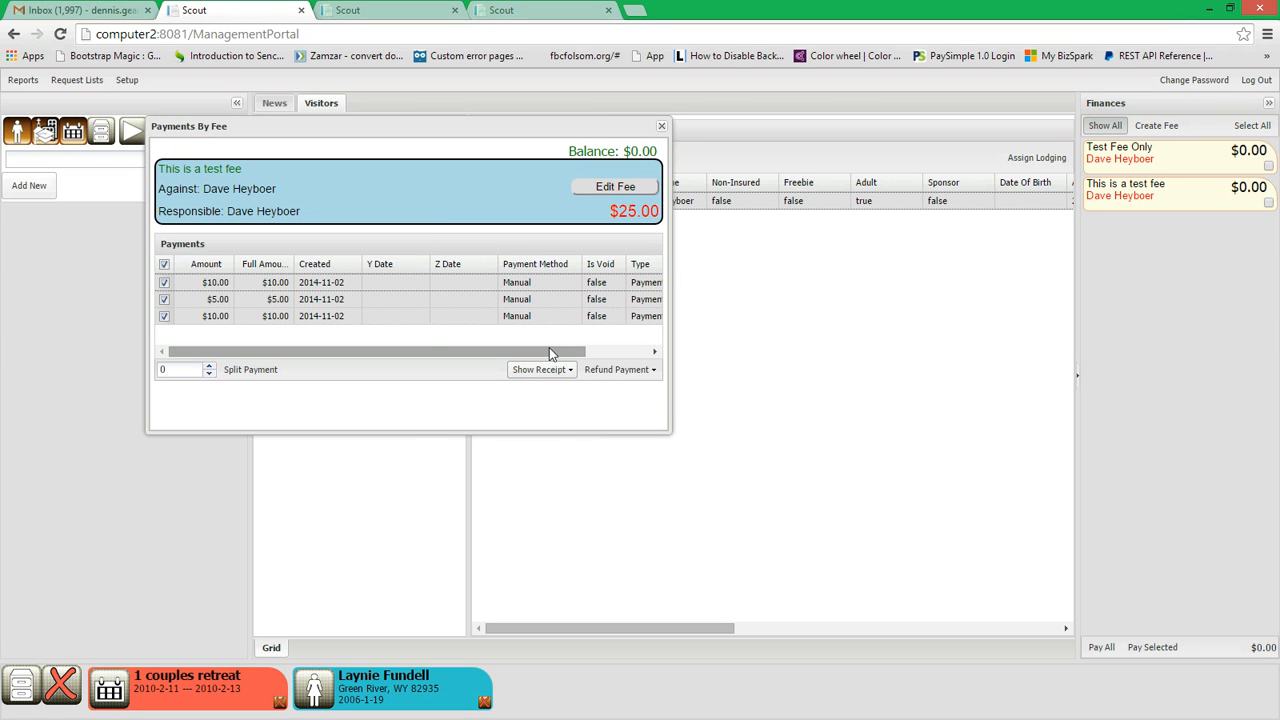
{"action": "left_click", "coordinate": [340, 9]}
{"action": "left_click", "coordinate": [562, 10]}
{"action": "left_click", "coordinate": [418, 9]}
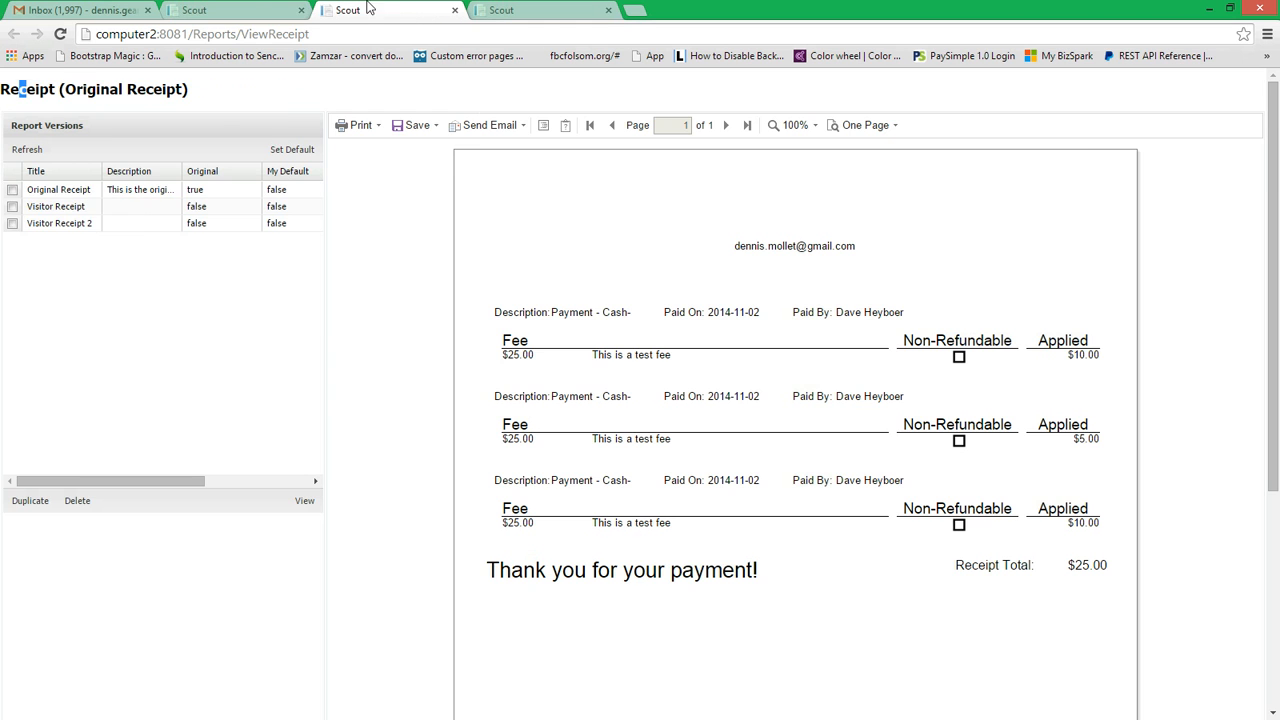
Step: Review the fee's Selected Payments and This Fee receipt options against the two open receipt reports
{"action": "left_click", "coordinate": [254, 9]}
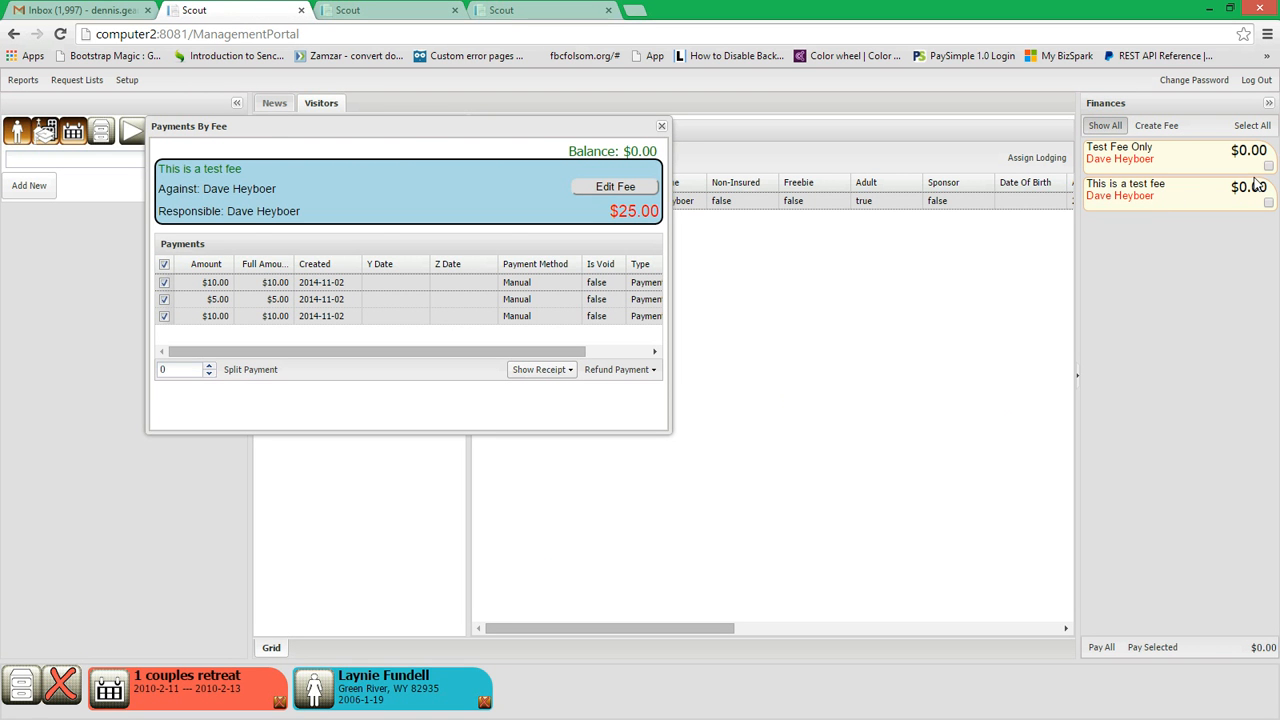
{"action": "left_click", "coordinate": [552, 370]}
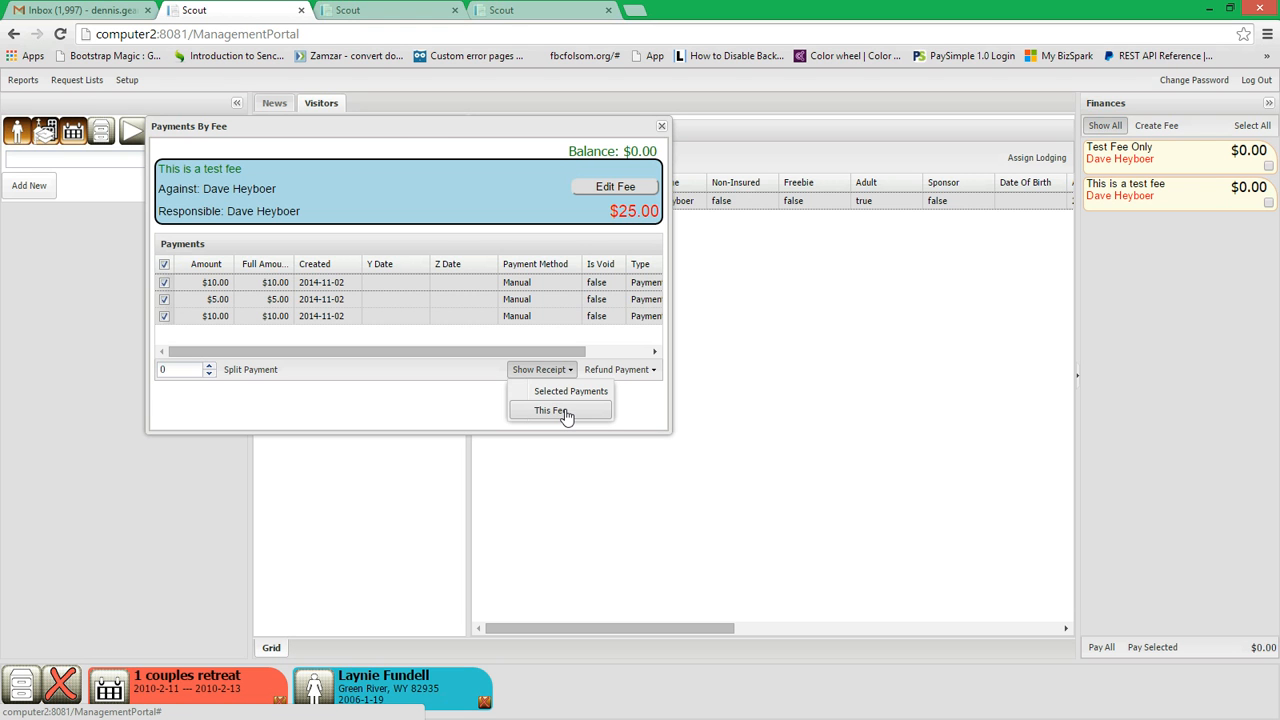
{"action": "left_click", "coordinate": [408, 8]}
{"action": "left_click", "coordinate": [542, 8]}
{"action": "left_click", "coordinate": [398, 10]}
{"action": "left_click", "coordinate": [546, 8]}
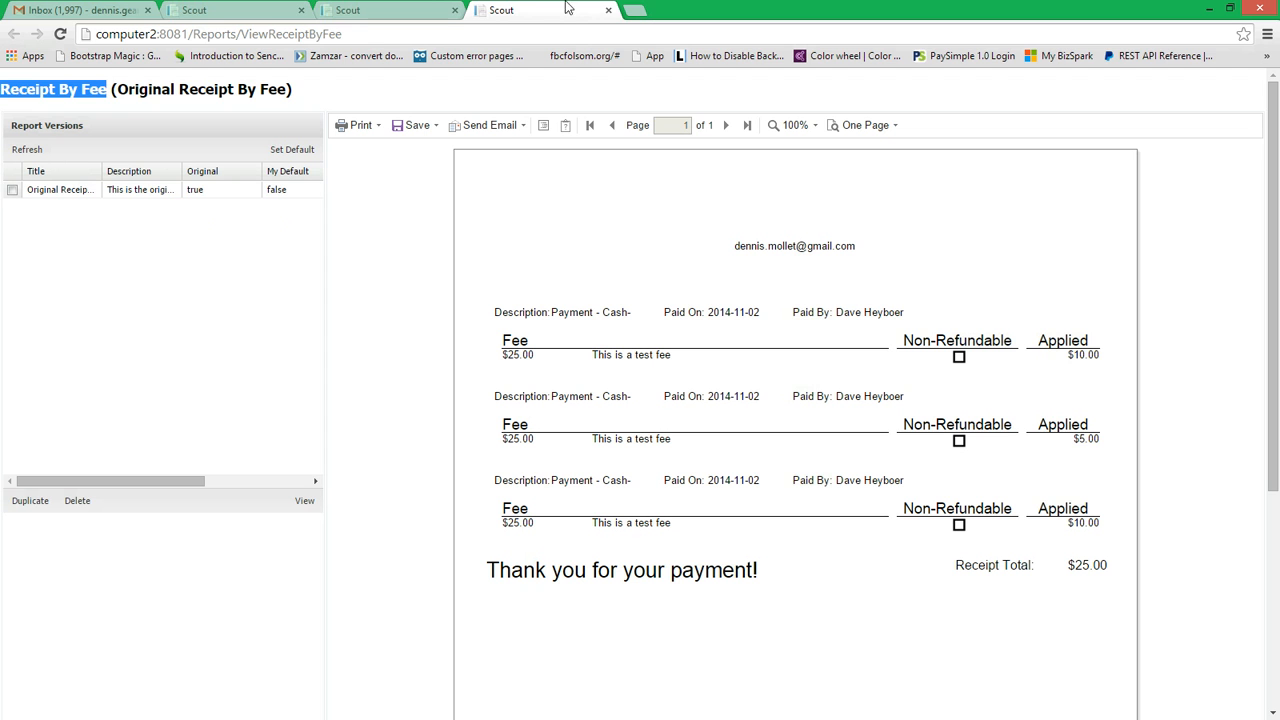
Step: Close both receipt reports and the fee's payments window
{"action": "left_click", "coordinate": [608, 10]}
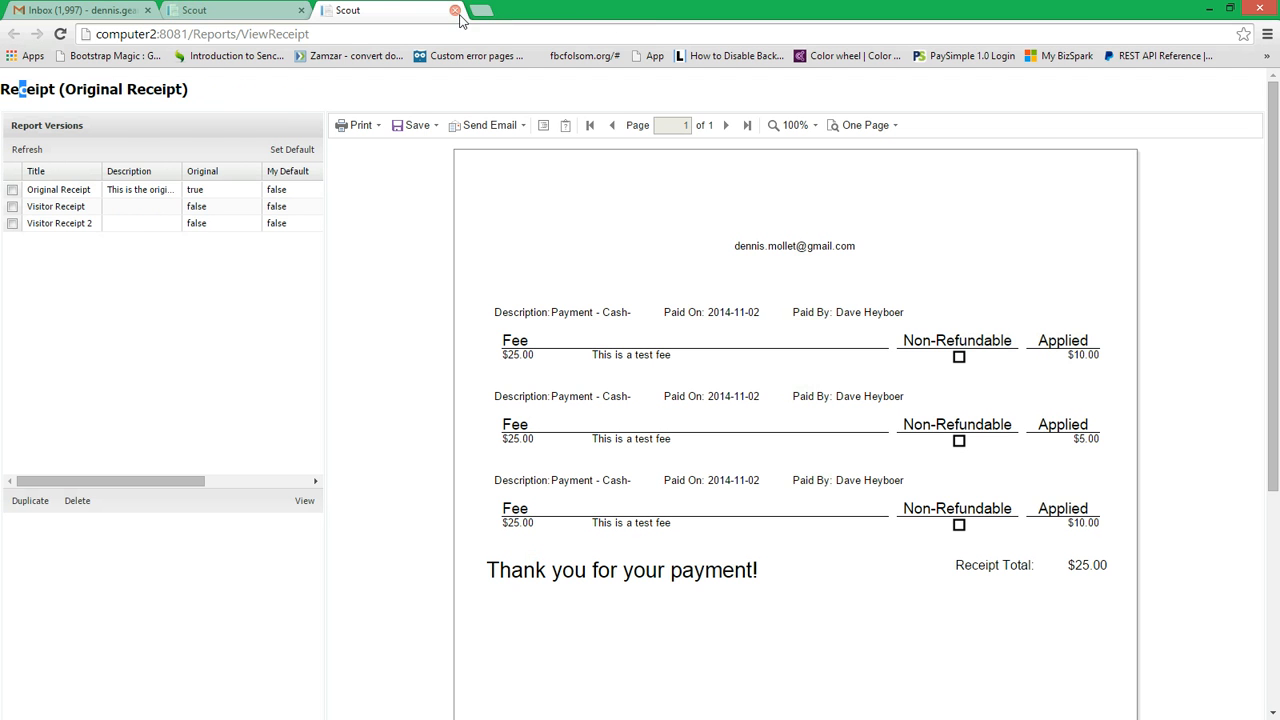
{"action": "left_click", "coordinate": [455, 10]}
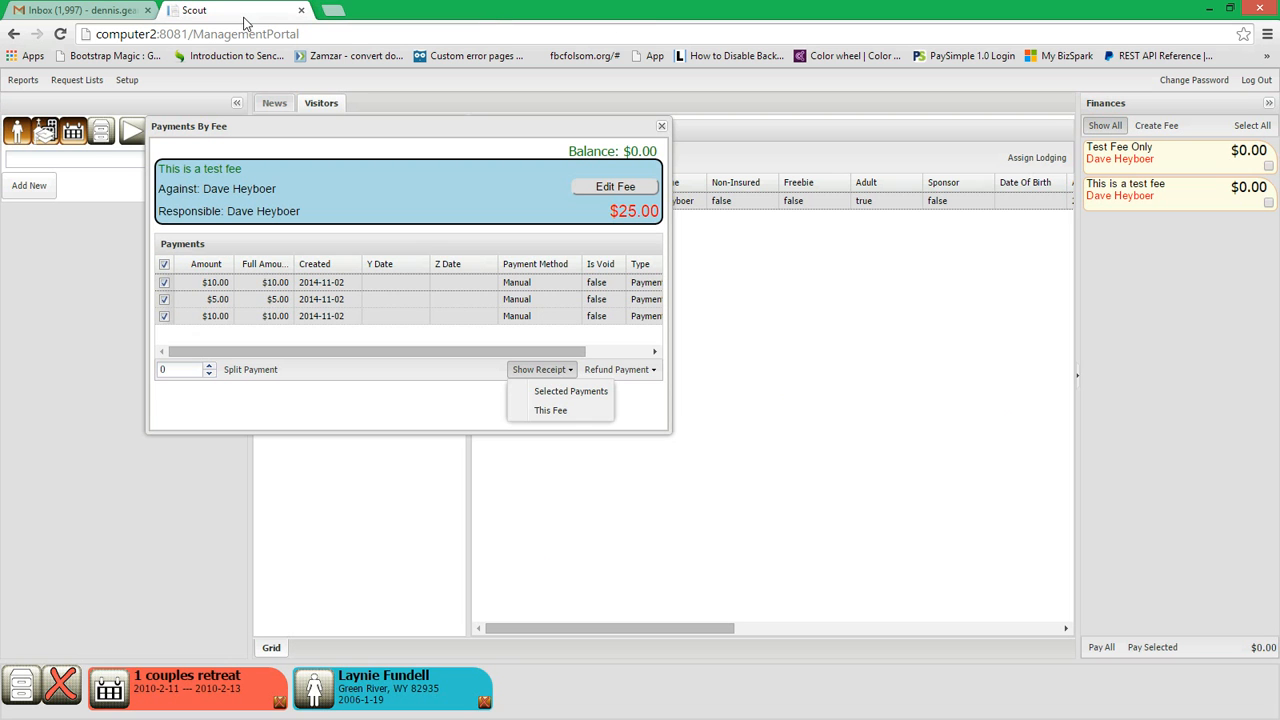
{"action": "left_click", "coordinate": [661, 125]}
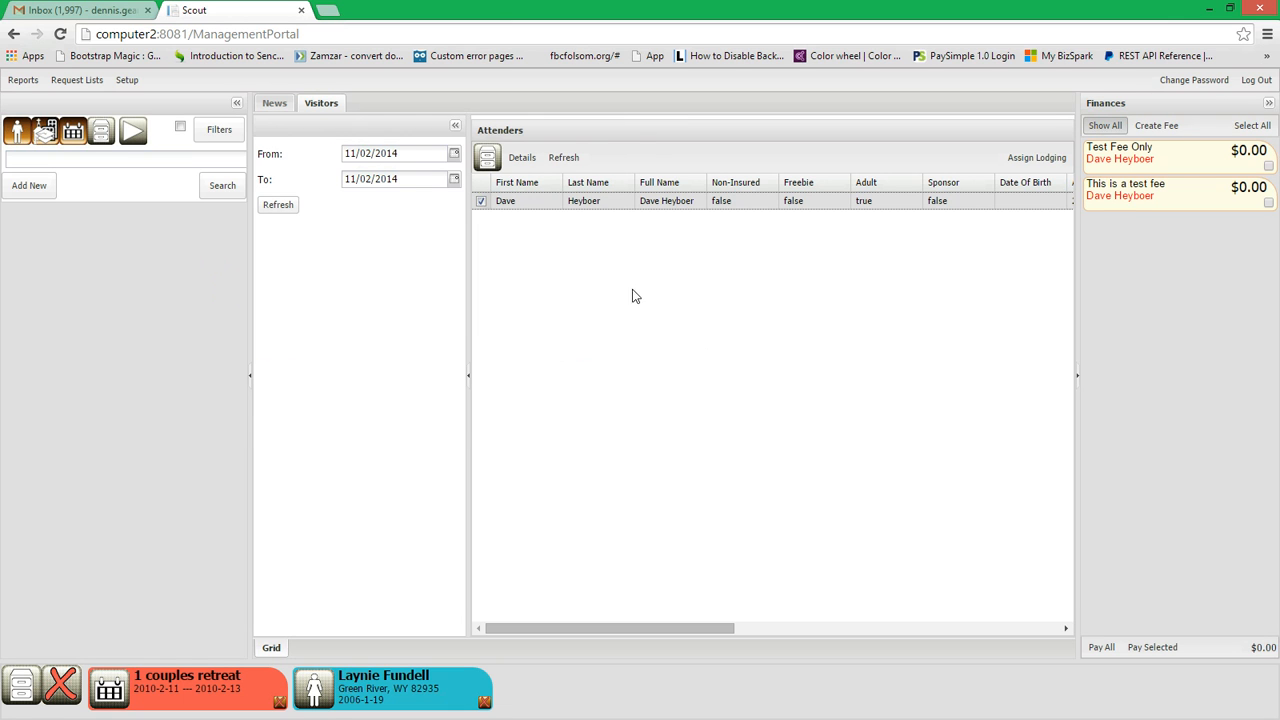